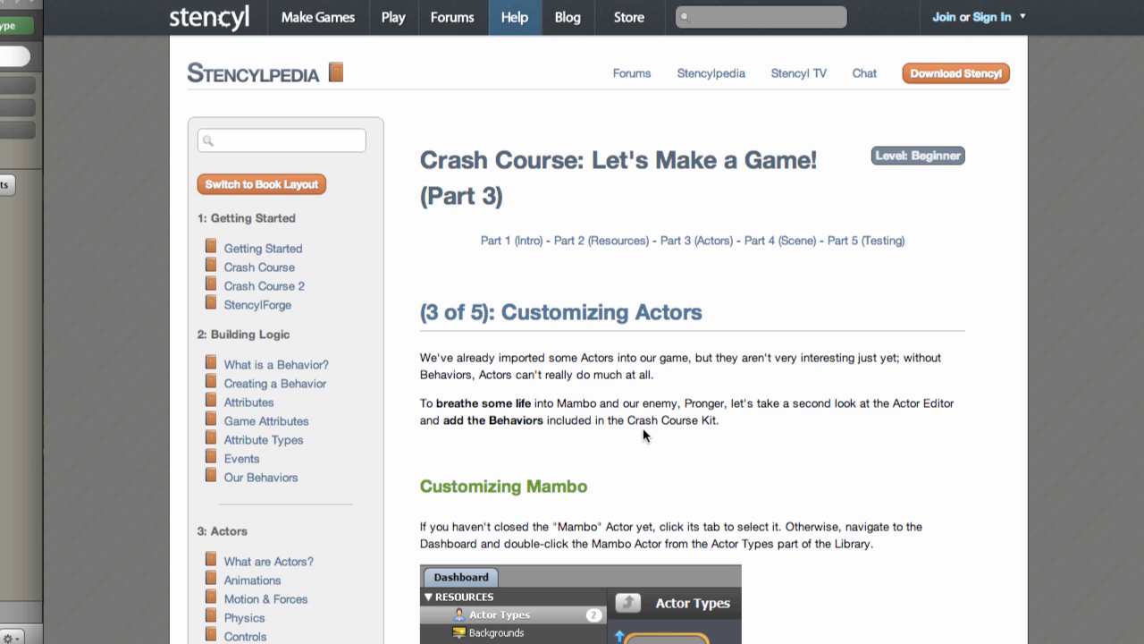
# Step: Open the Mambo actor type's properties in Stencyl and choose Players as its group
pyautogui.scroll(-2, 660, 437)
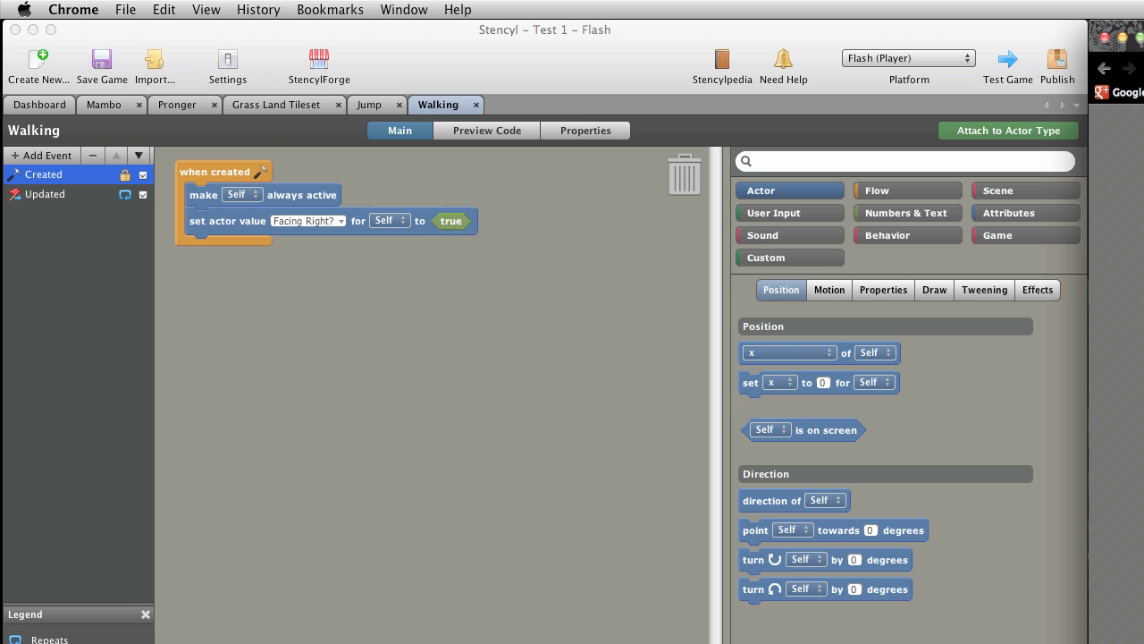
pyautogui.click(95, 109)
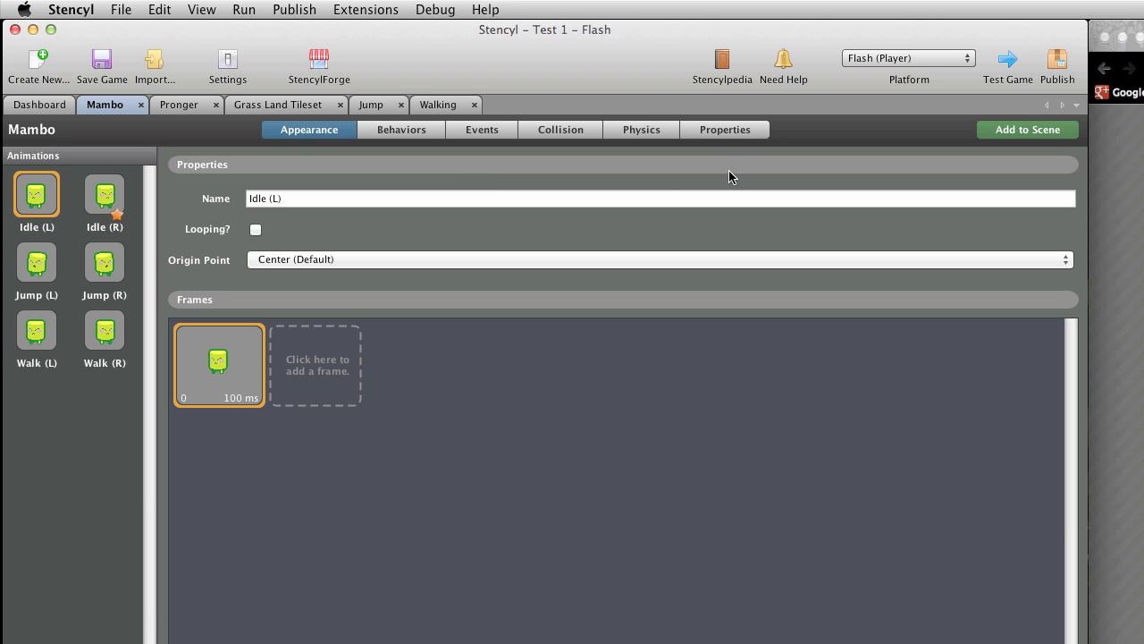
pyautogui.click(726, 131)
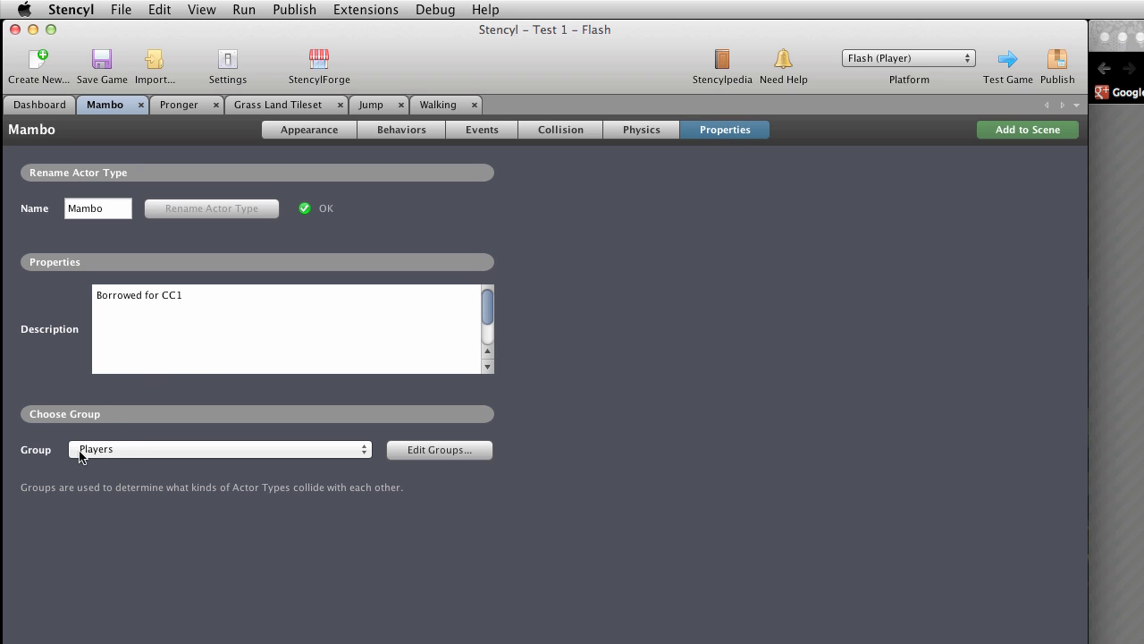
pyautogui.click(139, 451)
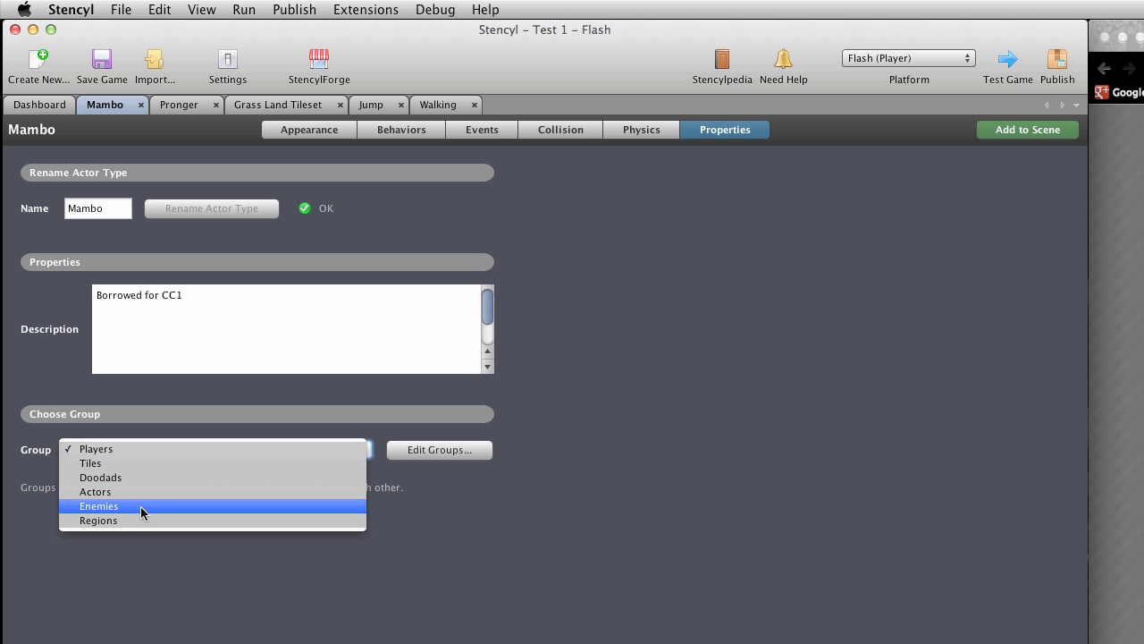
pyautogui.click(131, 451)
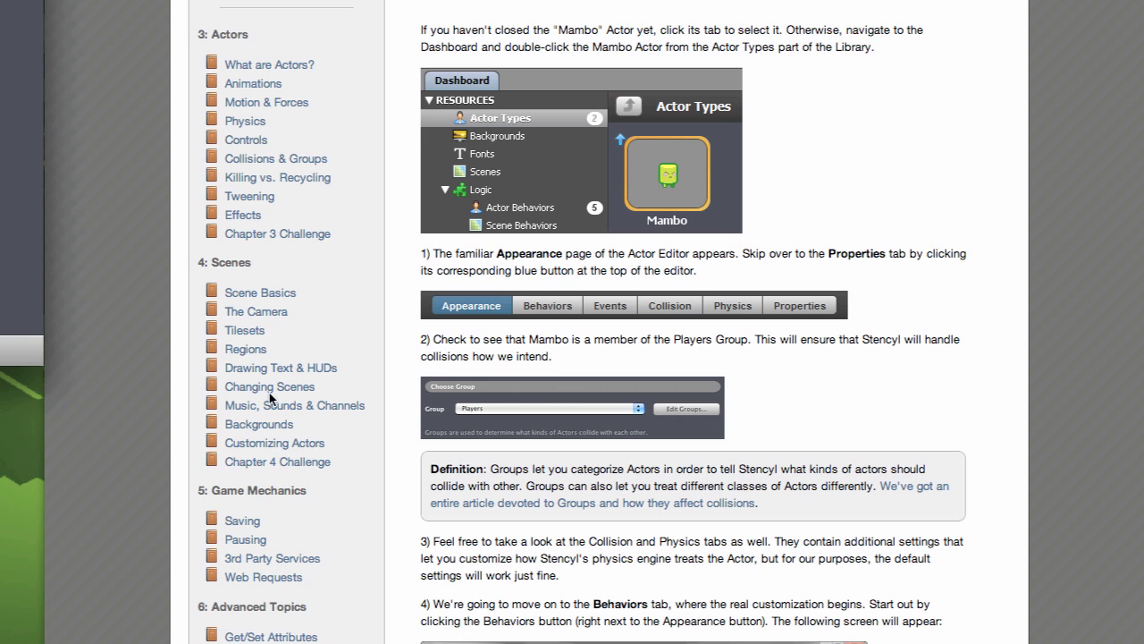
# Step: Examine Mambo's collision shape and general physics settings, and return to its properties
pyautogui.scroll(-3, 489, 464)
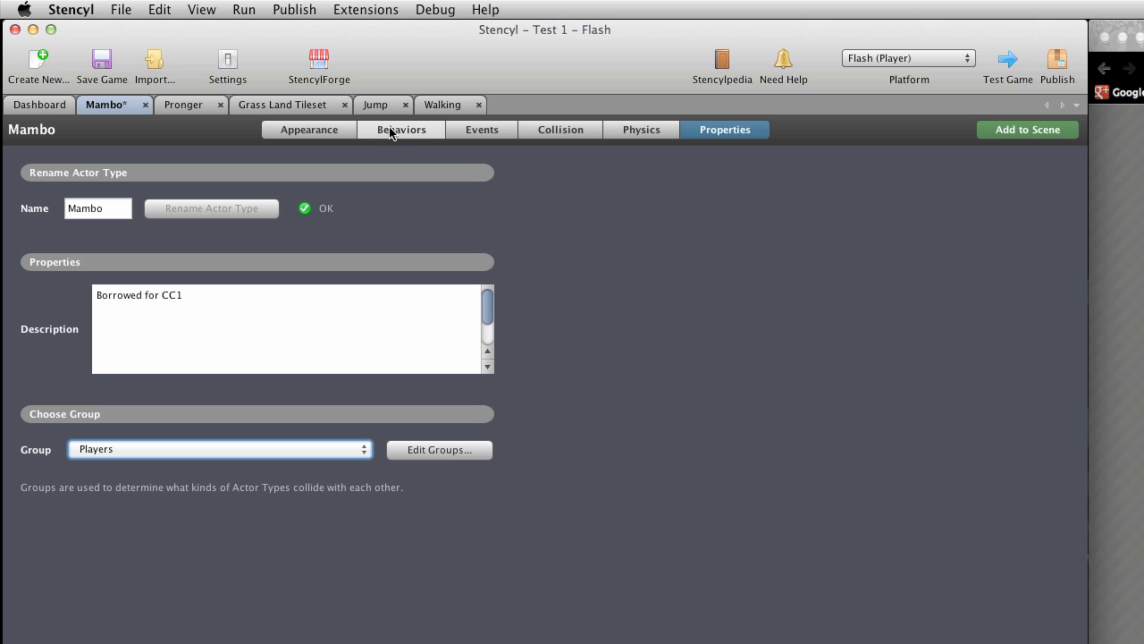
pyautogui.click(560, 132)
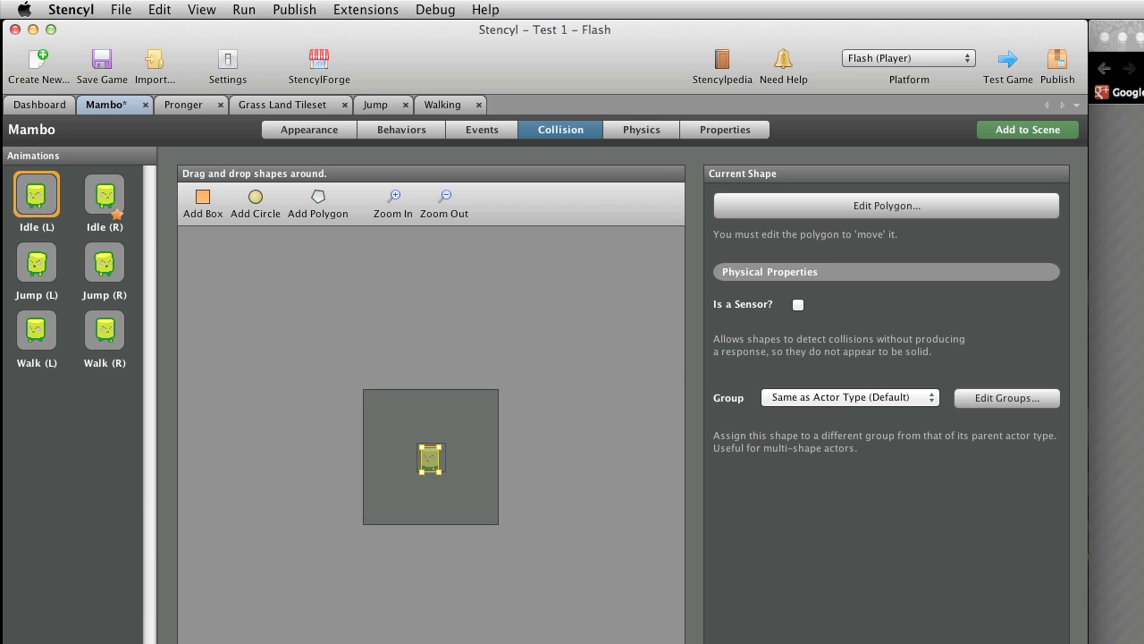
pyautogui.click(653, 134)
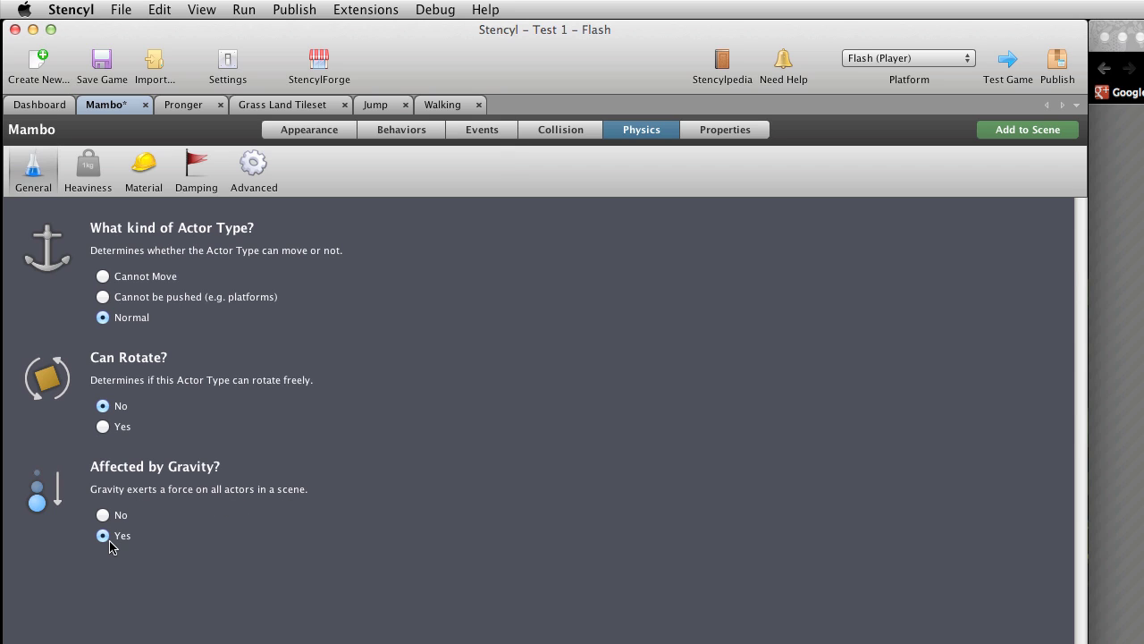
pyautogui.click(724, 131)
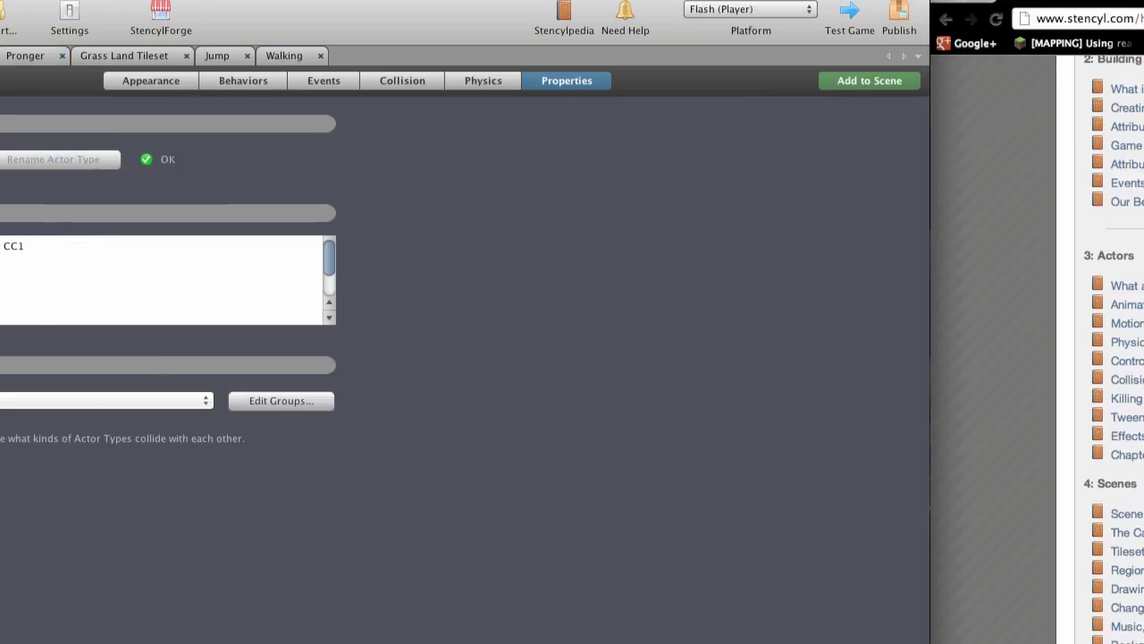
# Step: Attach the Walking behavior from this game to the Mambo actor type
pyautogui.scroll(-3, 599, 528)
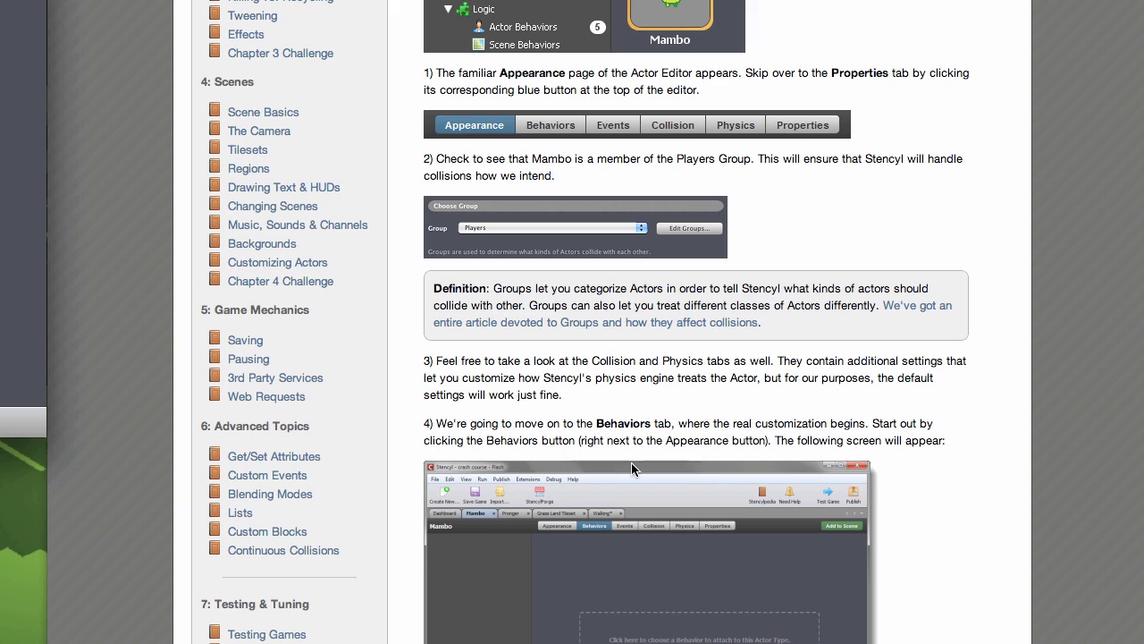
pyautogui.scroll(-1, 631, 463)
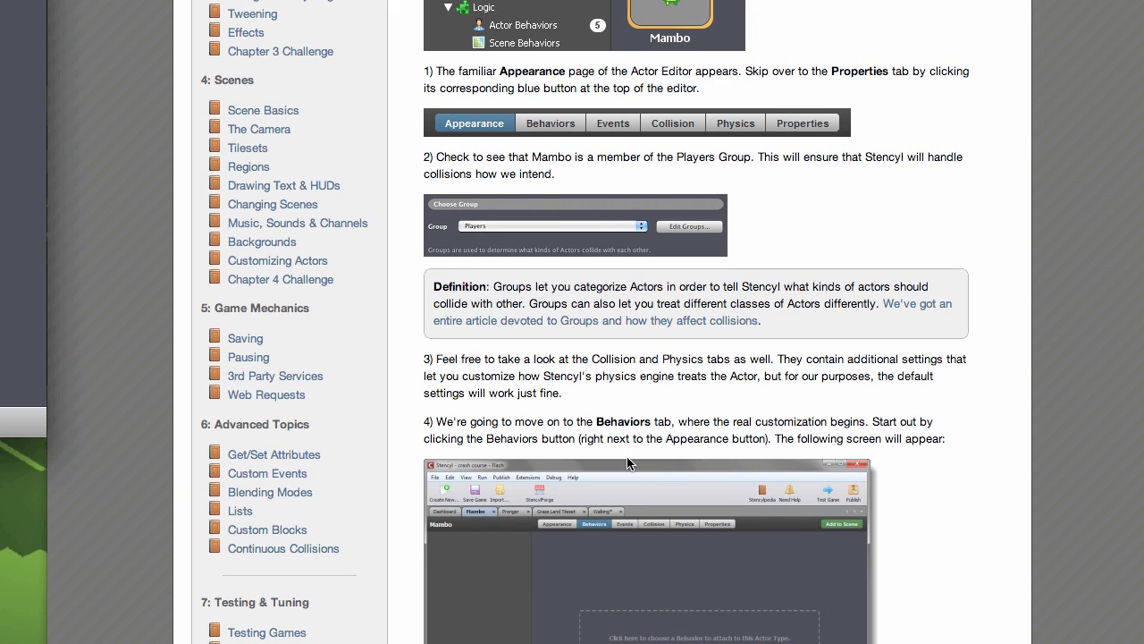
pyautogui.scroll(-1, 627, 463)
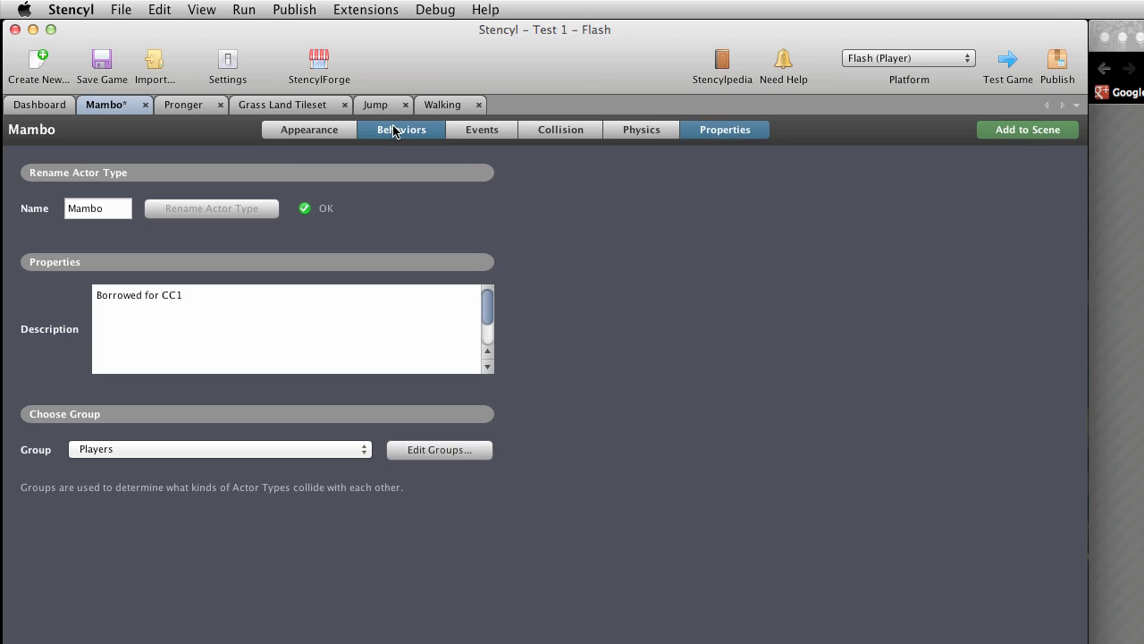
pyautogui.click(393, 129)
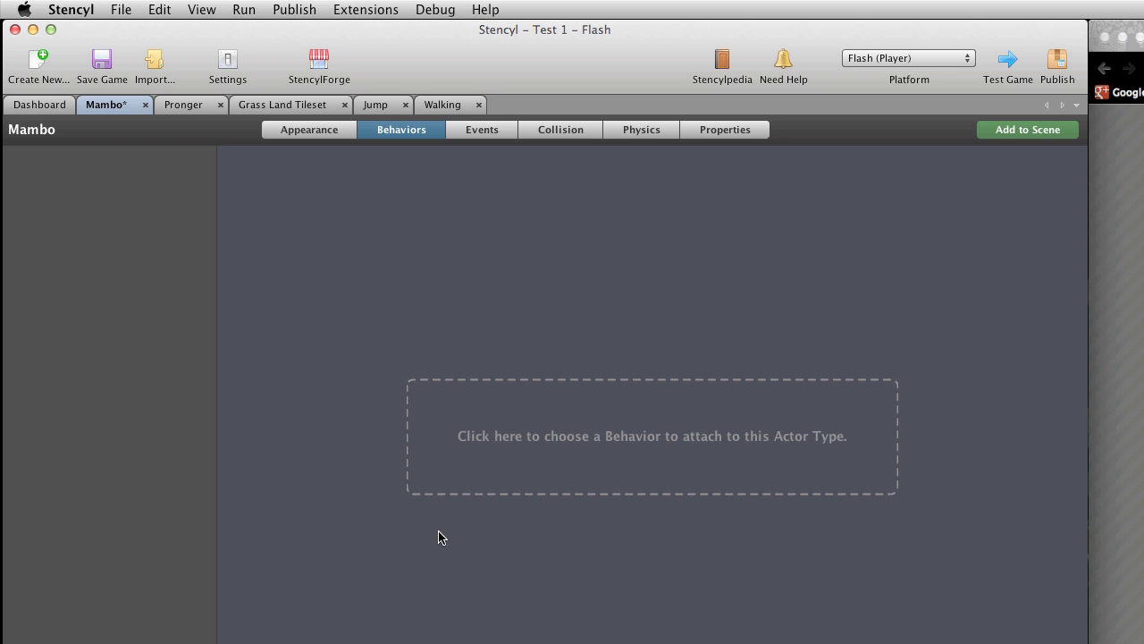
pyautogui.click(672, 447)
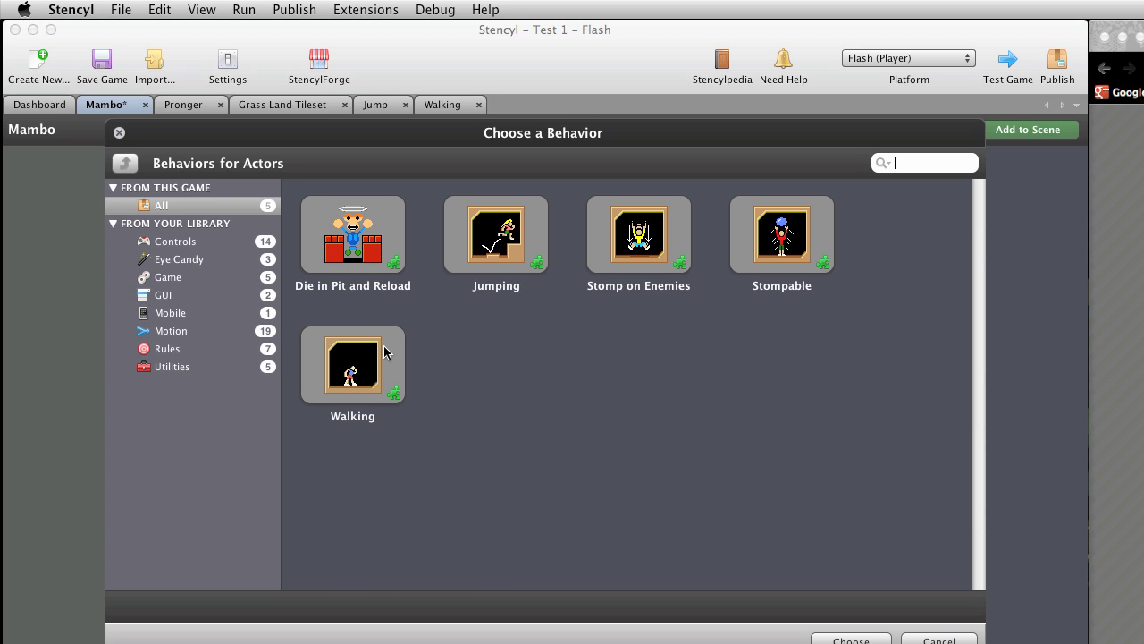
pyautogui.click(358, 359)
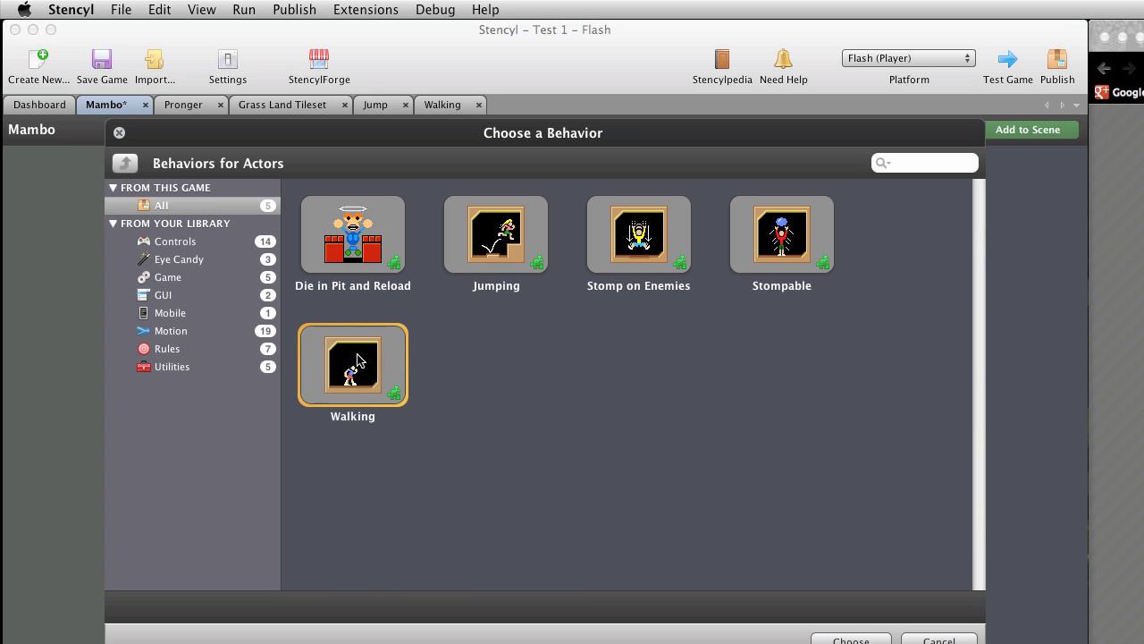
pyautogui.click(869, 640)
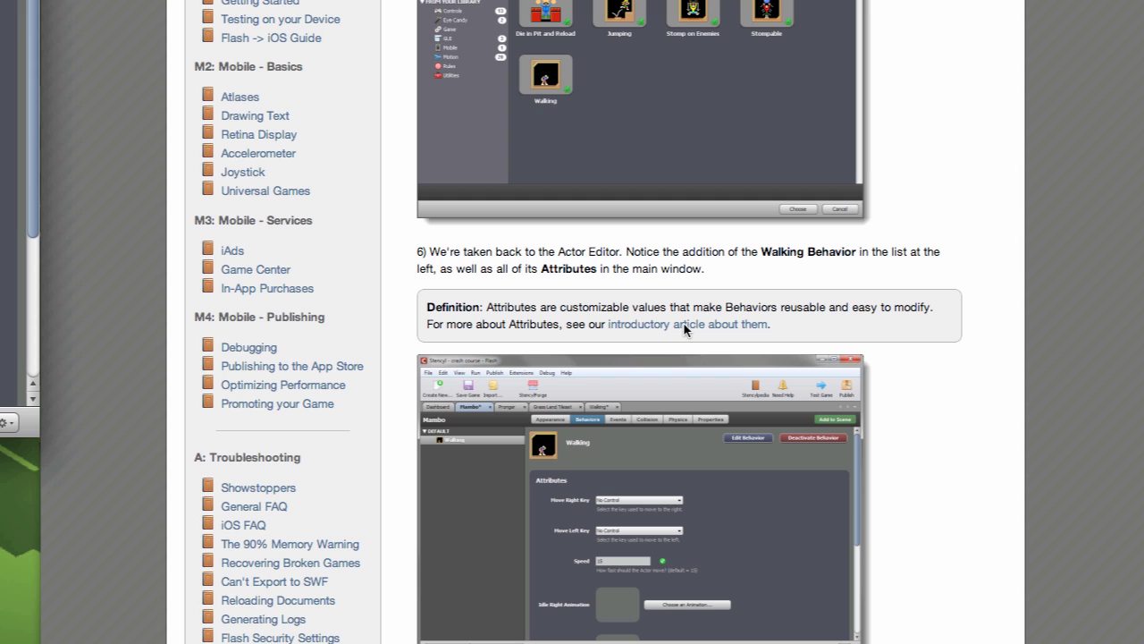
# Step: Set the Walking behavior's Move Right Key to right and its Move Left Key to left
pyautogui.scroll(-5, 684, 329)
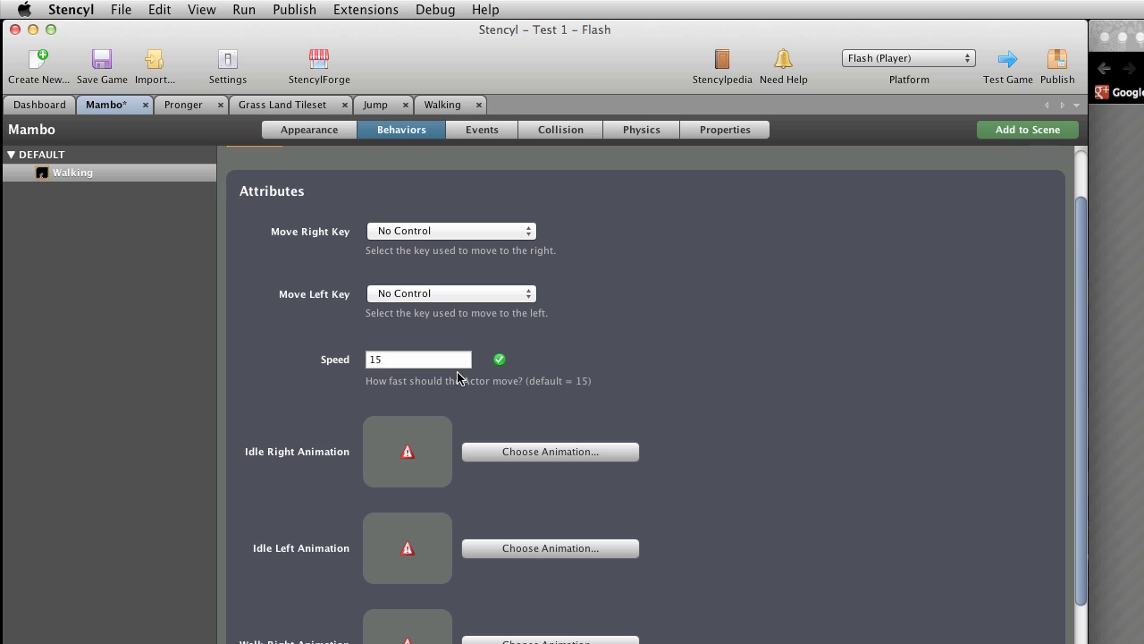
pyautogui.scroll(-3, 297, 500)
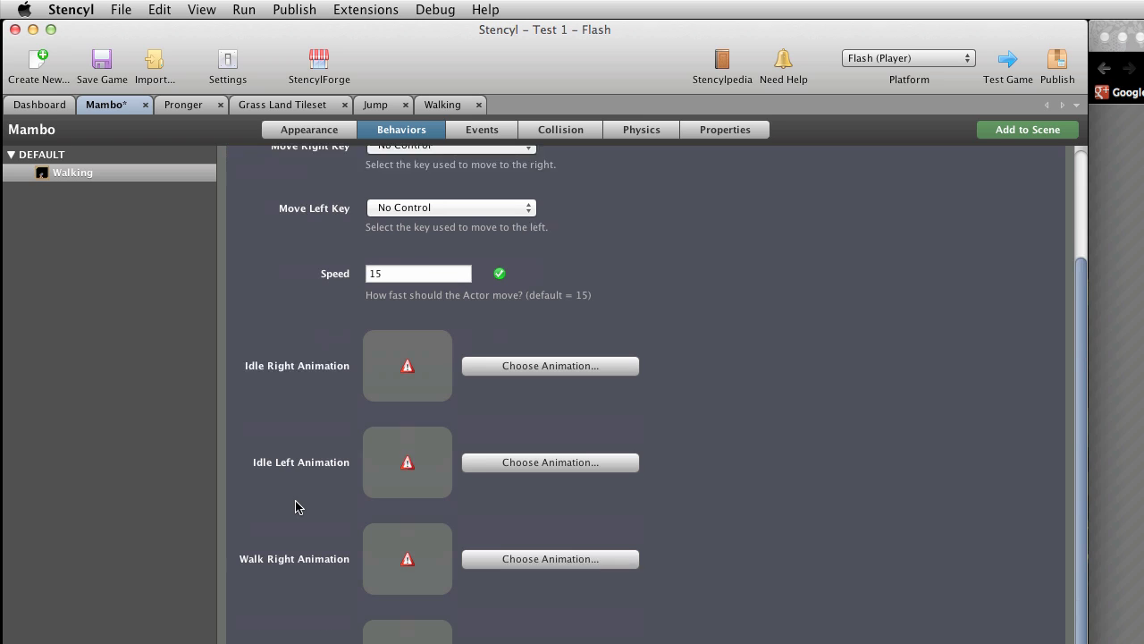
pyautogui.scroll(-2, 298, 507)
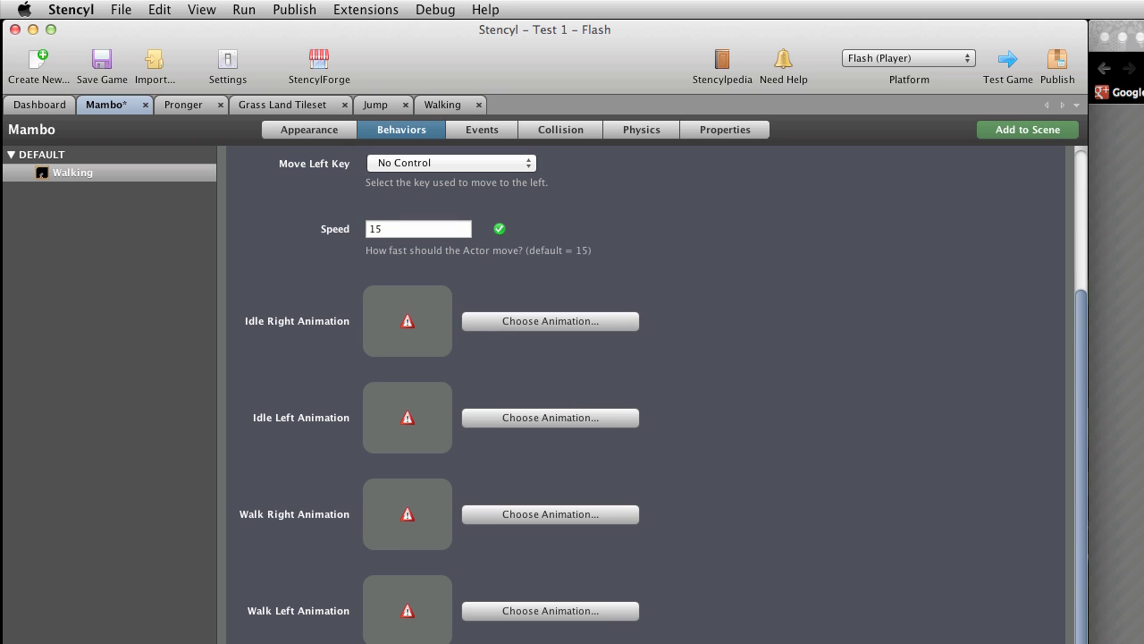
pyautogui.scroll(1, 1019, 564)
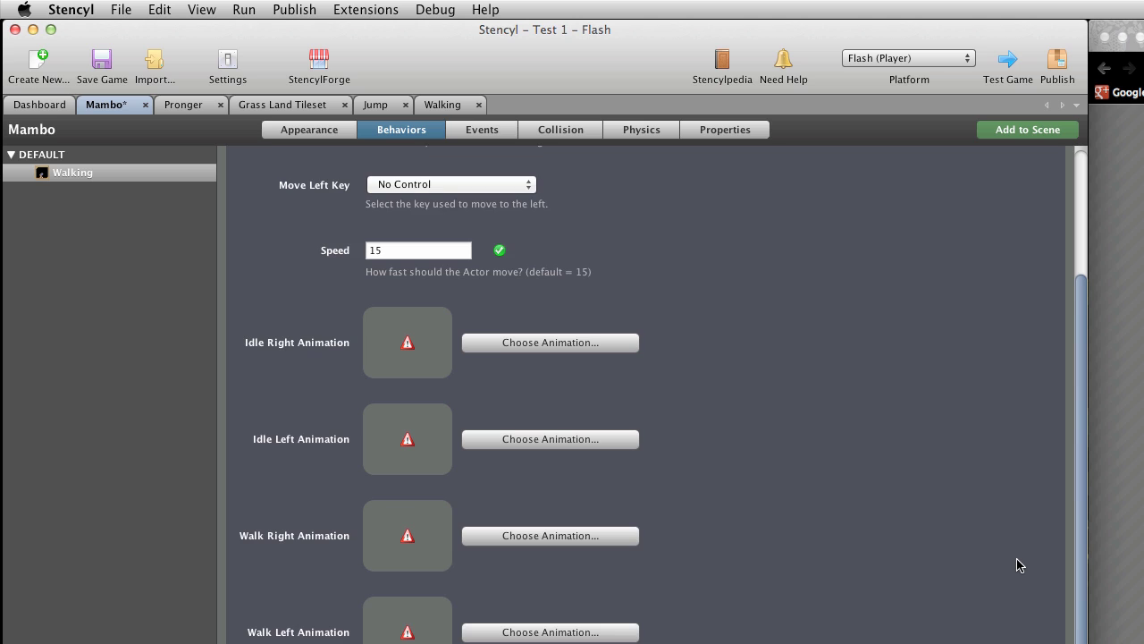
pyautogui.scroll(3, 1016, 564)
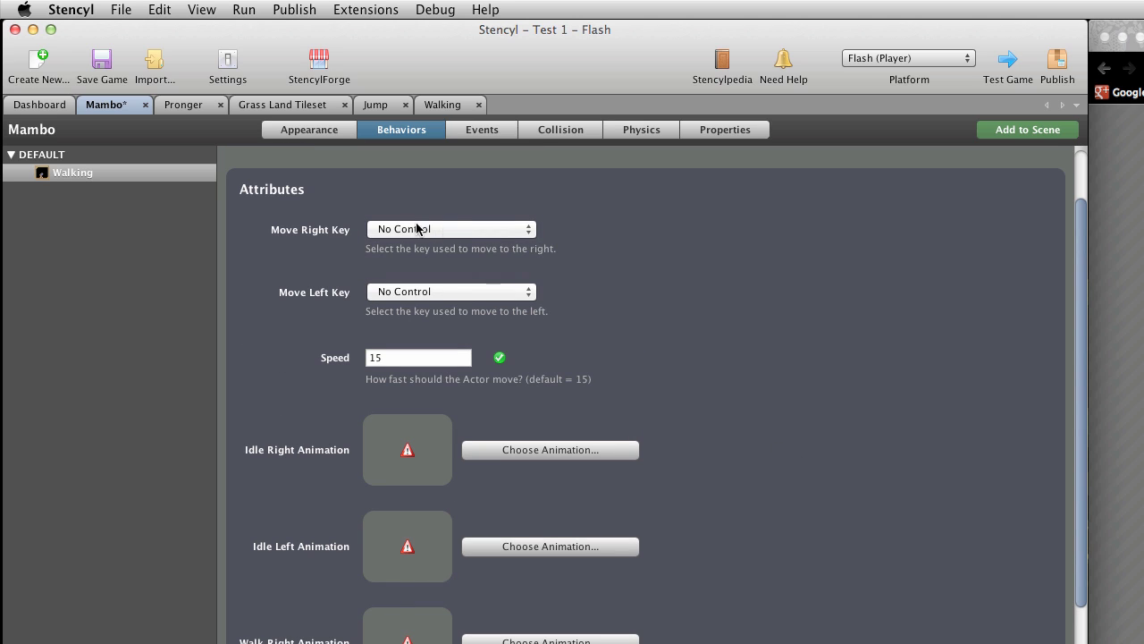
pyautogui.click(443, 232)
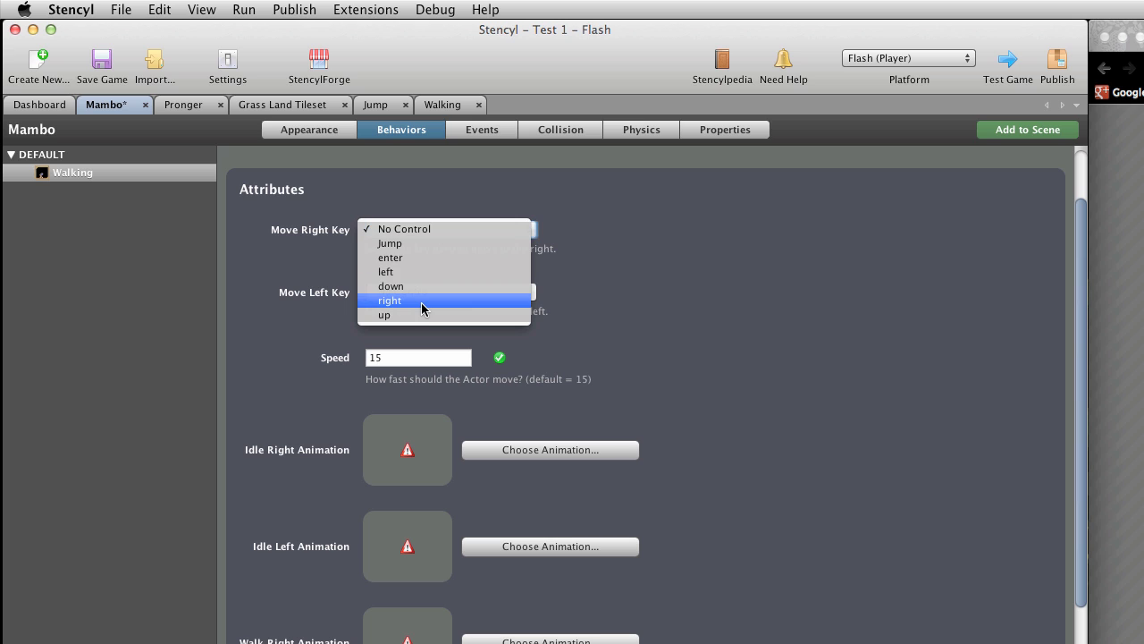
pyautogui.click(424, 301)
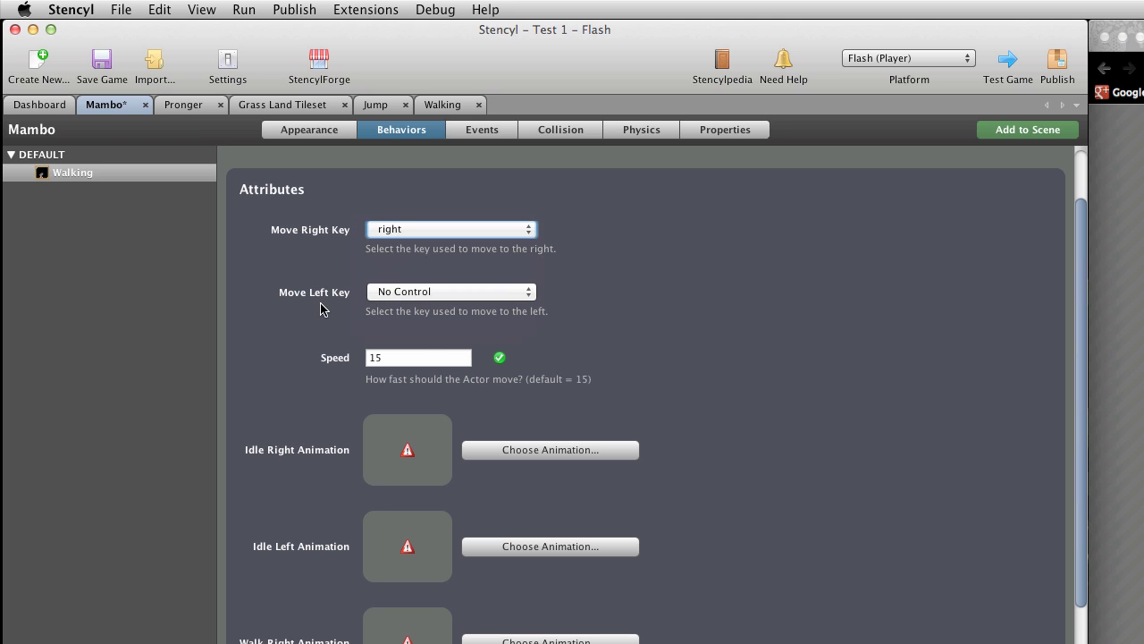
pyautogui.click(428, 293)
pyautogui.click(409, 335)
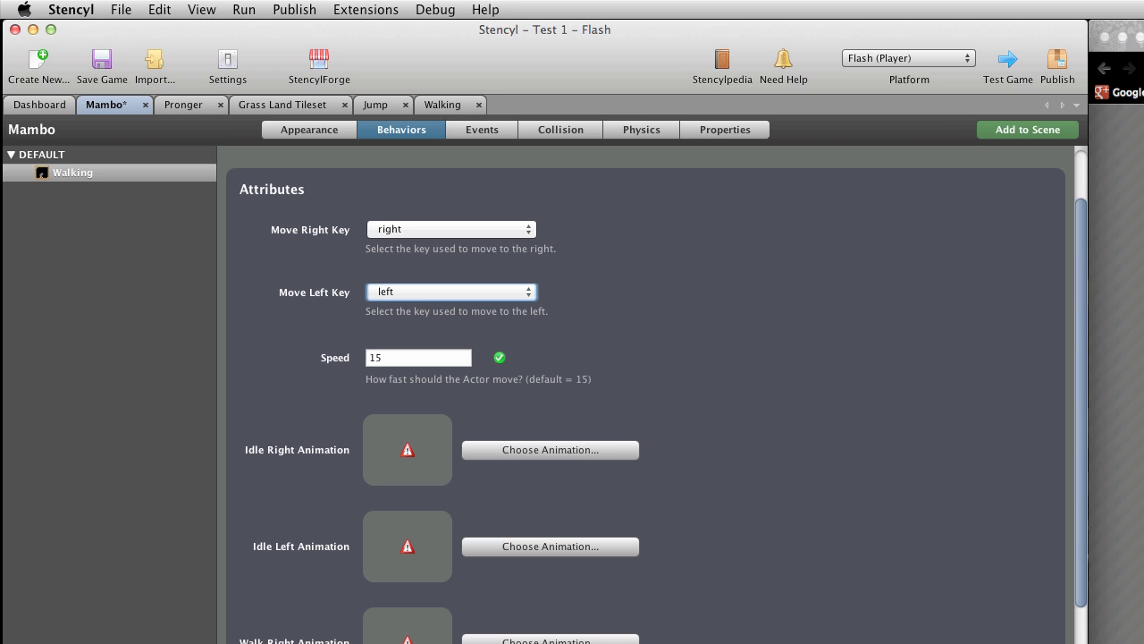
# Step: Assign Idle (R) as the Idle Right Animation and Idle (L) as the Idle Left Animation of the Walking behavior
pyautogui.click(573, 449)
pyautogui.moveTo(625, 260); pyautogui.dragTo(935, 243)
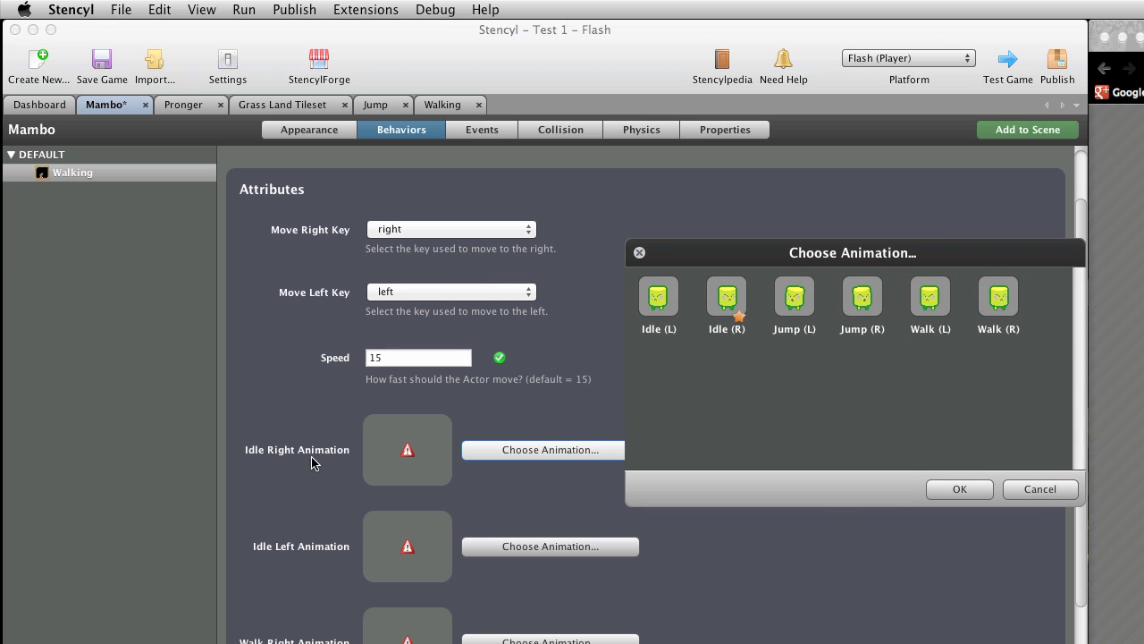
pyautogui.click(729, 300)
pyautogui.click(958, 488)
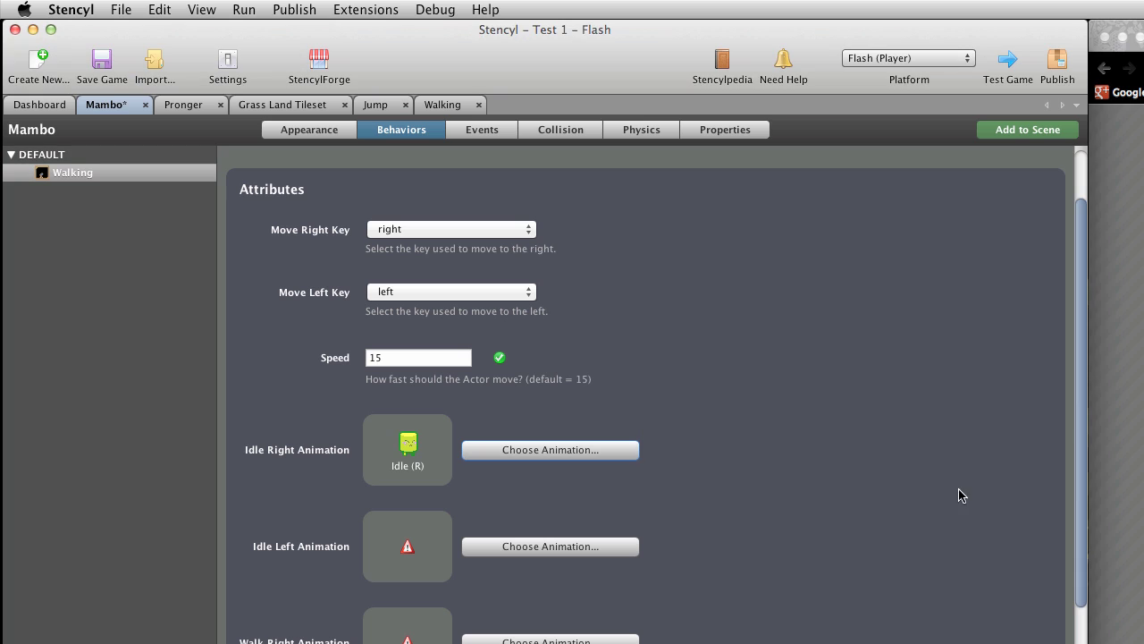
pyautogui.click(561, 546)
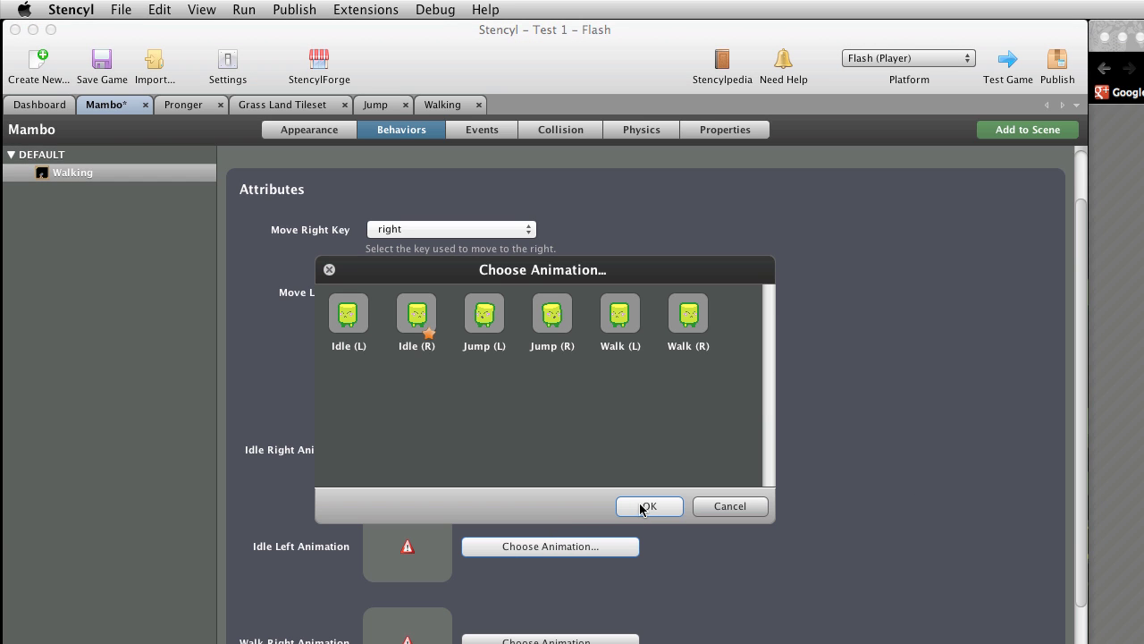
pyautogui.click(350, 318)
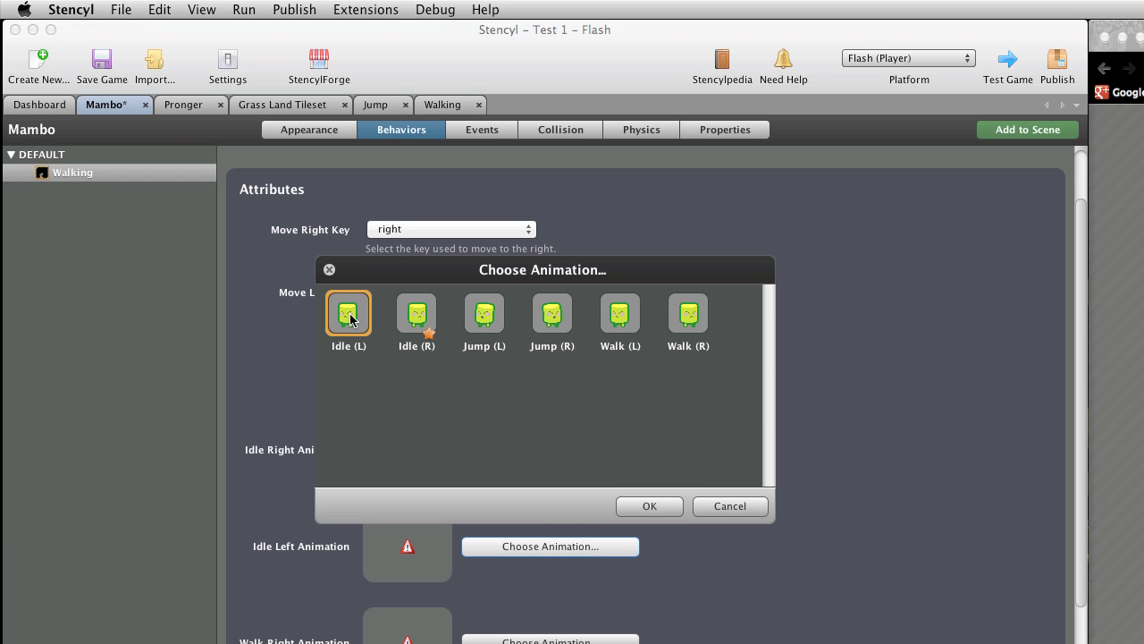
pyautogui.click(648, 505)
# Step: Assign Walk (R) as the Walk Right Animation and Walk (L) as the Walk Left Animation of the Walking behavior
pyautogui.scroll(-3, 723, 488)
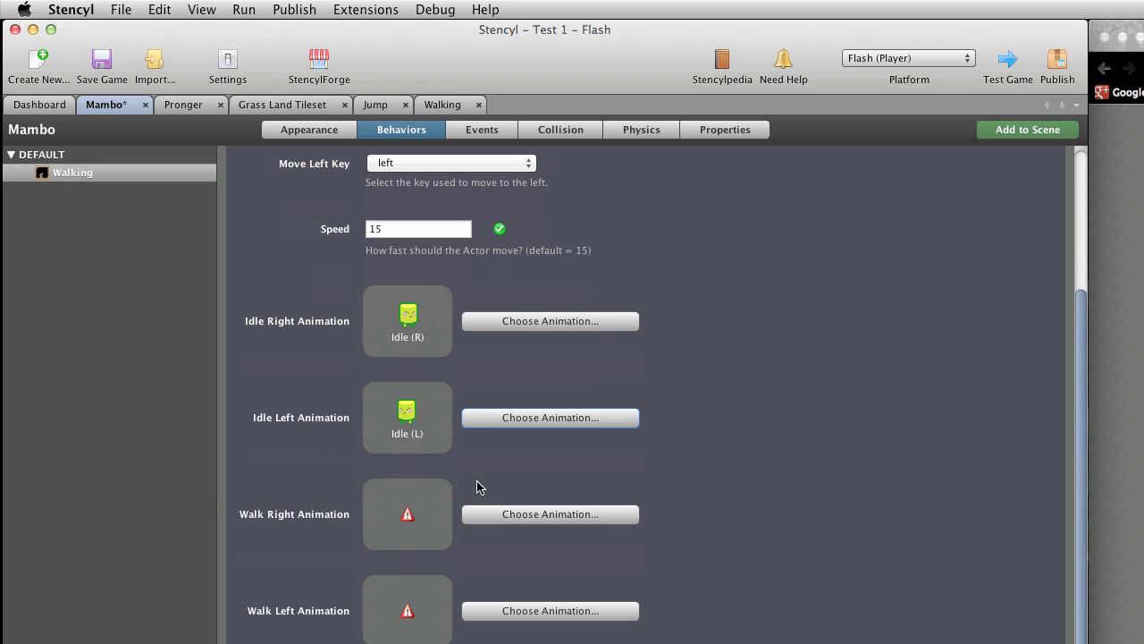
pyautogui.click(509, 515)
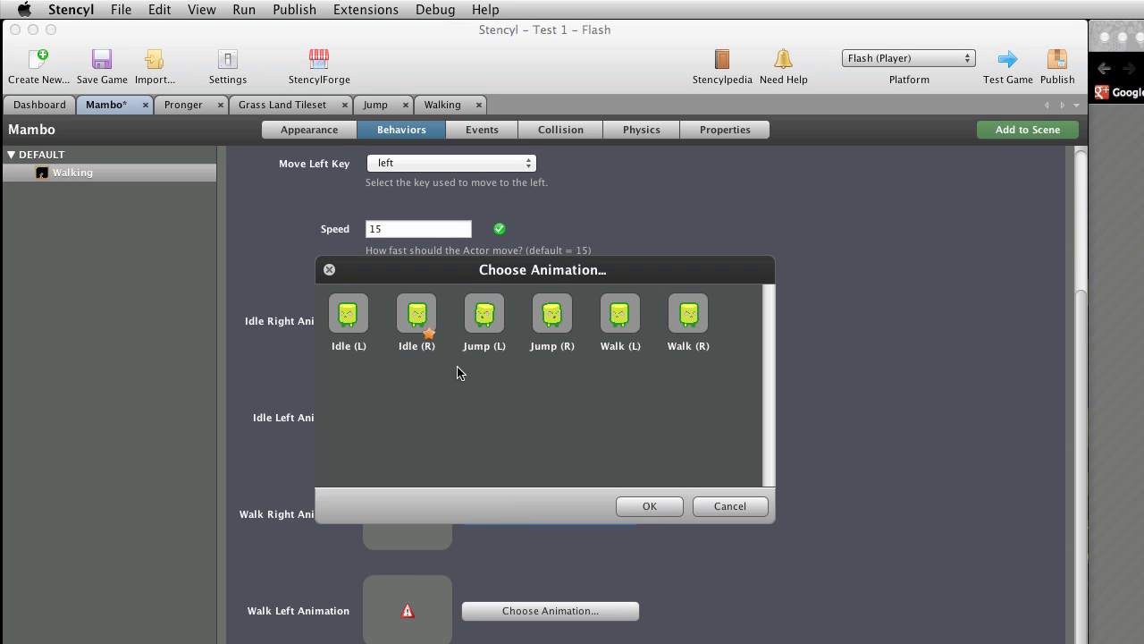
pyautogui.click(688, 313)
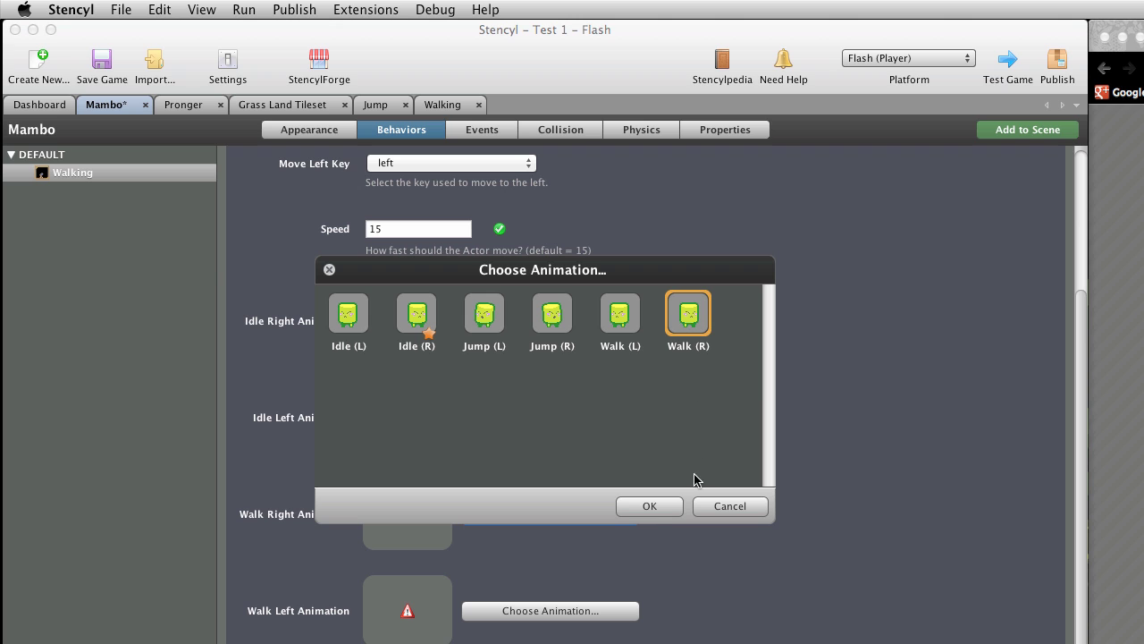
pyautogui.click(651, 506)
pyautogui.click(531, 612)
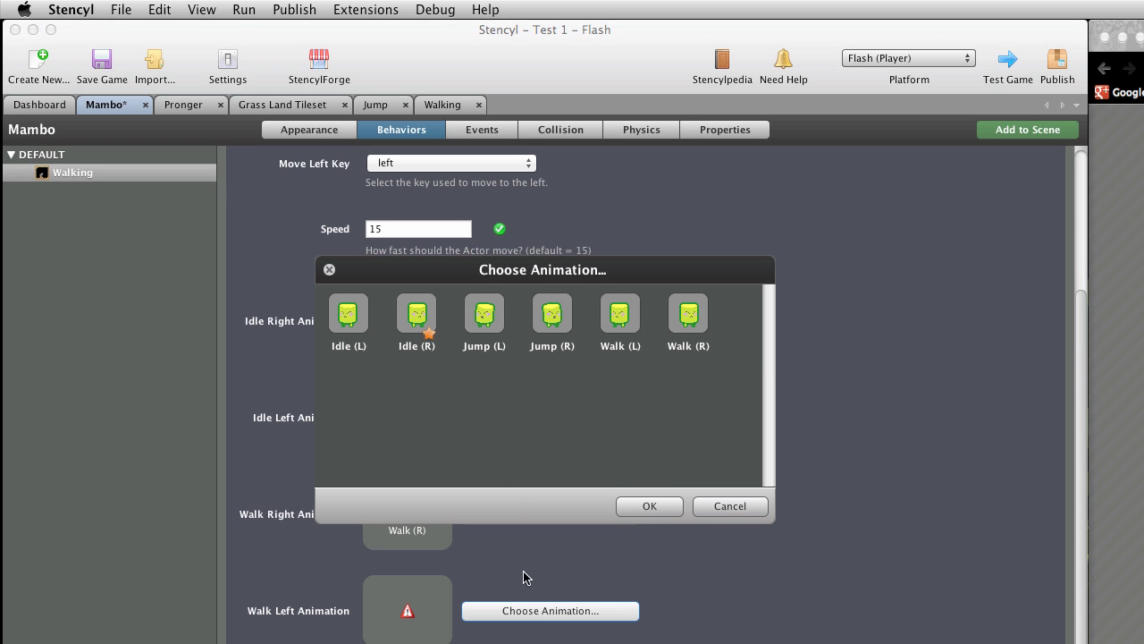
pyautogui.click(626, 326)
pyautogui.click(645, 506)
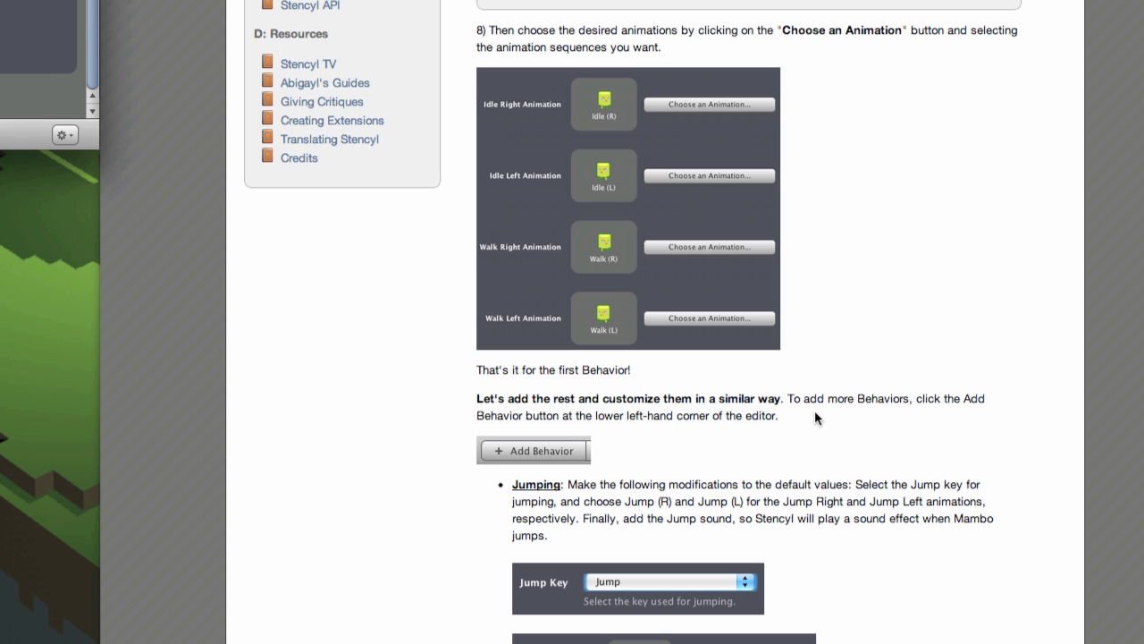
# Step: Attach the Jumping behavior from this game to the Mambo actor type, following the guide's instructions
pyautogui.scroll(-3, 945, 417)
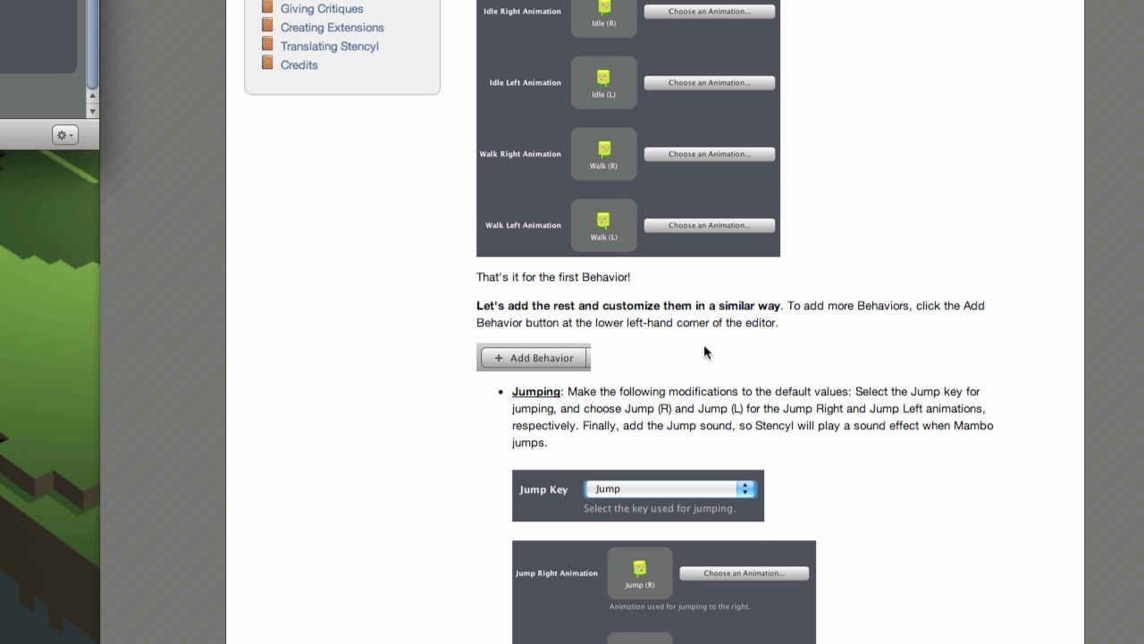
pyautogui.scroll(-4, 703, 347)
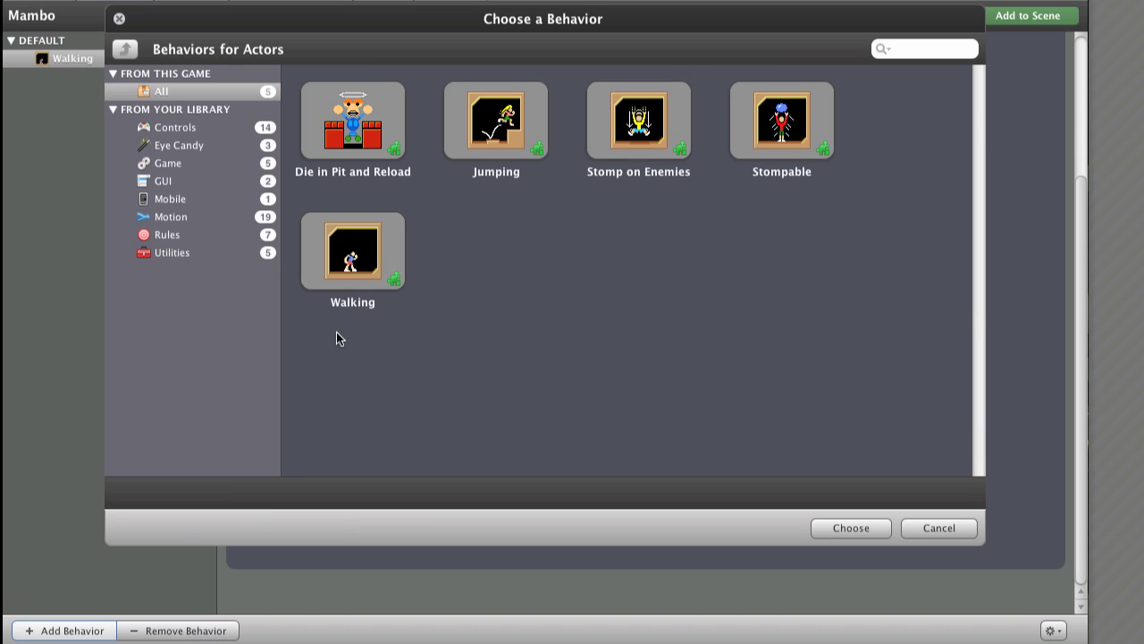
pyautogui.click(493, 133)
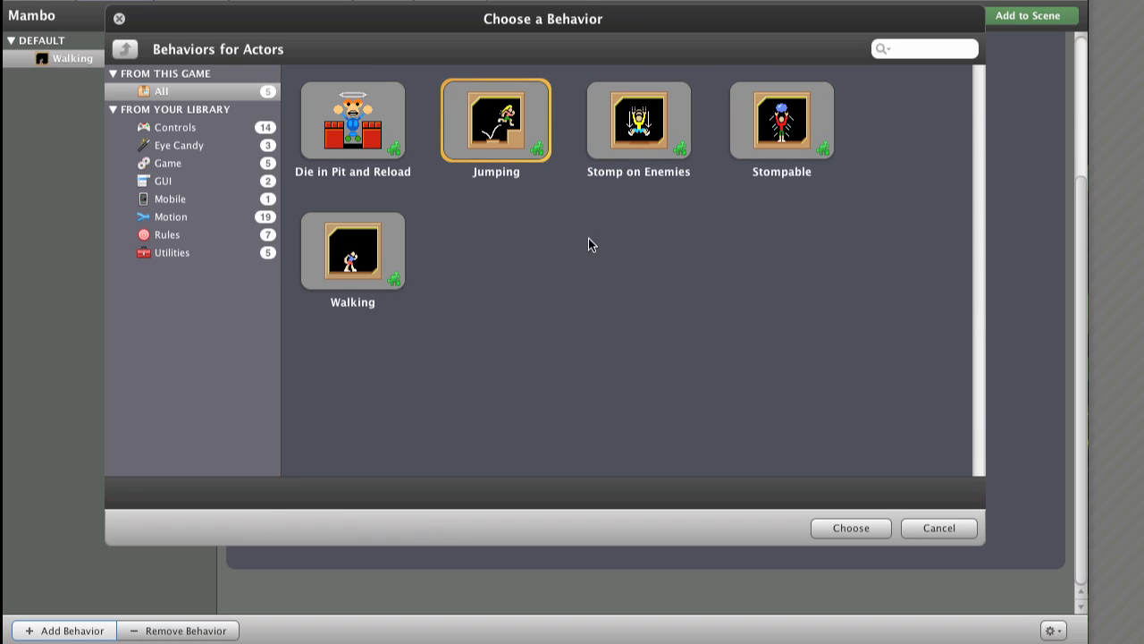
pyautogui.click(868, 526)
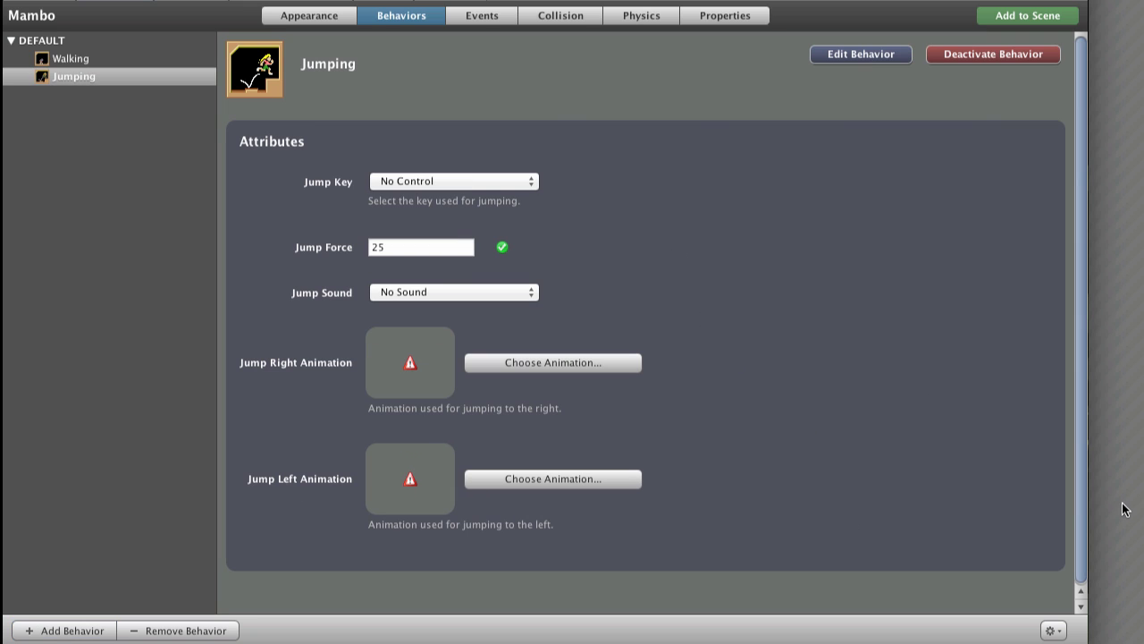
# Step: Set the Jumping behavior's Jump Key to Jump and its Jump Sound to Jump
pyautogui.click(503, 180)
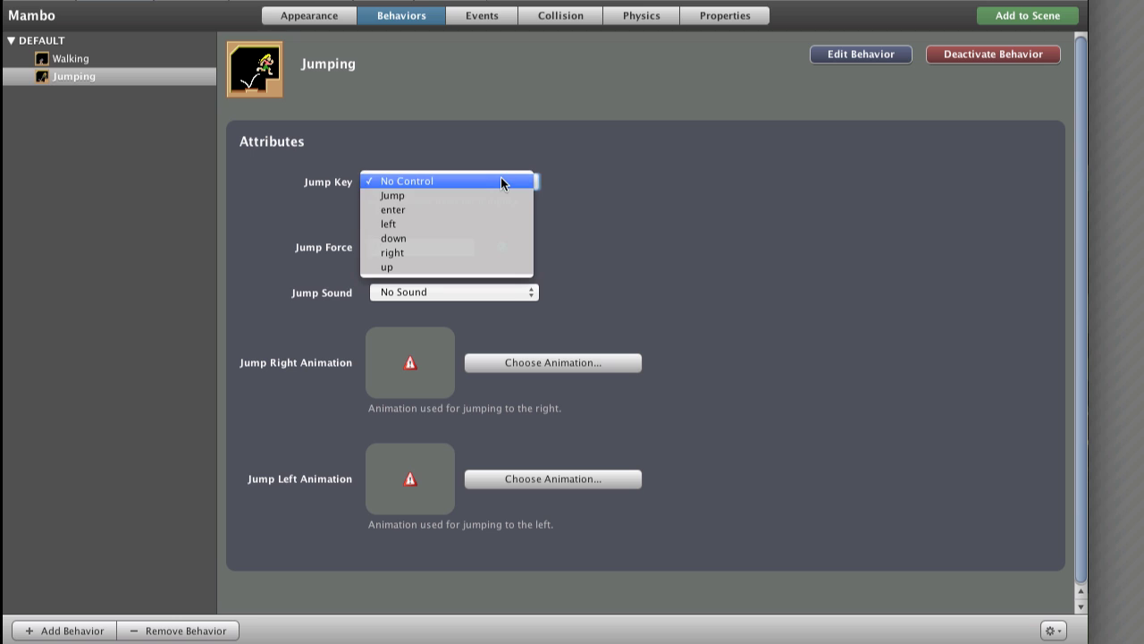
pyautogui.click(461, 192)
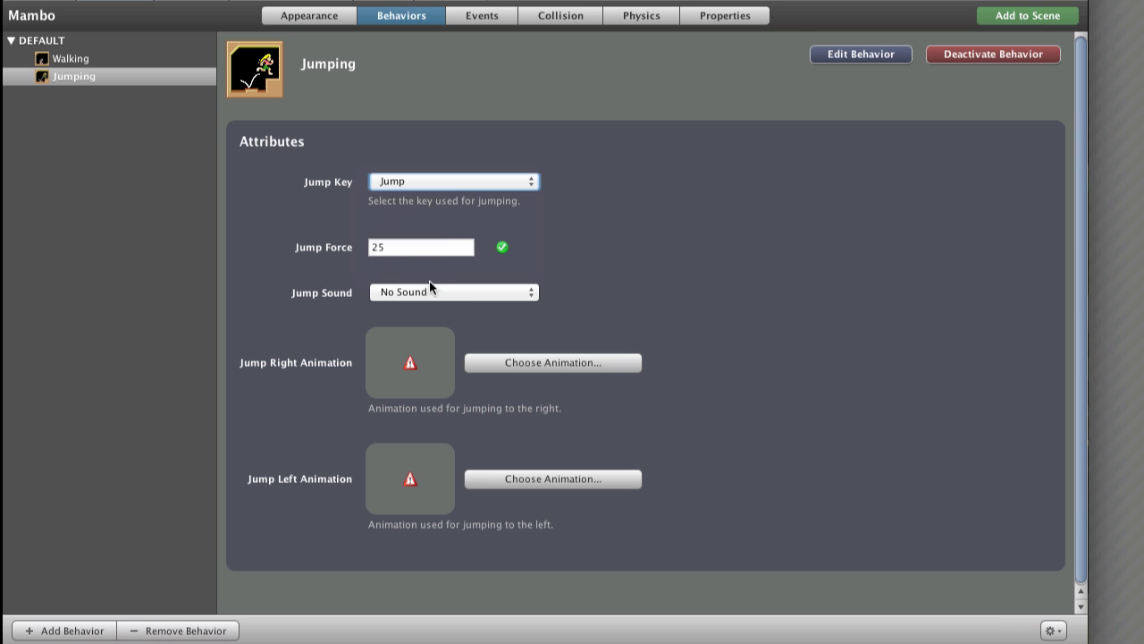
pyautogui.click(500, 295)
pyautogui.click(462, 322)
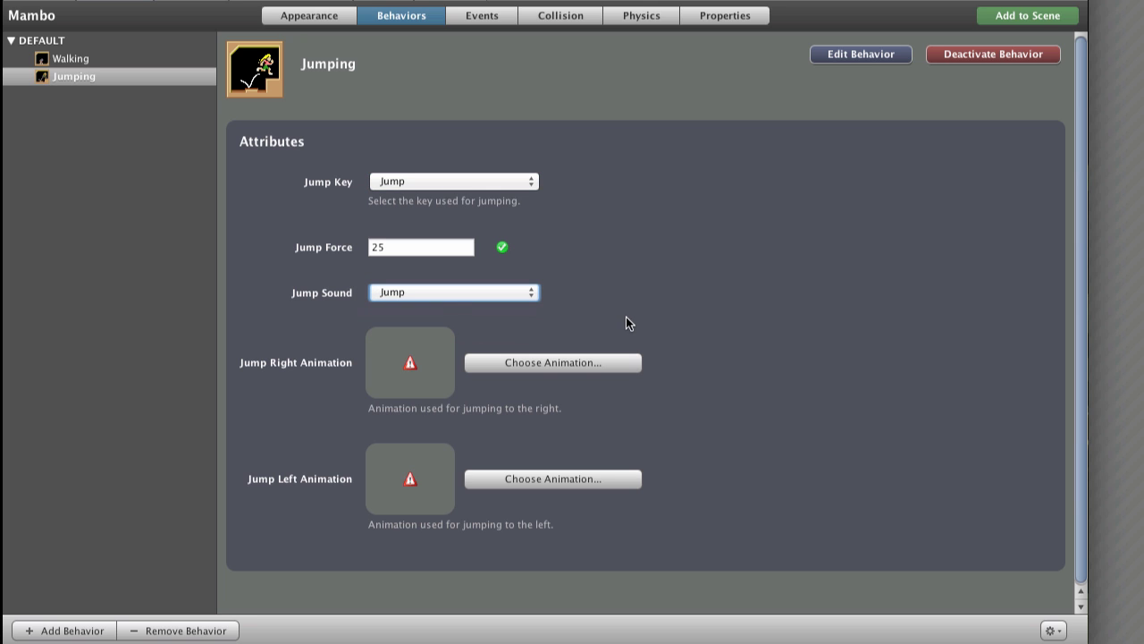
# Step: Assign Jump (R) as the Jump Right Animation and Jump (L) as the Jump Left Animation of the Jumping behavior
pyautogui.scroll(-1, 628, 316)
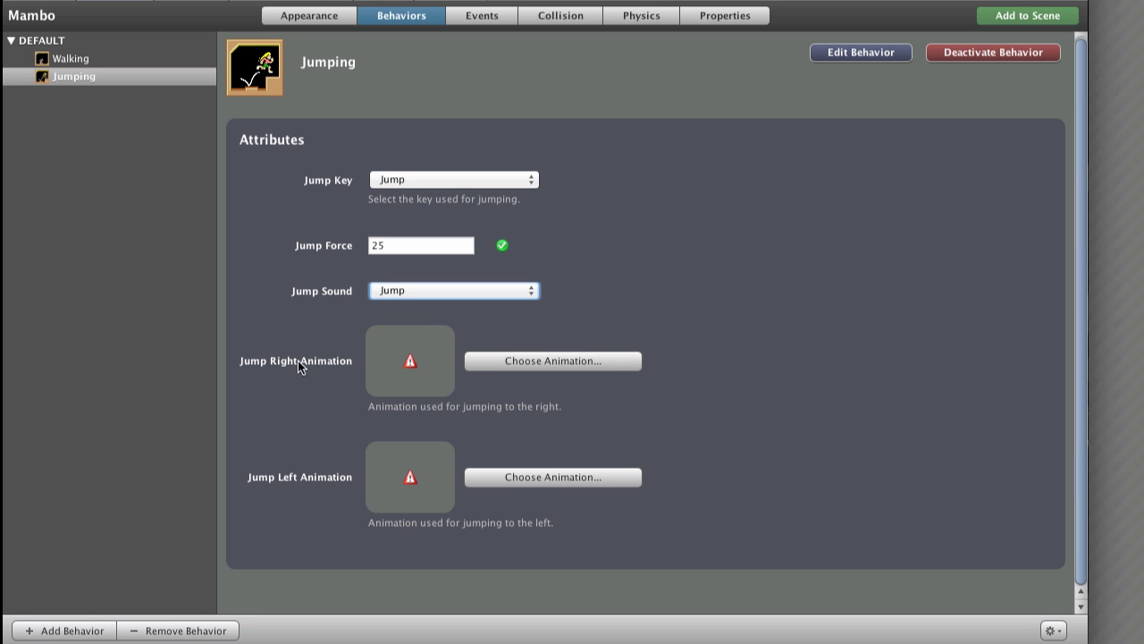
pyautogui.click(553, 362)
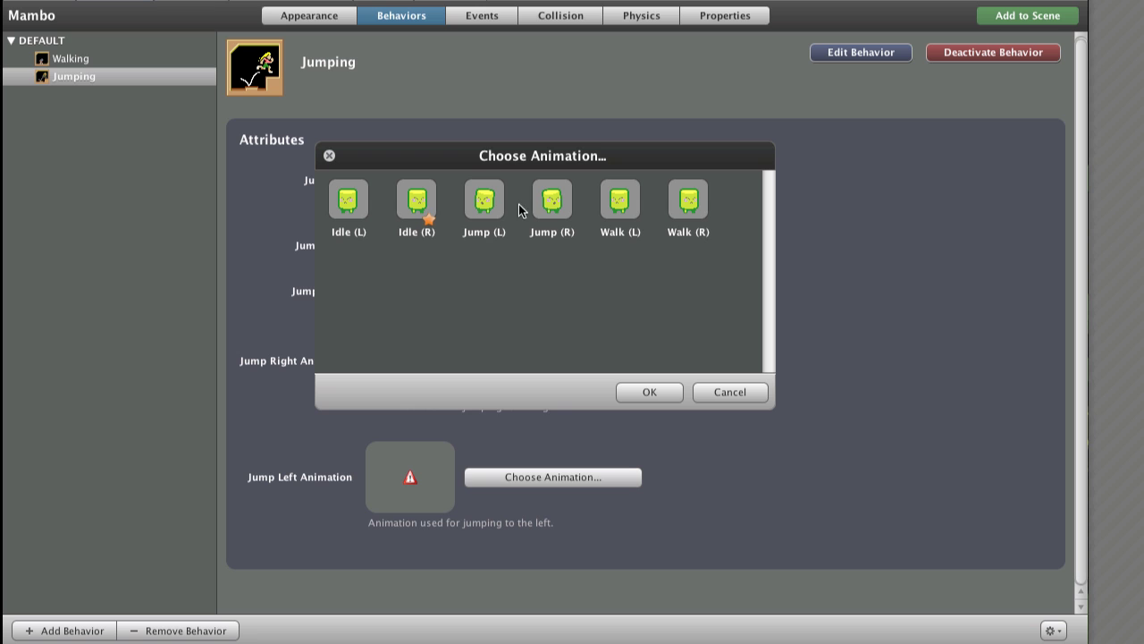
pyautogui.click(552, 200)
pyautogui.click(650, 393)
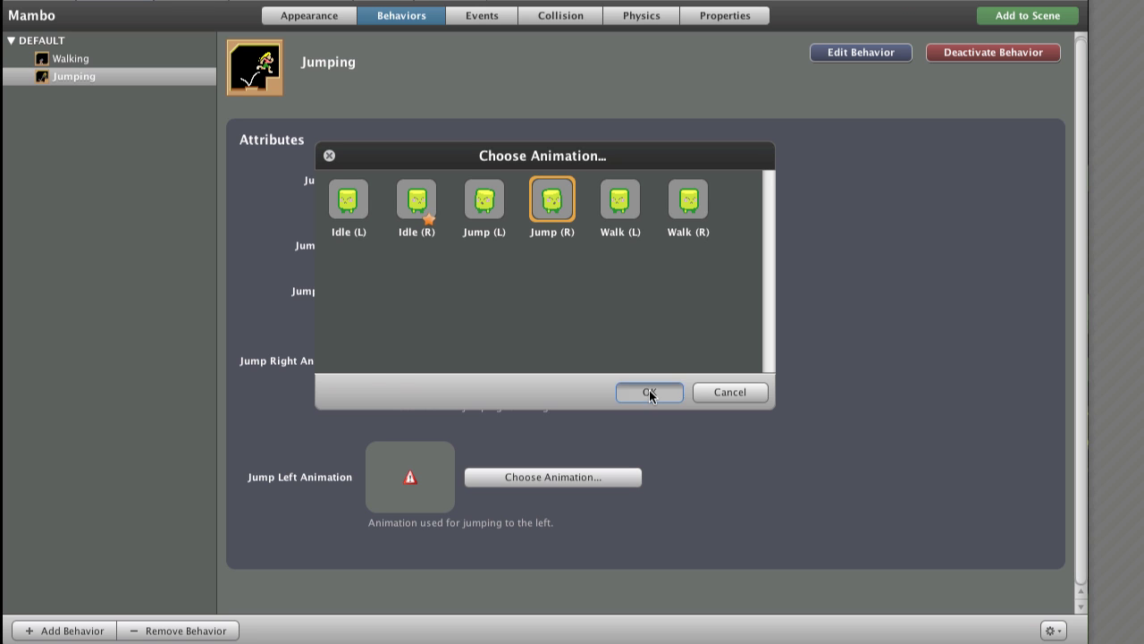
pyautogui.click(576, 477)
pyautogui.click(489, 205)
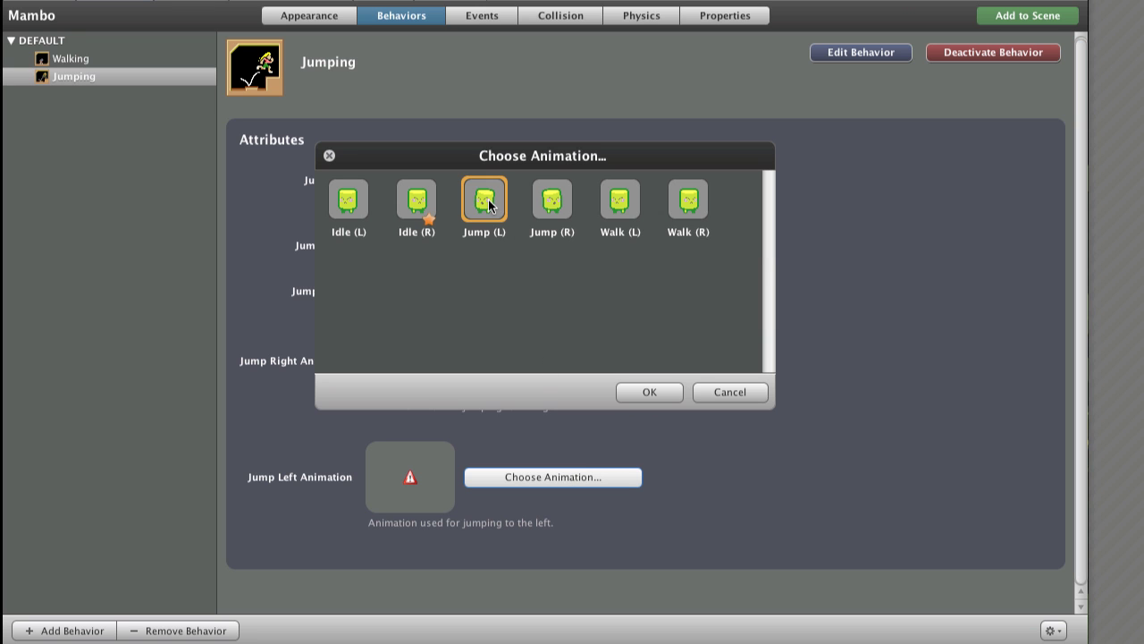
pyautogui.click(649, 390)
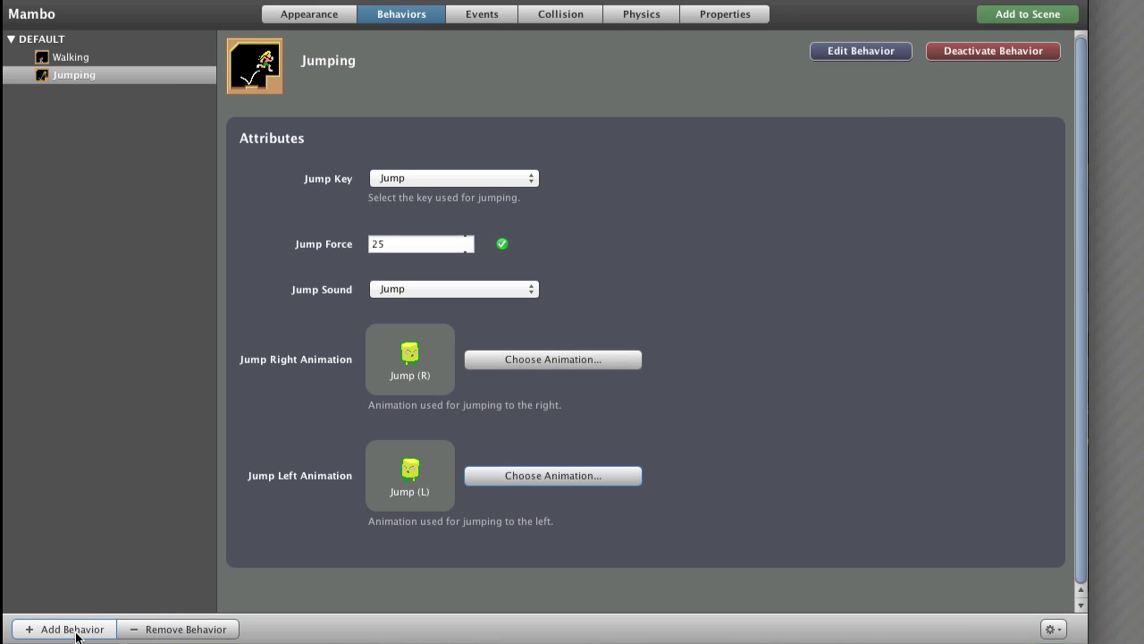
# Step: Attach the Stomp on Enemies behavior from this game to the Mambo actor type
pyautogui.click(76, 630)
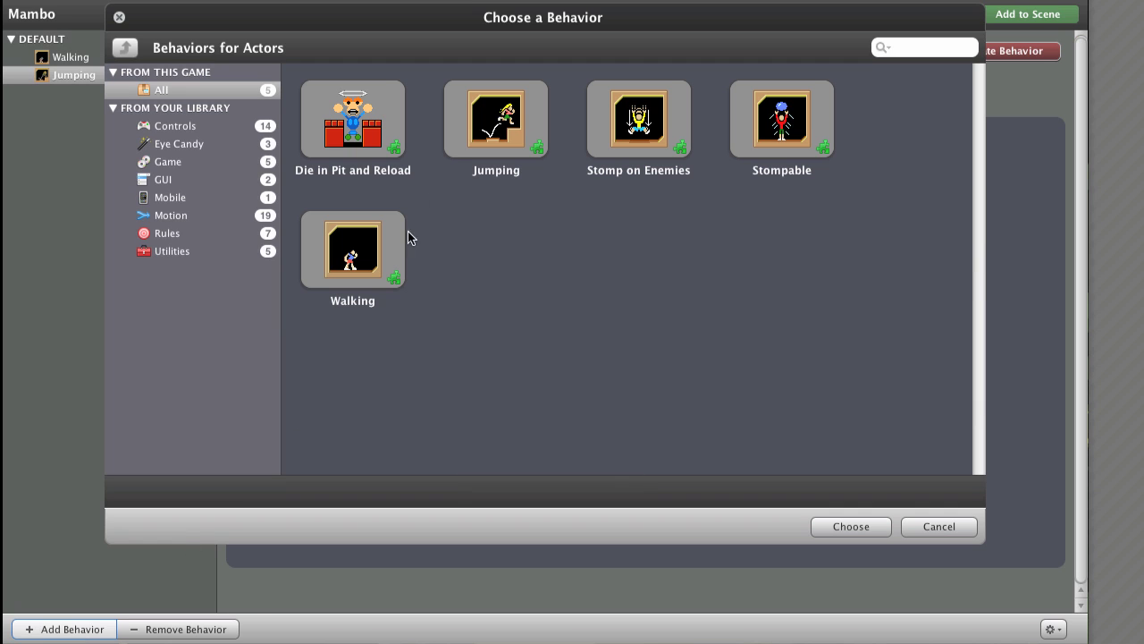
pyautogui.click(640, 112)
pyautogui.click(853, 526)
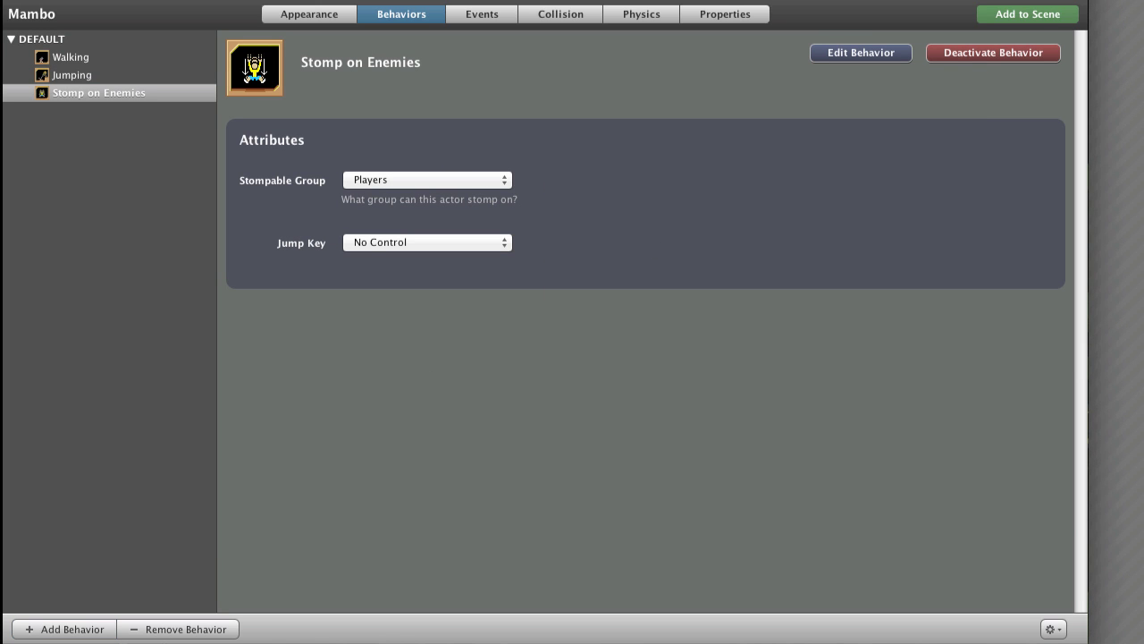
# Step: Set the Stomp on Enemies behavior's Stompable Group to Enemies and its Jump Key to Jump
pyautogui.click(400, 183)
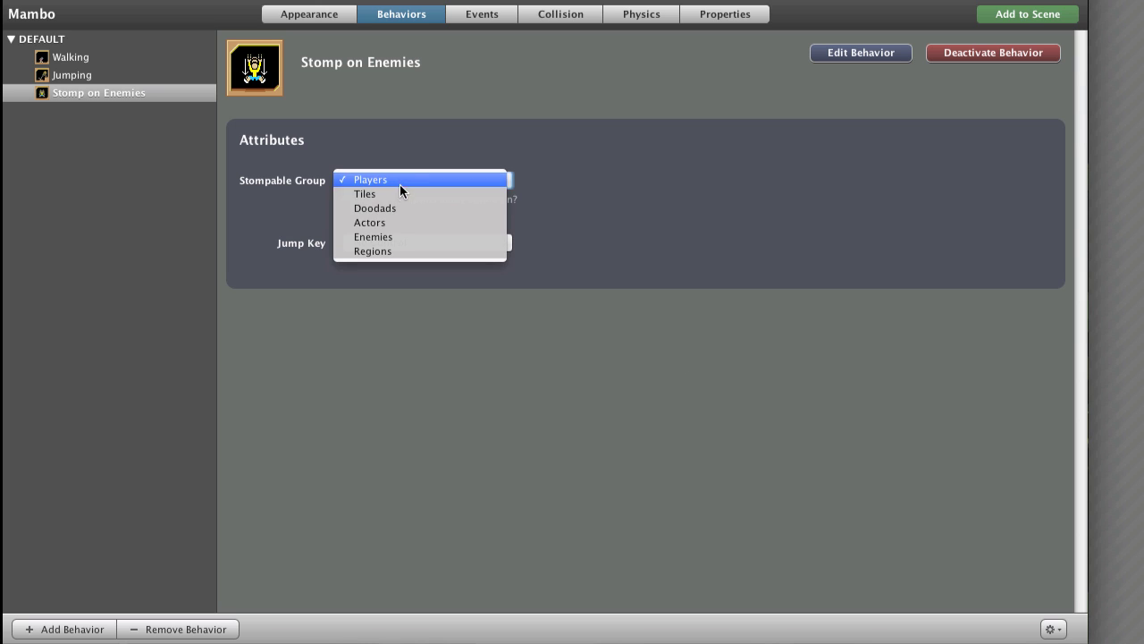
pyautogui.click(391, 234)
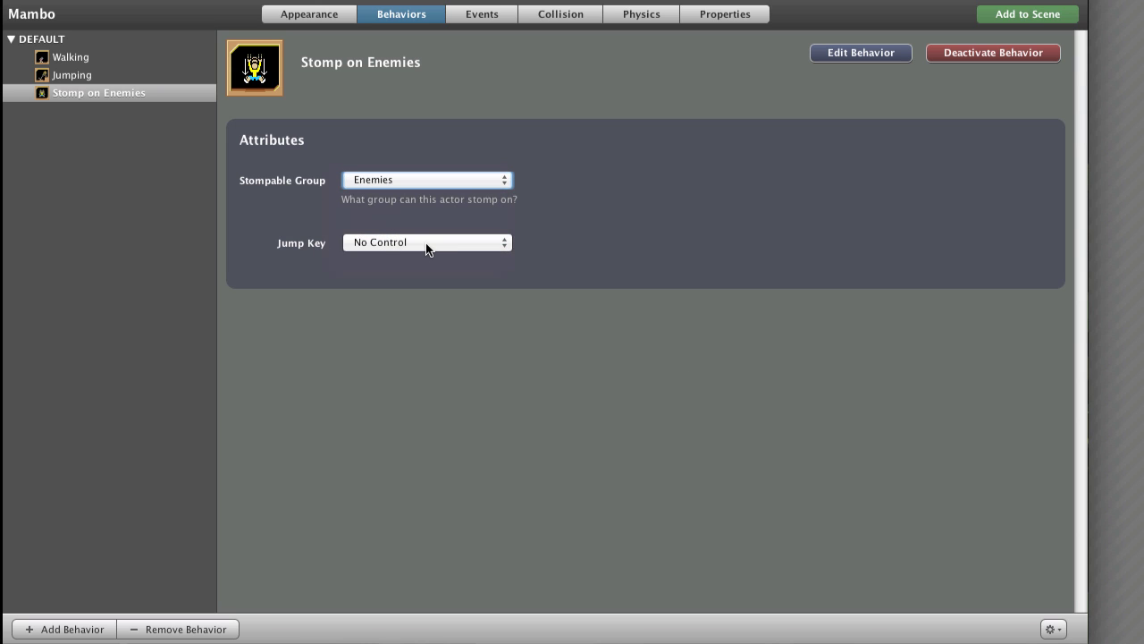
pyautogui.click(425, 244)
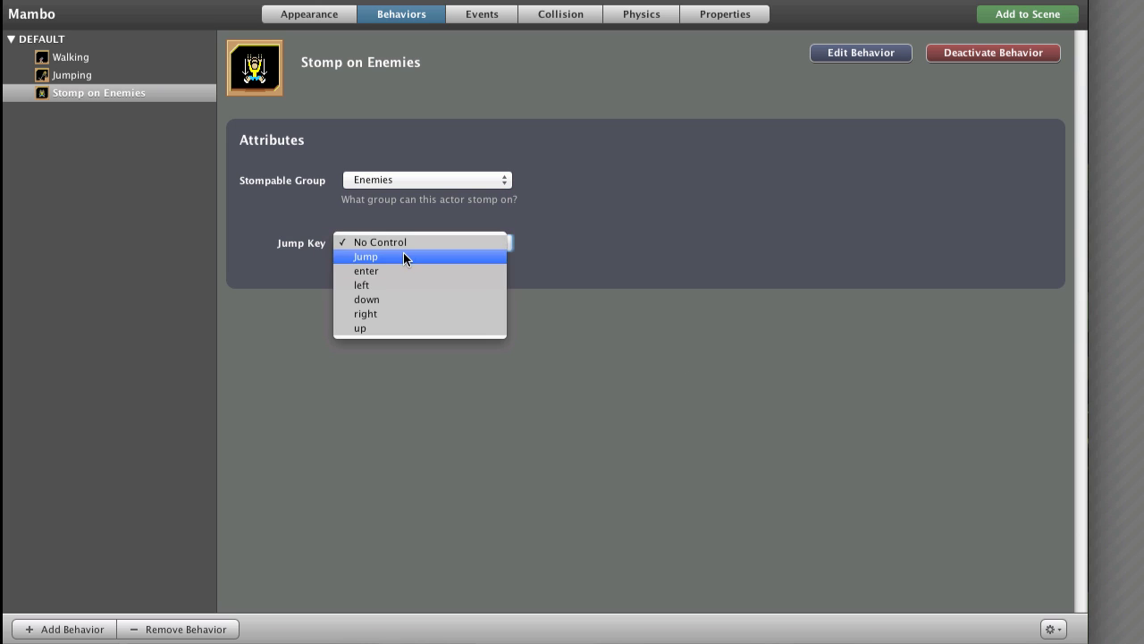
pyautogui.click(403, 256)
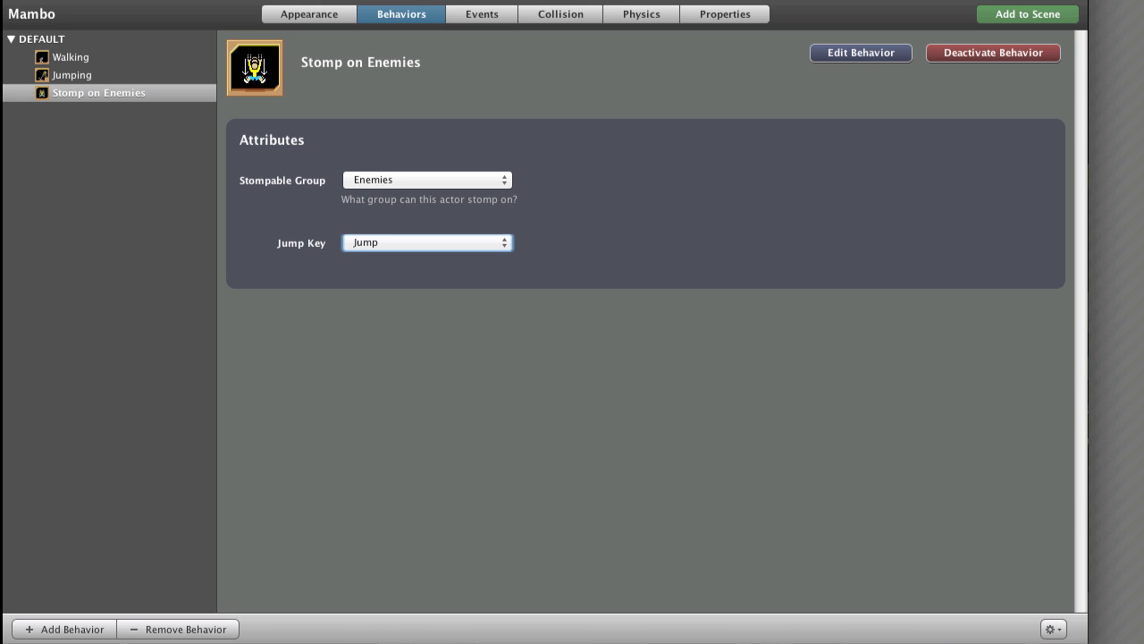
# Step: Attach the Die in Pit and Reload behavior from this game to the Mambo actor type
pyautogui.click(75, 630)
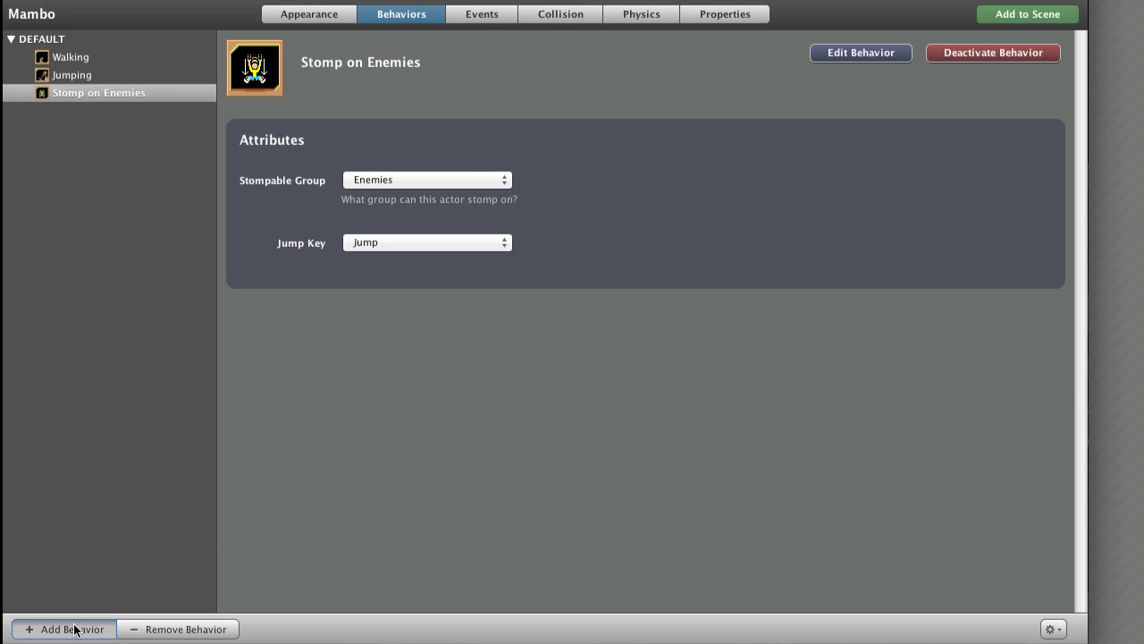
pyautogui.click(351, 107)
pyautogui.click(835, 526)
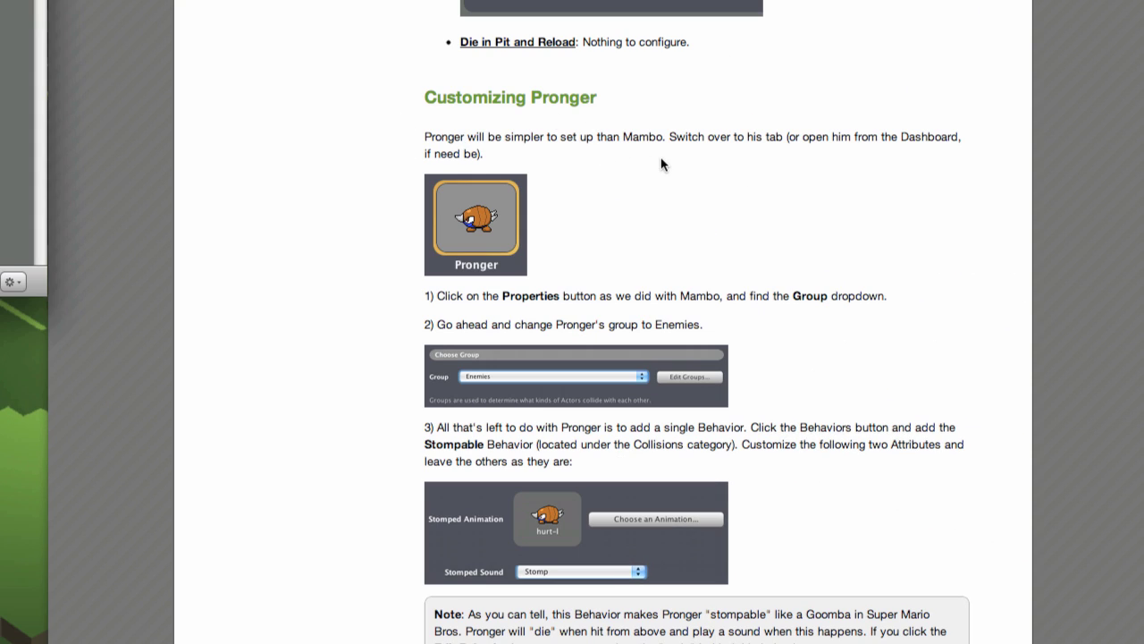
# Step: Following the guide's Customizing Pronger section, set the Pronger actor type's group to Enemies and save the game
pyautogui.scroll(-3, 661, 163)
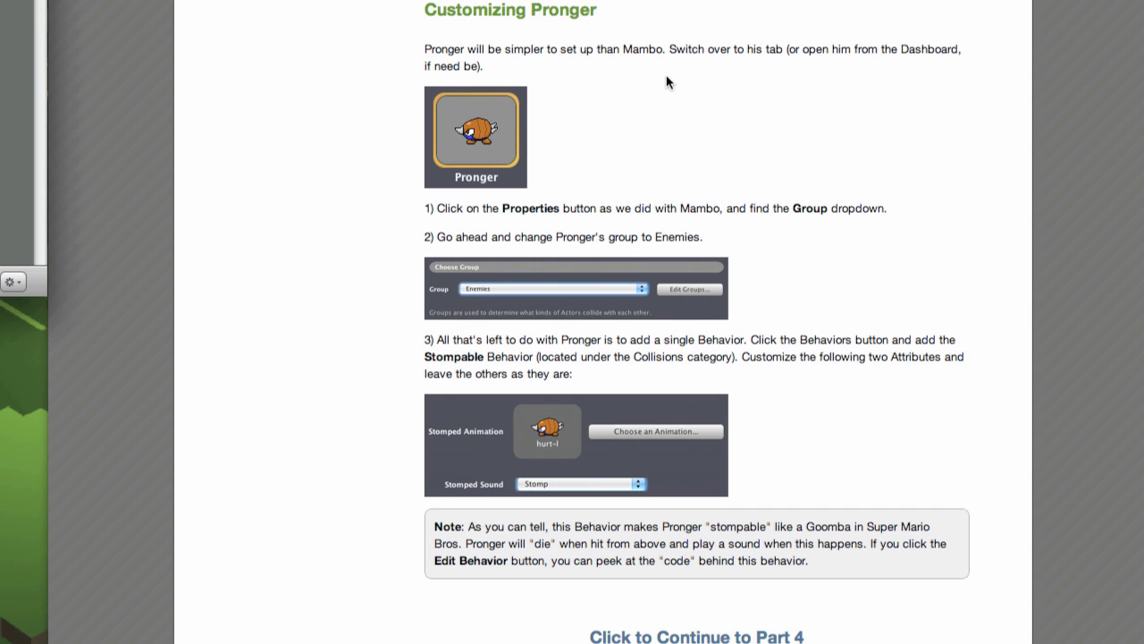
pyautogui.scroll(-2, 640, 92)
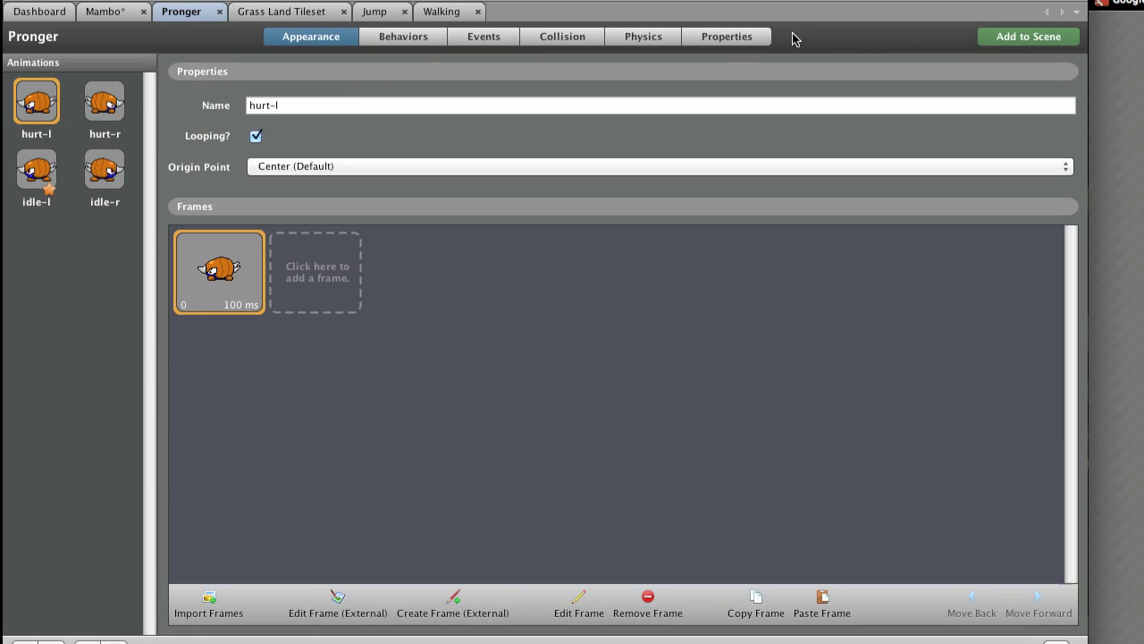
pyautogui.click(726, 37)
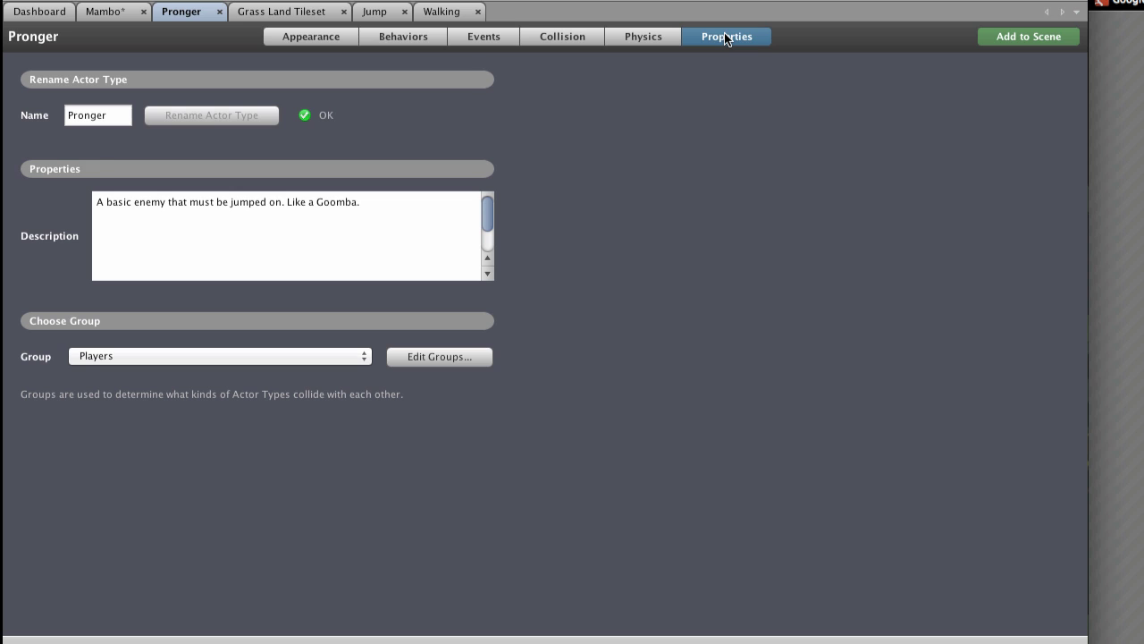
pyautogui.click(146, 358)
pyautogui.click(111, 414)
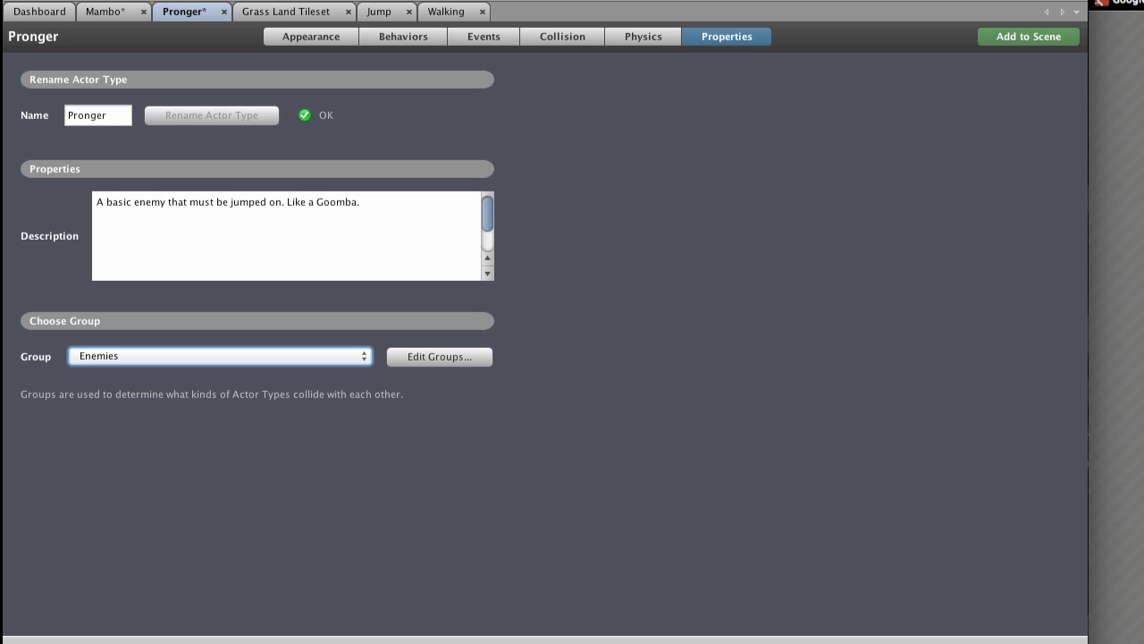
pyautogui.hotkey('ctrl', 's')
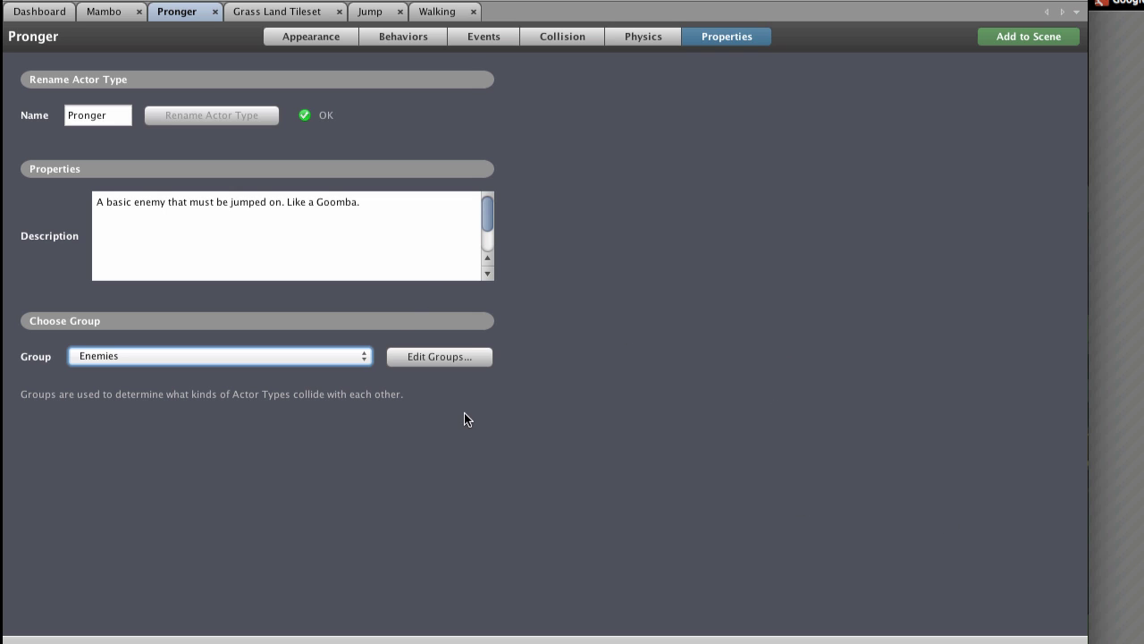
# Step: Attach the Stompable behavior from this game to the Pronger actor type
pyautogui.click(382, 36)
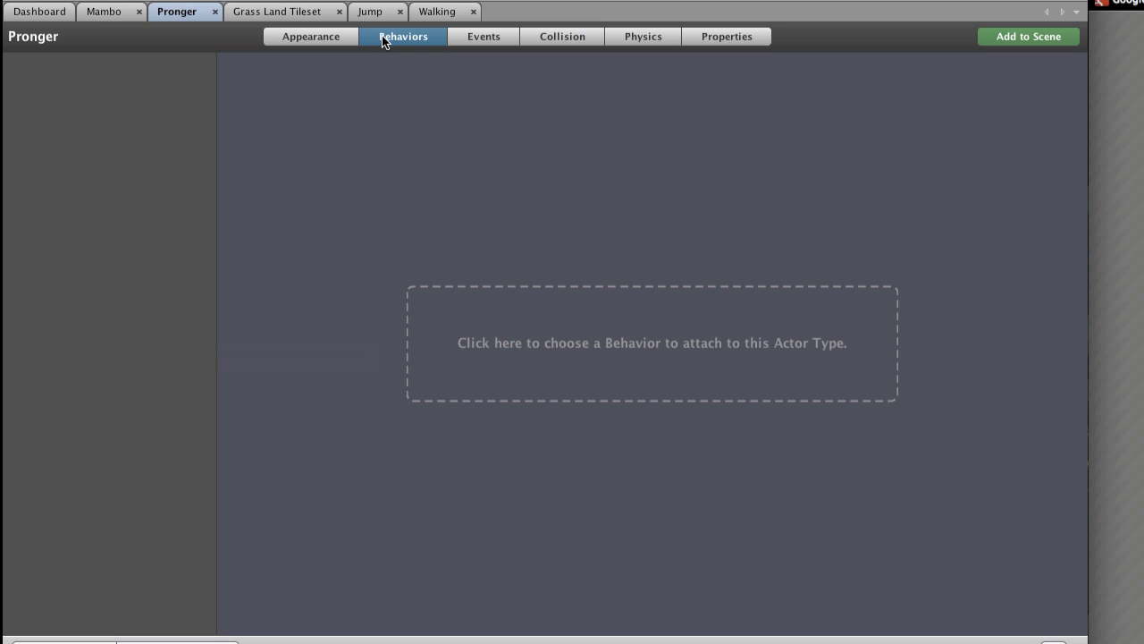
pyautogui.click(651, 343)
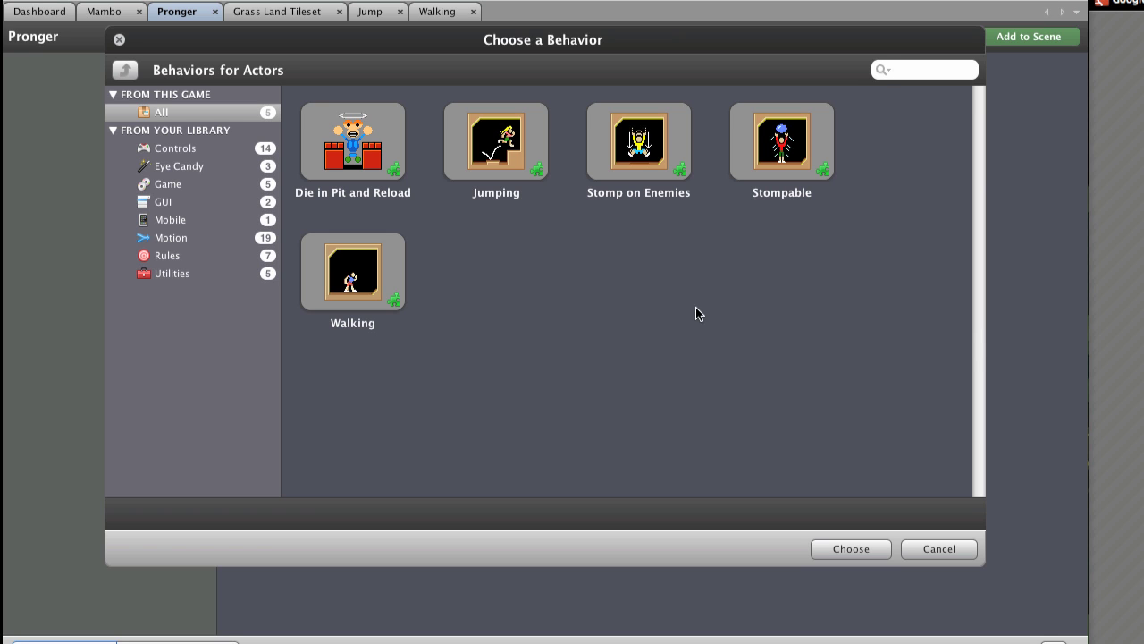
pyautogui.click(791, 148)
pyautogui.click(852, 542)
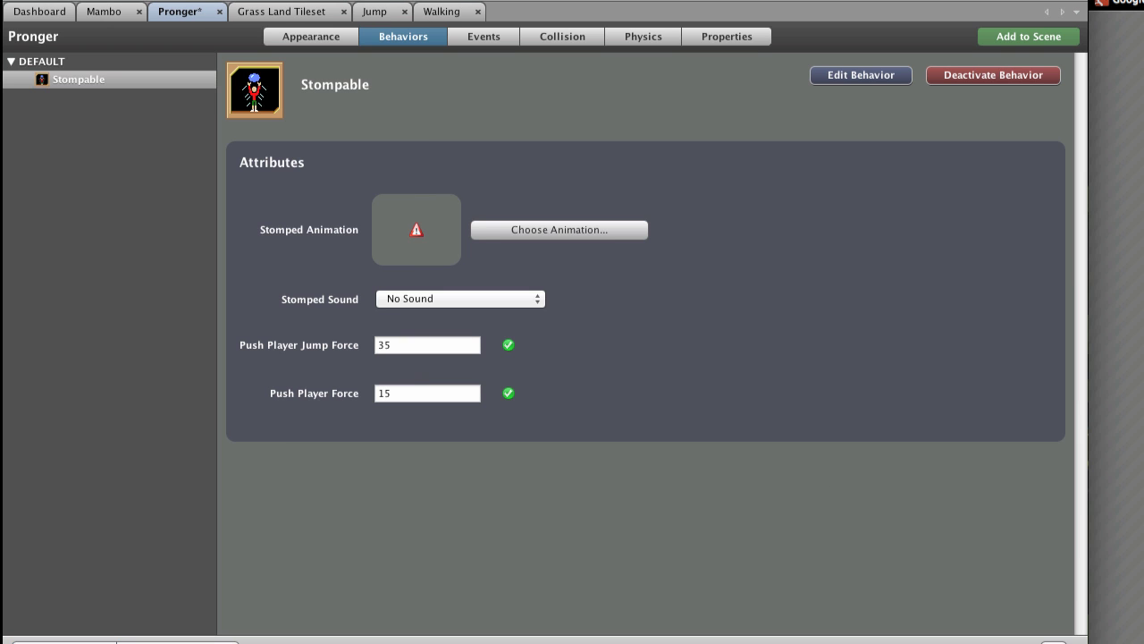
# Step: Assign hurt-l as the Stompable behavior's Stomped Animation and set its Stomped Sound to Stomp
pyautogui.click(585, 228)
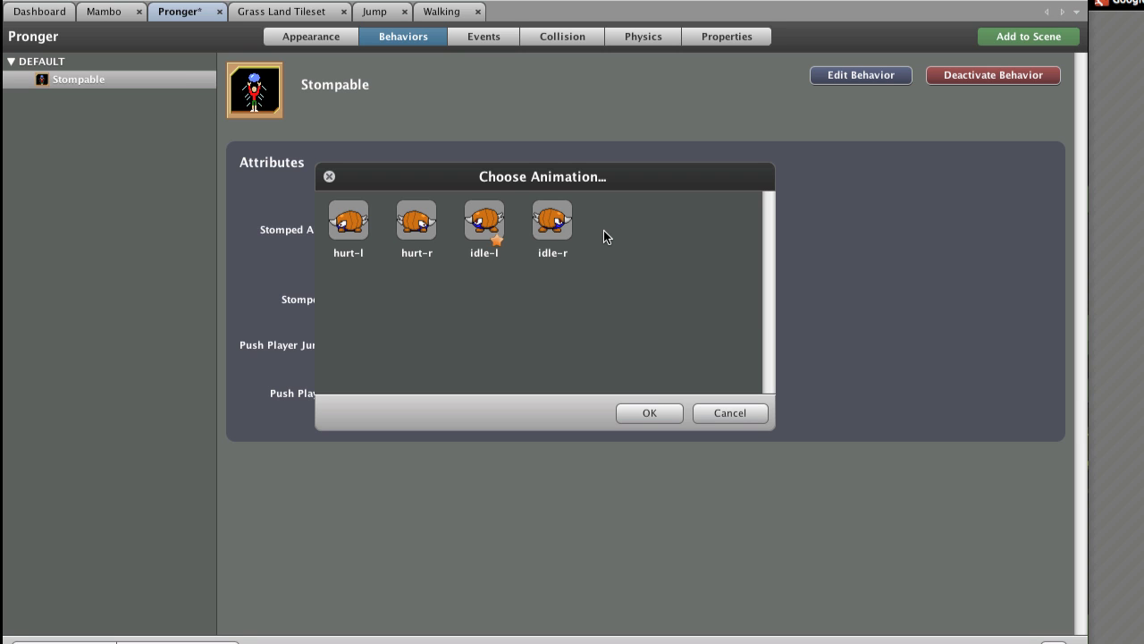
pyautogui.click(345, 224)
pyautogui.click(666, 414)
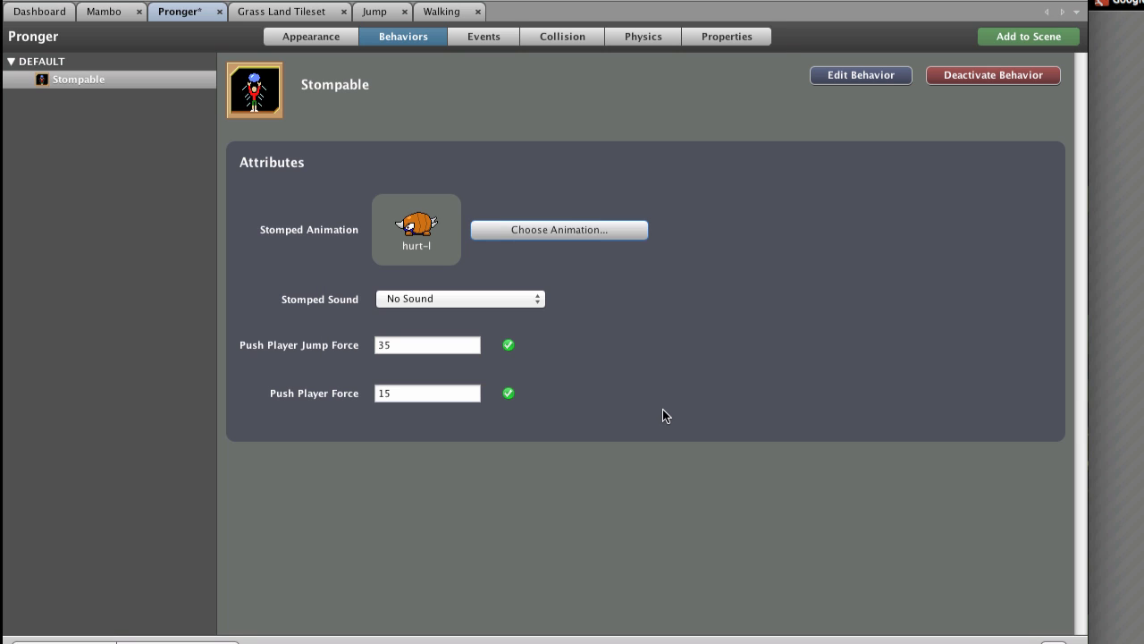
pyautogui.click(524, 305)
pyautogui.click(504, 314)
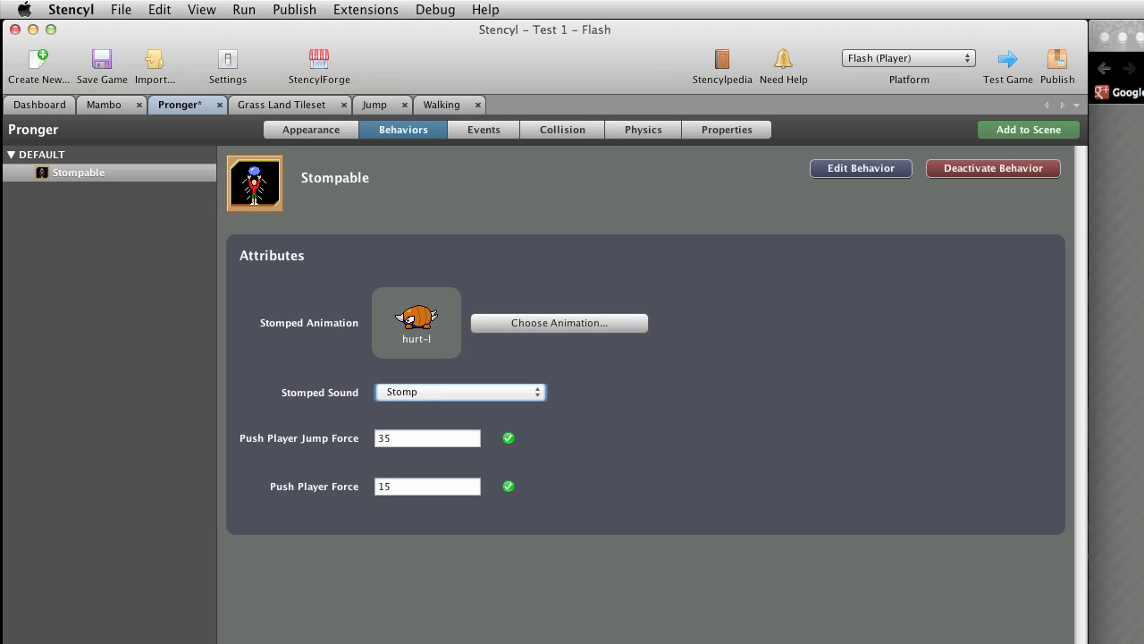
# Step: Open the Stompable behavior's code and inspect its Created event, including the text options for the BeingStomped actor value
pyautogui.click(850, 170)
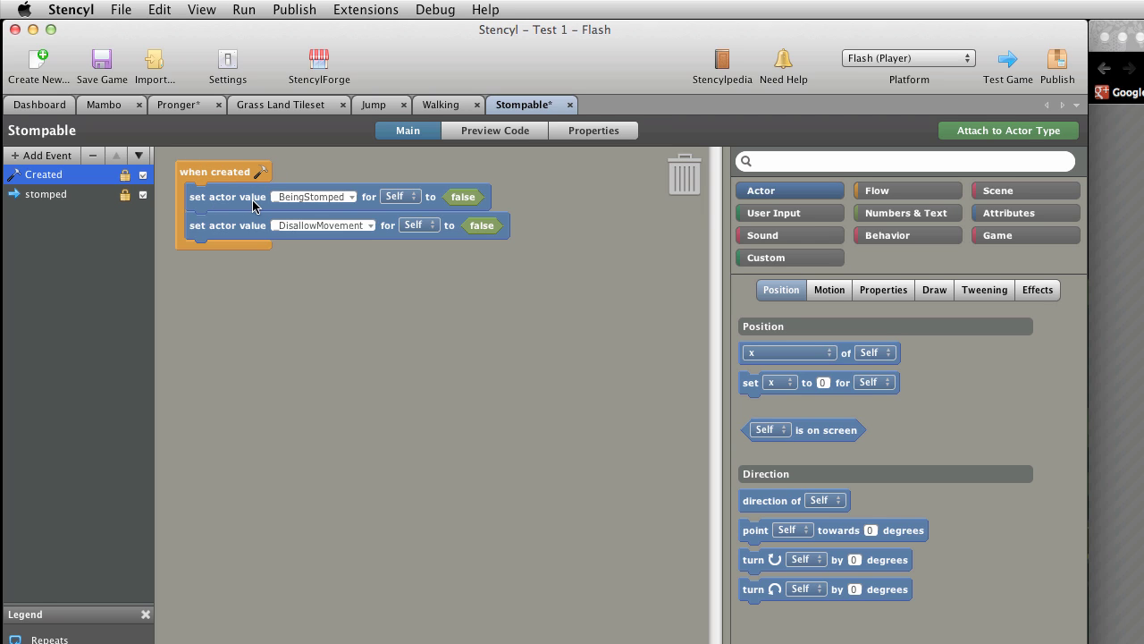
pyautogui.click(352, 198)
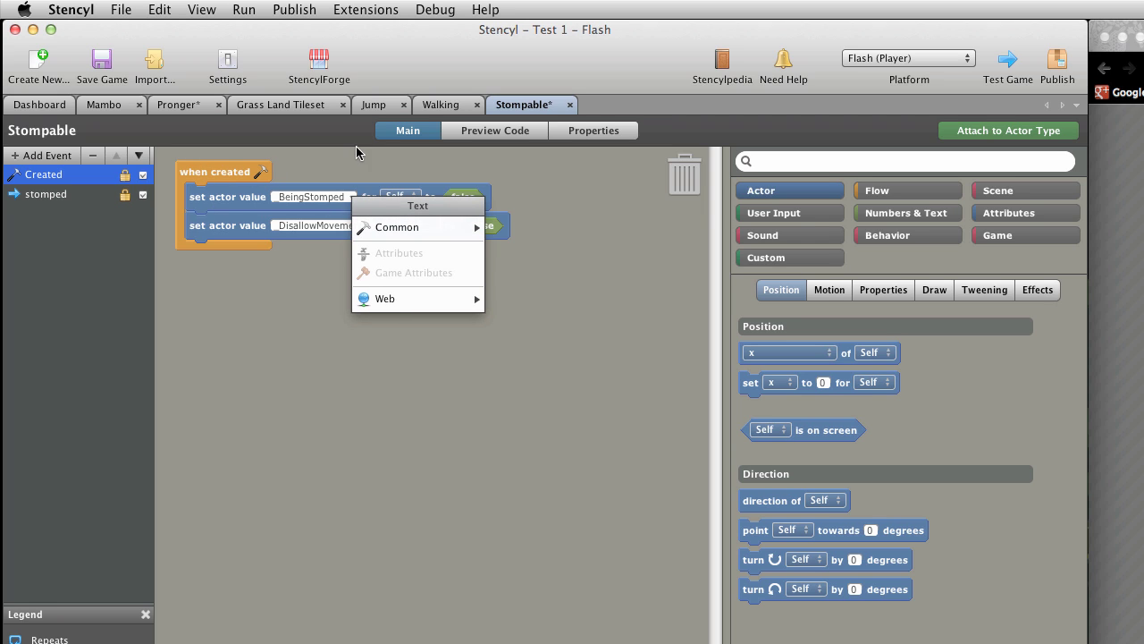
pyautogui.click(346, 197)
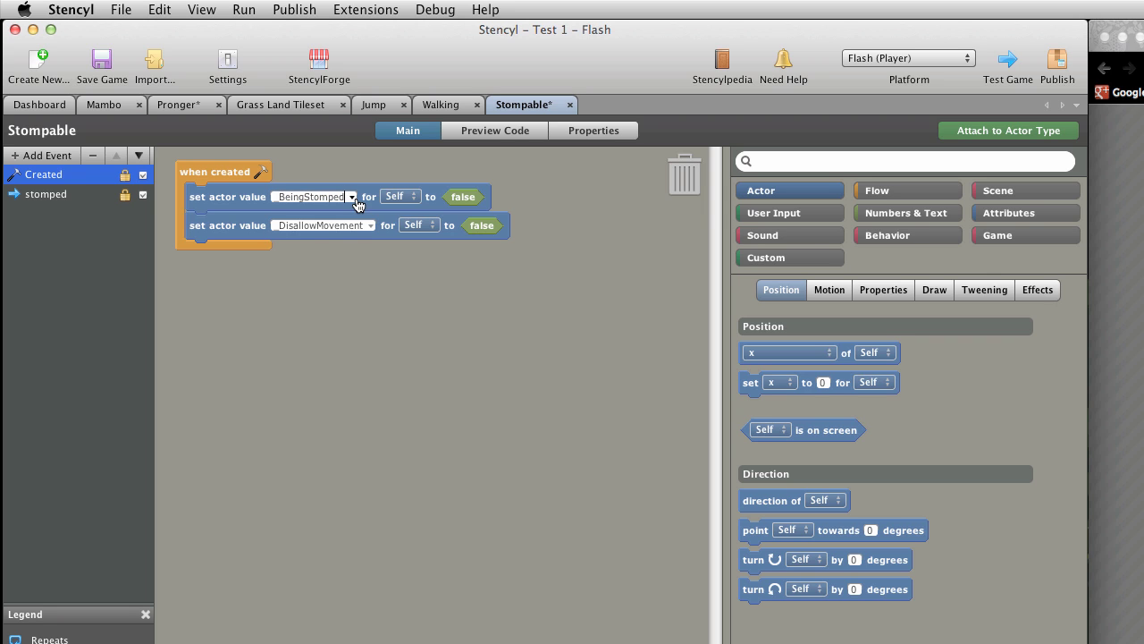
pyautogui.click(353, 199)
pyautogui.moveTo(390, 230)
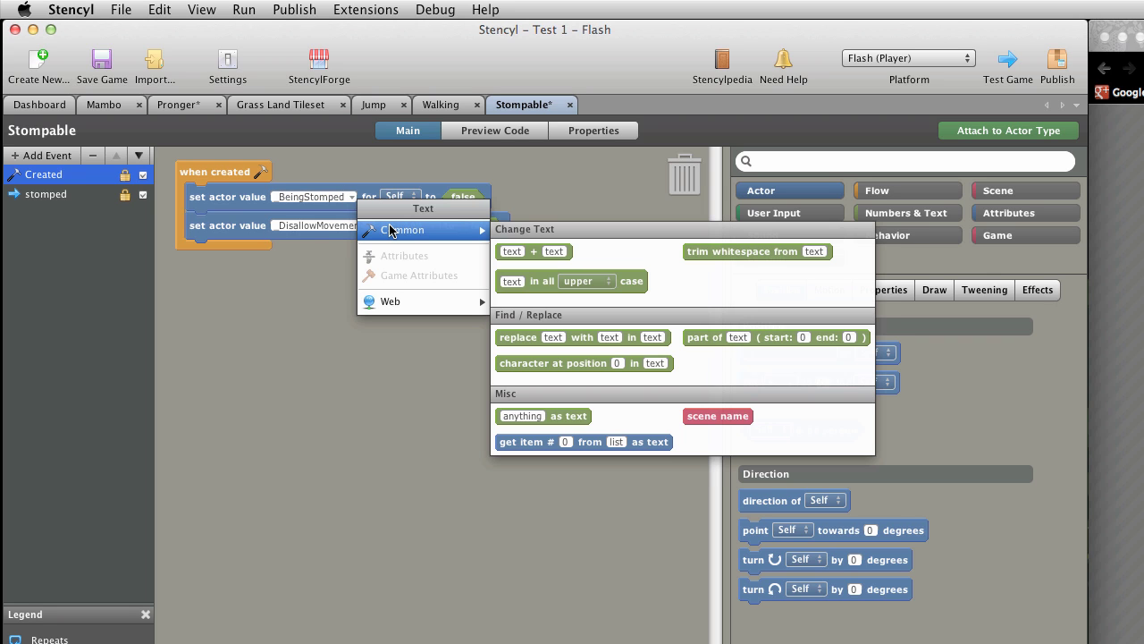
pyautogui.click(514, 188)
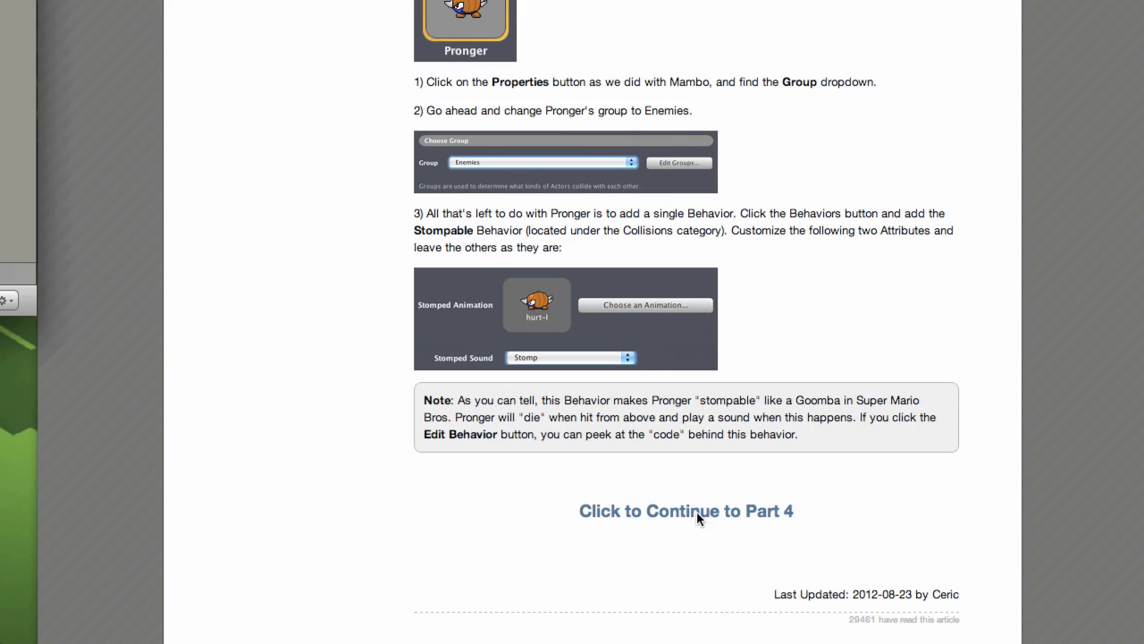
# Step: Continue the Crash Course guide in the browser to Part 4, then start a new scene in Stencyl named The Place
pyautogui.click(699, 518)
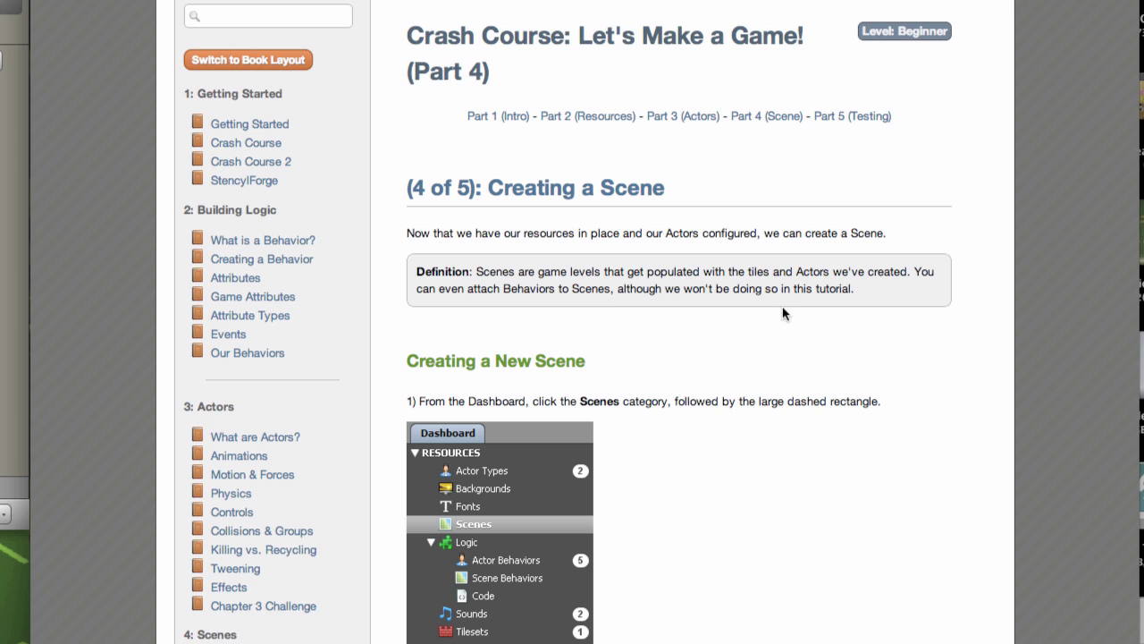
pyautogui.scroll(-3, 724, 329)
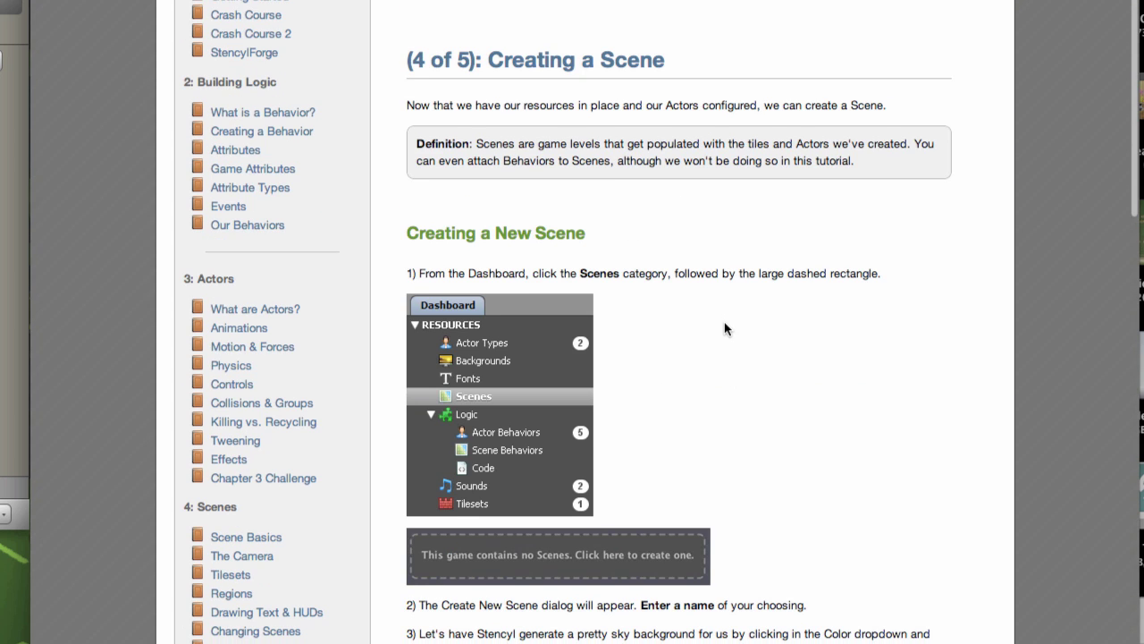
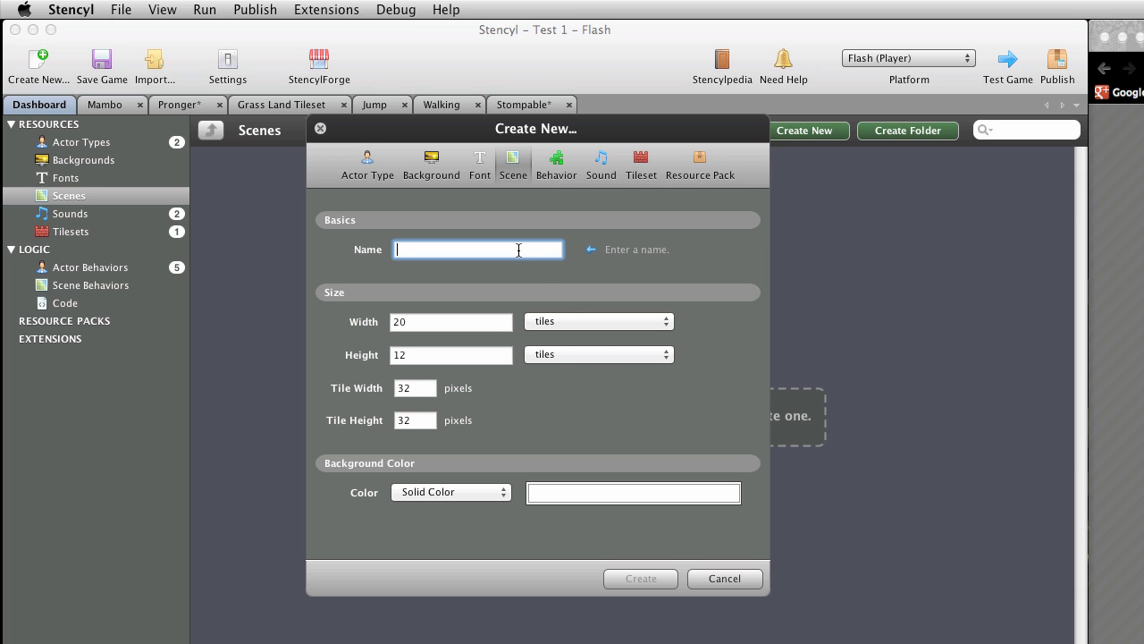
pyautogui.write('The Place')
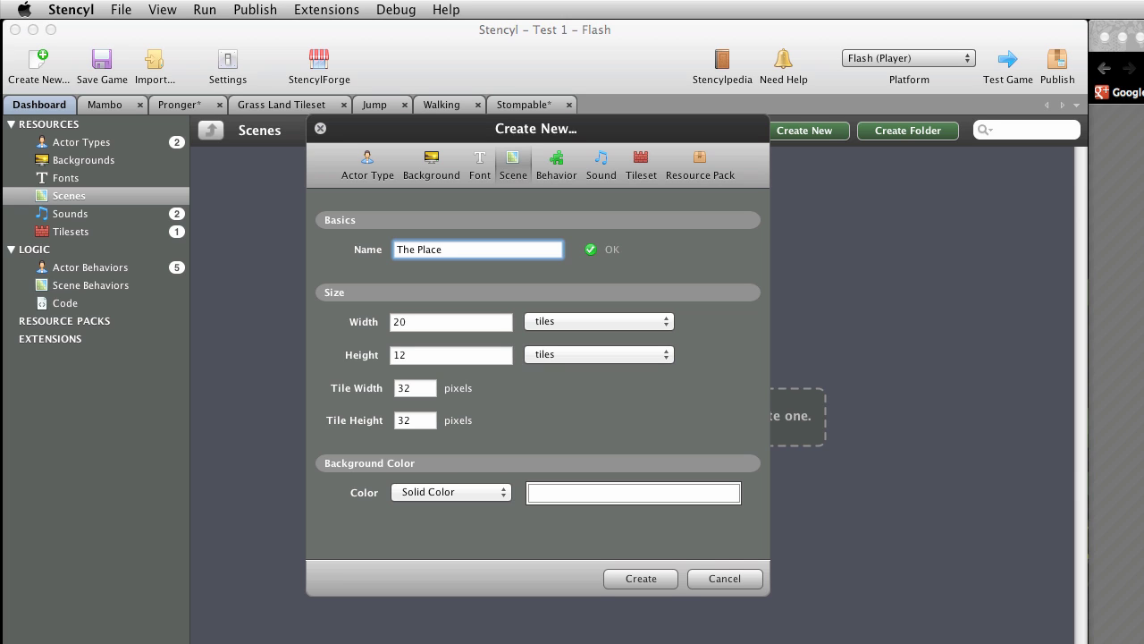
# Step: Give the new scene a Vertical Gradient background running from medium blue to pale cyan
pyautogui.click(482, 492)
pyautogui.click(474, 521)
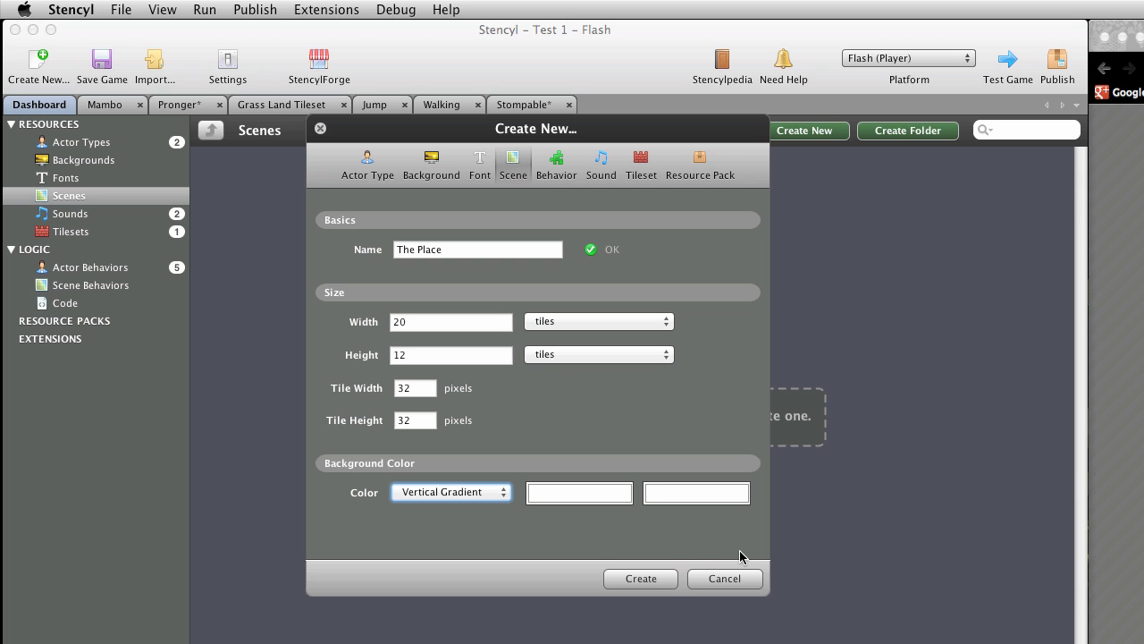
pyautogui.click(602, 500)
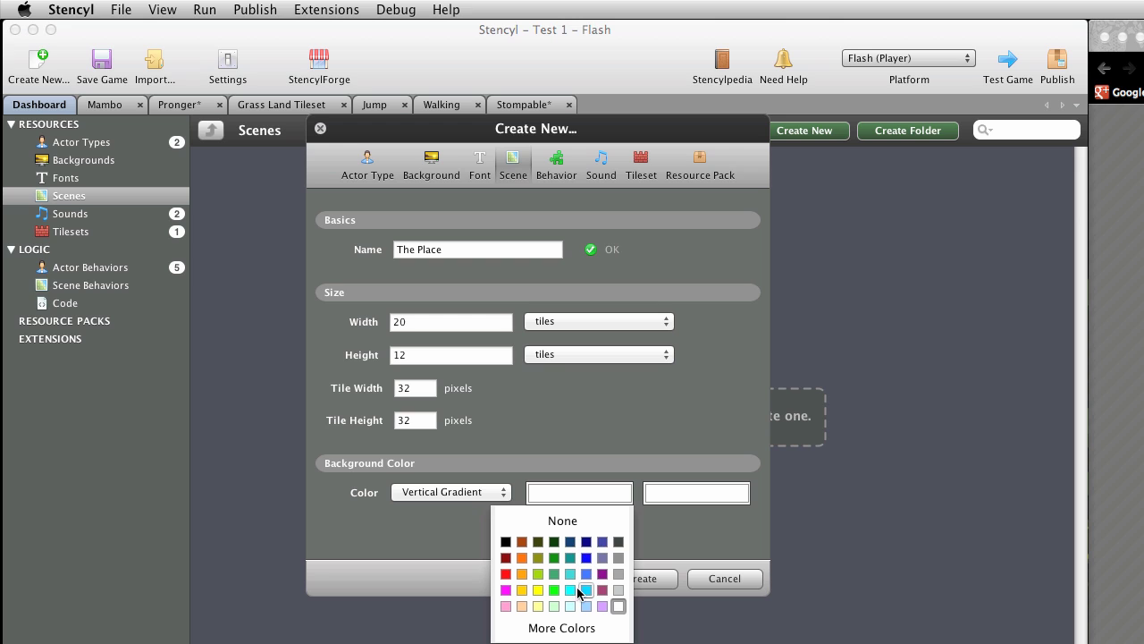
pyautogui.click(586, 573)
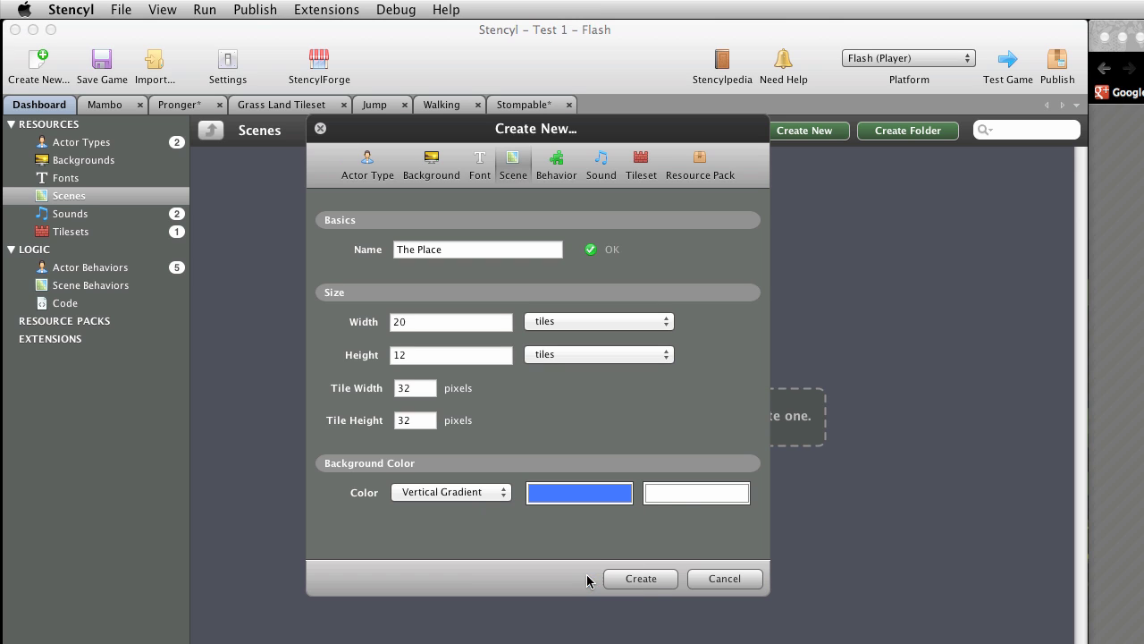
pyautogui.click(684, 494)
pyautogui.click(687, 607)
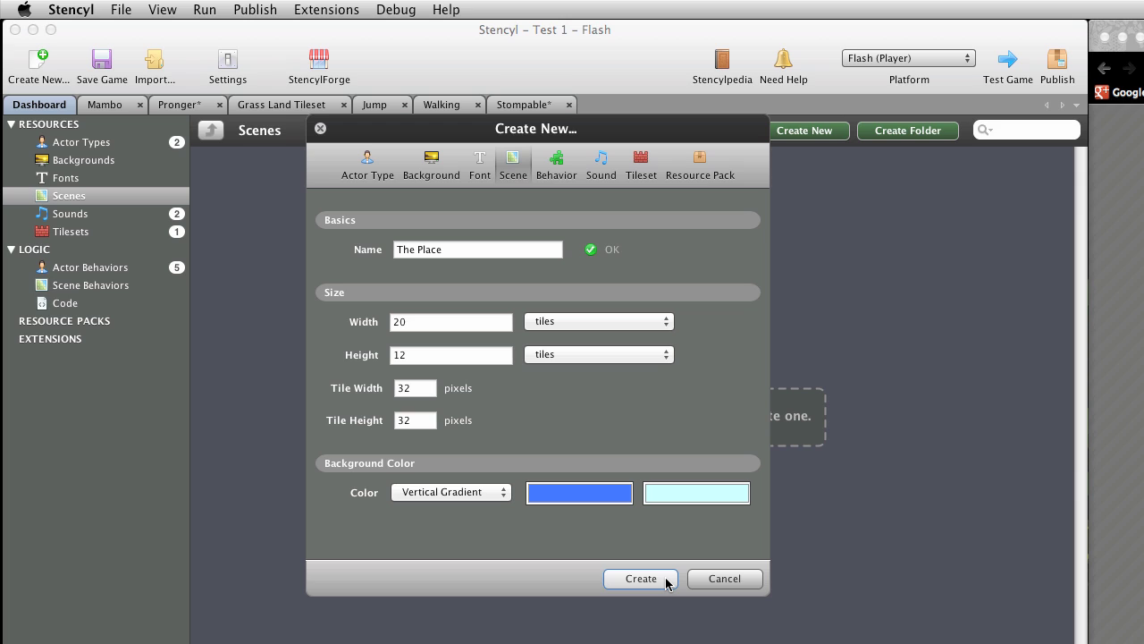
# Step: Set the scene's height to 13 tiles and create the scene
pyautogui.doubleClick(420, 354)
pyautogui.write('13')
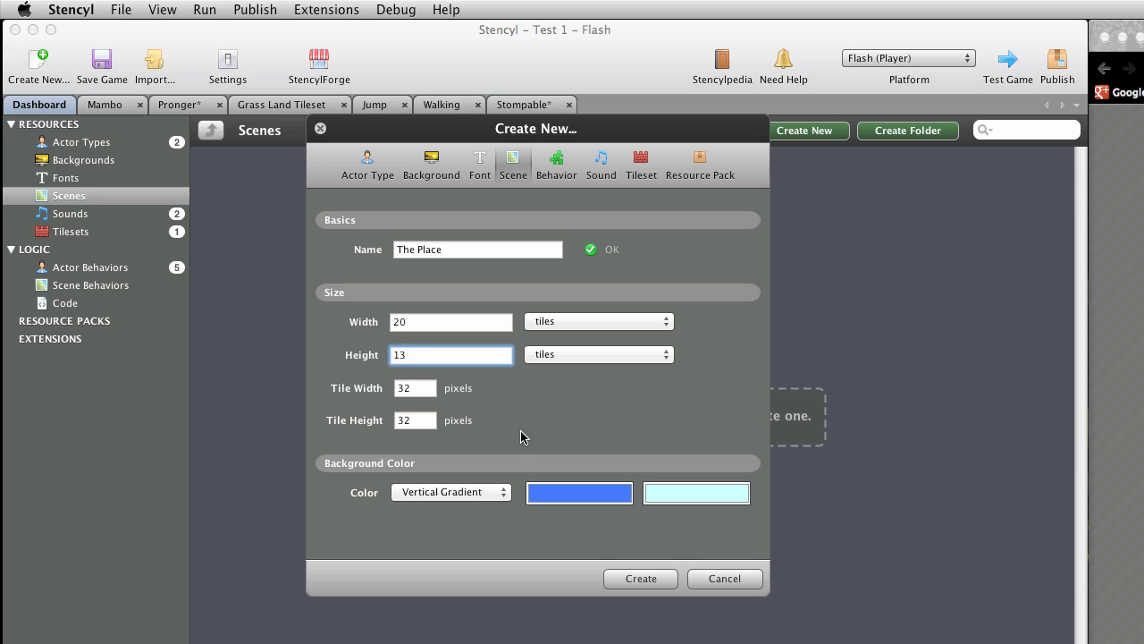
pyautogui.click(652, 579)
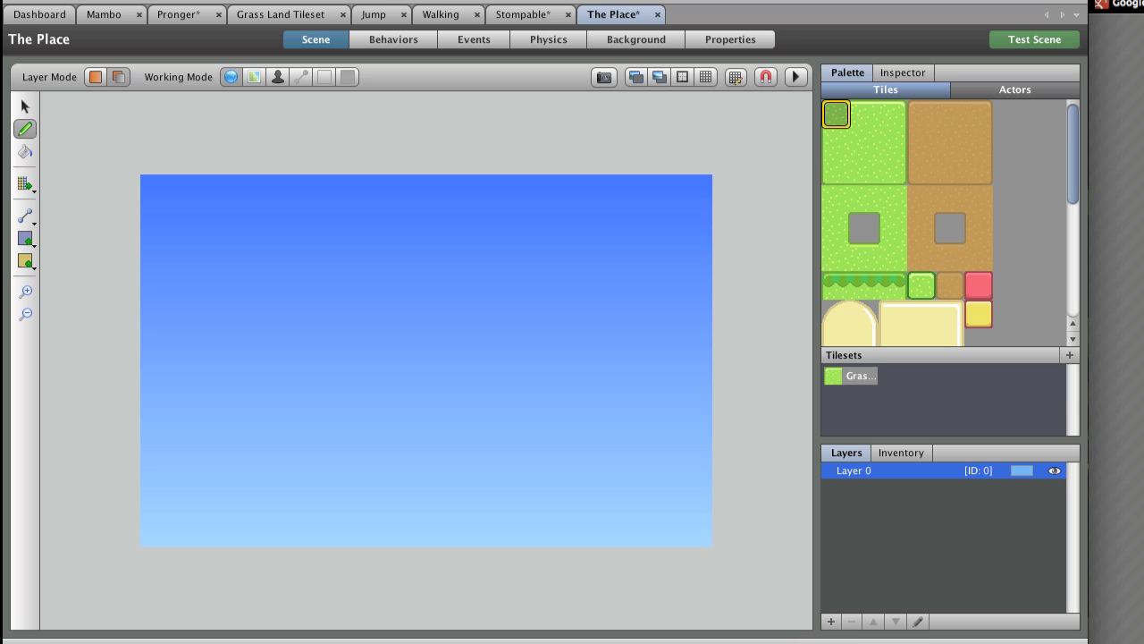
# Step: Lay a row of grass ground along the scene's bottom edge, using the left corner, top middle and right corner tiles
pyautogui.click(836, 116)
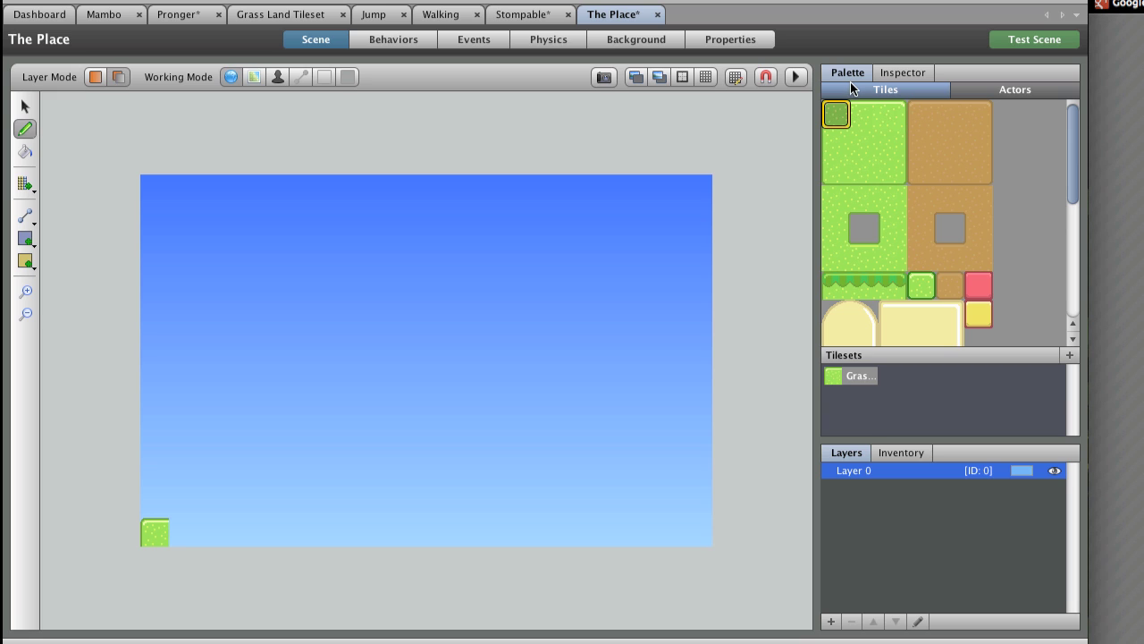
pyautogui.click(861, 113)
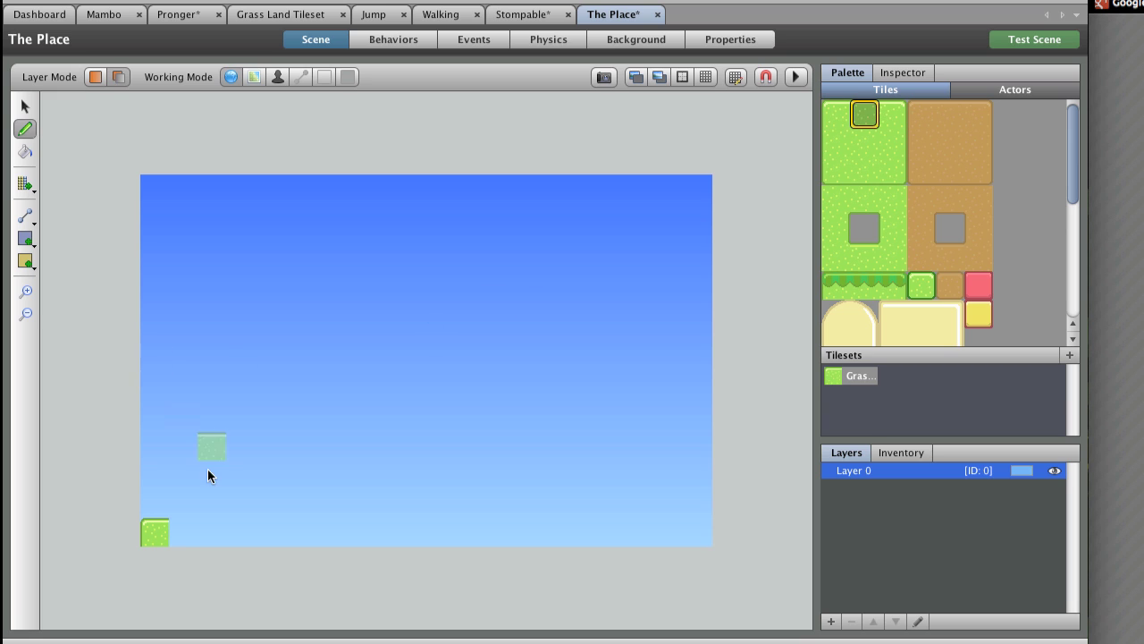
pyautogui.moveTo(195, 525)
pyautogui.mouseDown()
pyautogui.moveTo(186, 524)
pyautogui.moveTo(522, 536)
pyautogui.mouseUp()
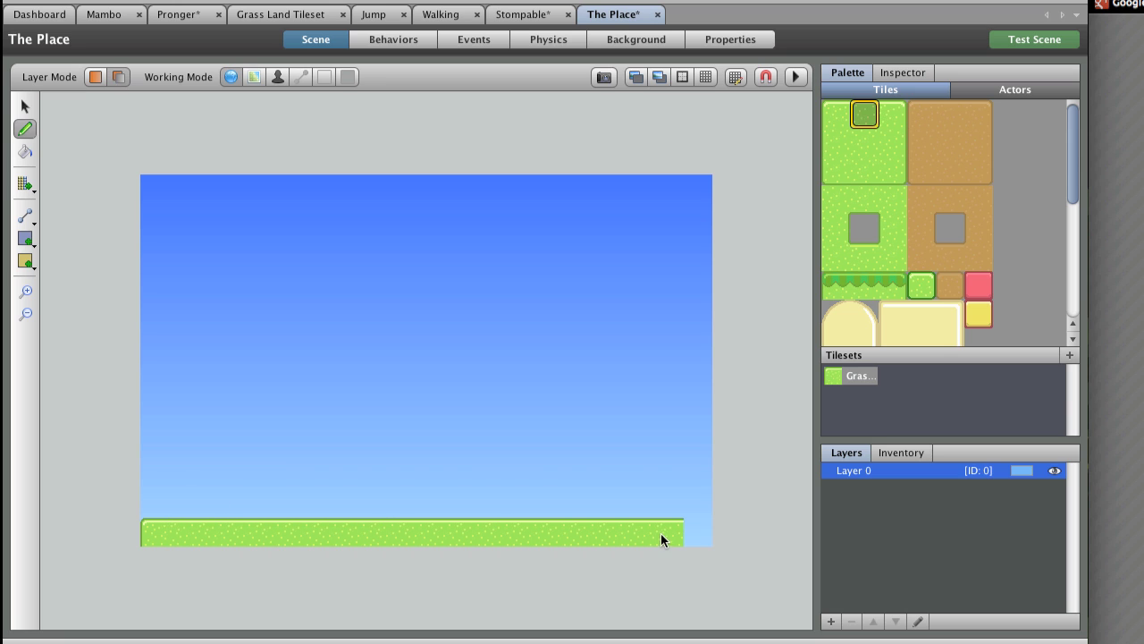
pyautogui.click(897, 122)
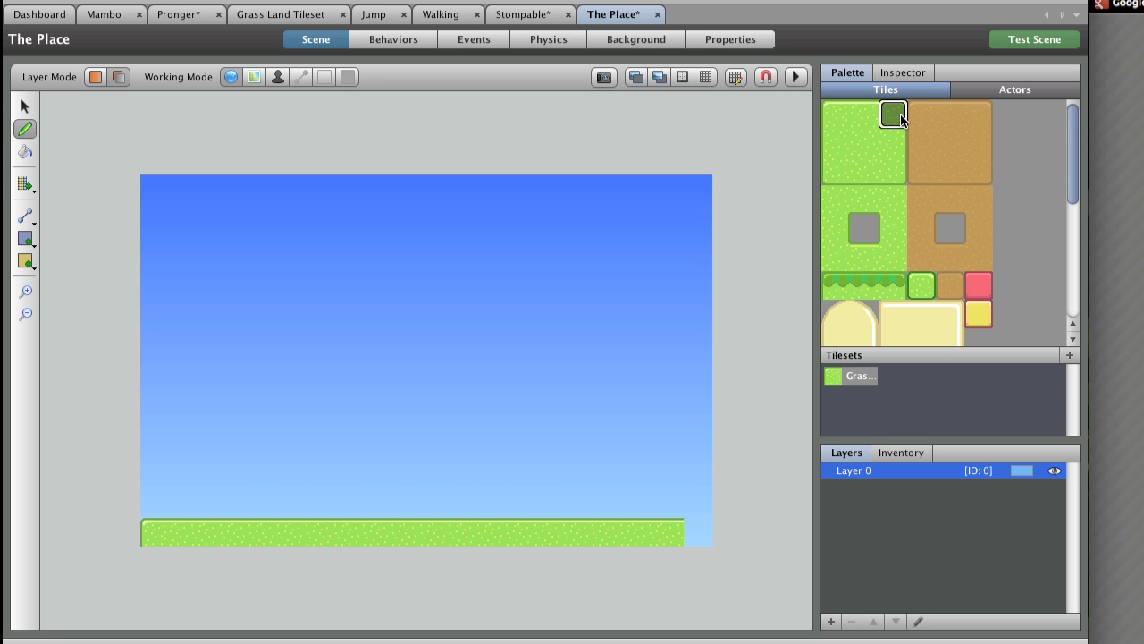
pyautogui.click(693, 533)
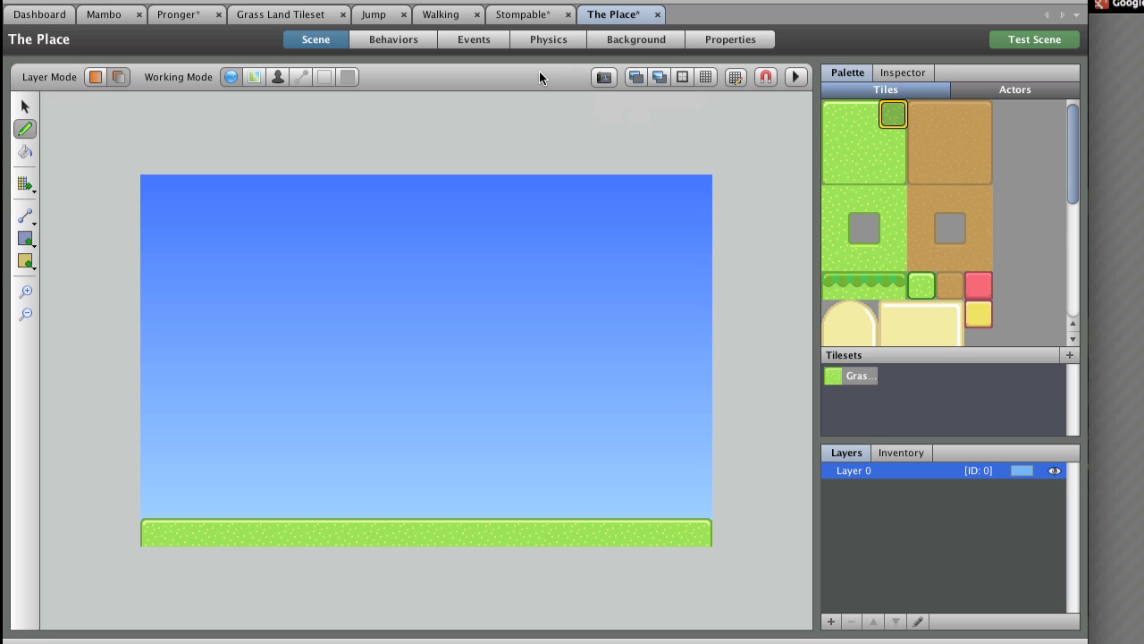
# Step: Following the guide's Placing Actors section, place one Mambo near the ground's left end and three evenly spaced Prongers to its right
pyautogui.click(1003, 89)
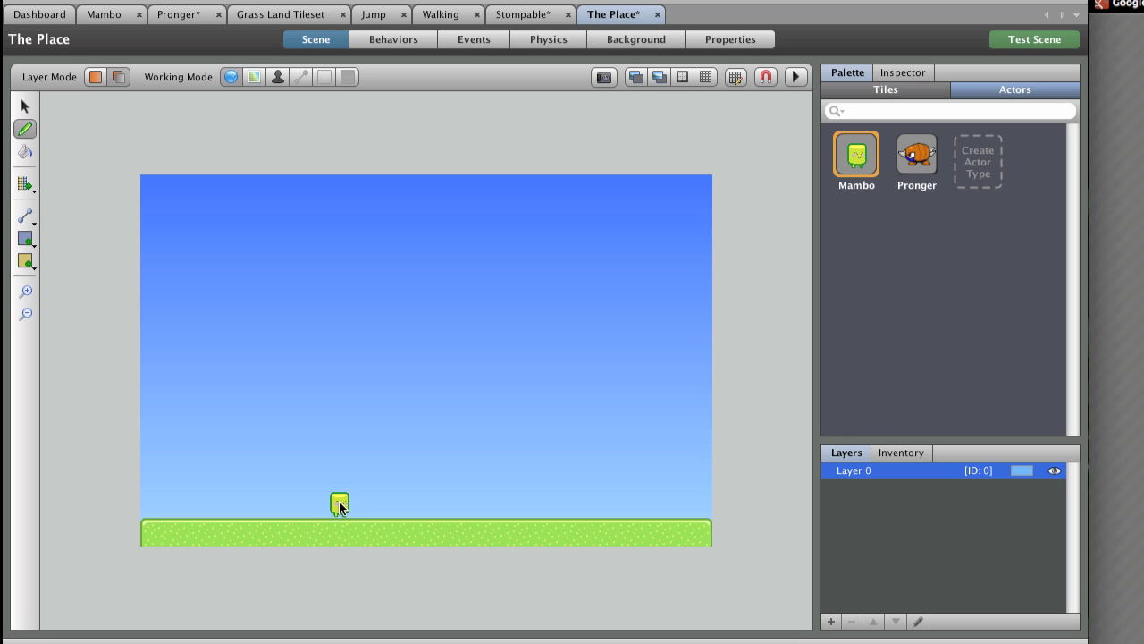
pyautogui.click(207, 504)
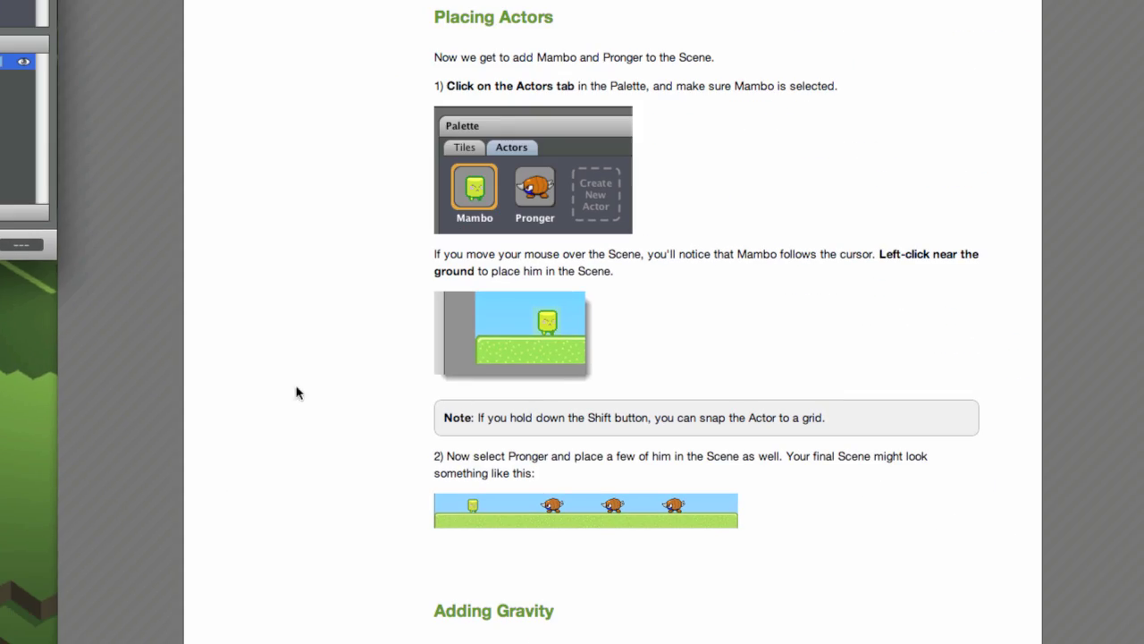
pyautogui.scroll(-3, 416, 399)
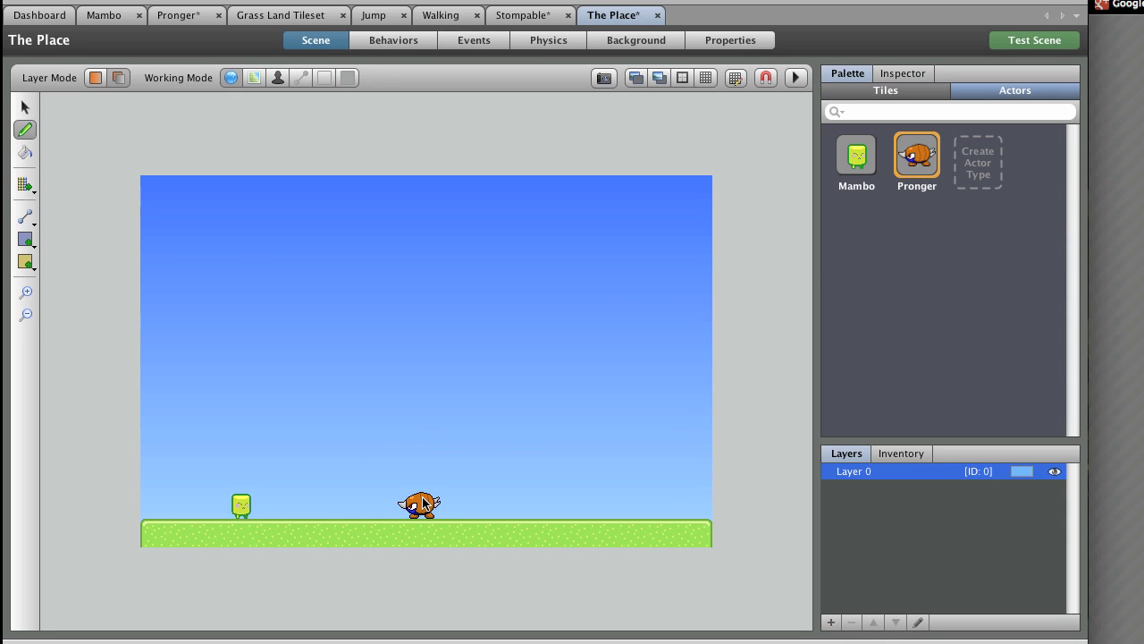
pyautogui.click(365, 502)
pyautogui.click(480, 502)
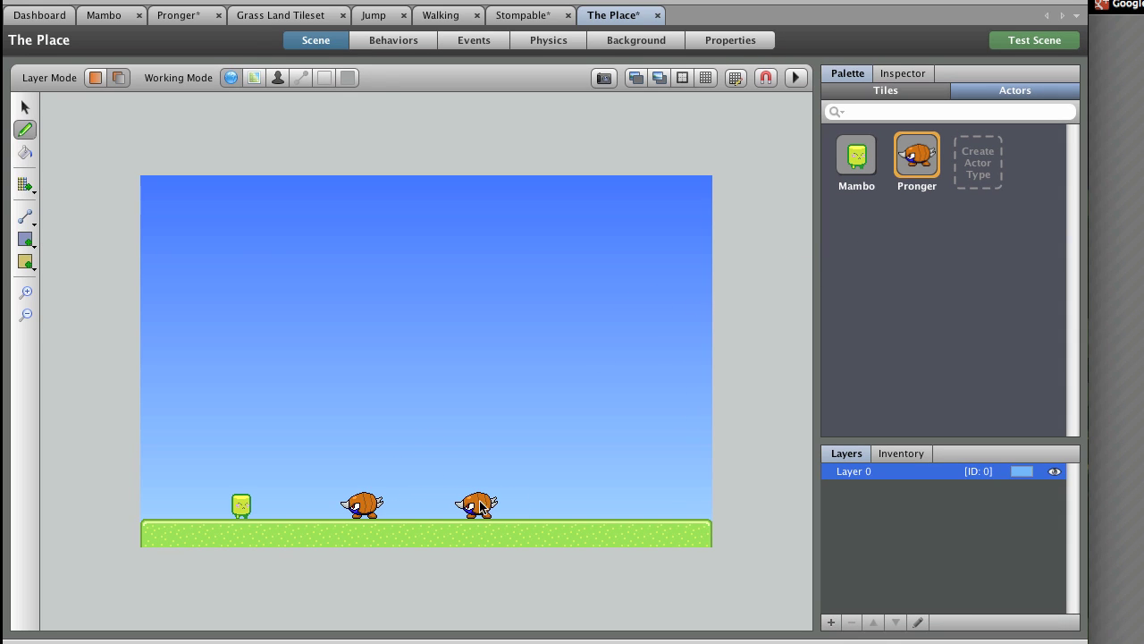
pyautogui.click(594, 503)
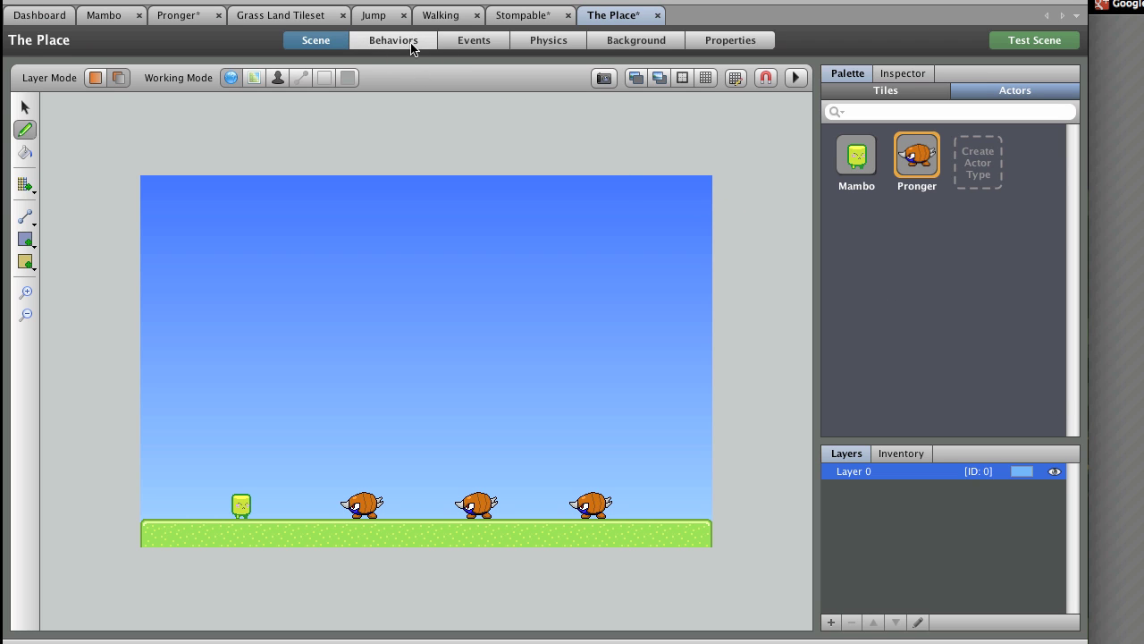
# Step: Set the scene's vertical gravity to 85, directed down
pyautogui.click(540, 42)
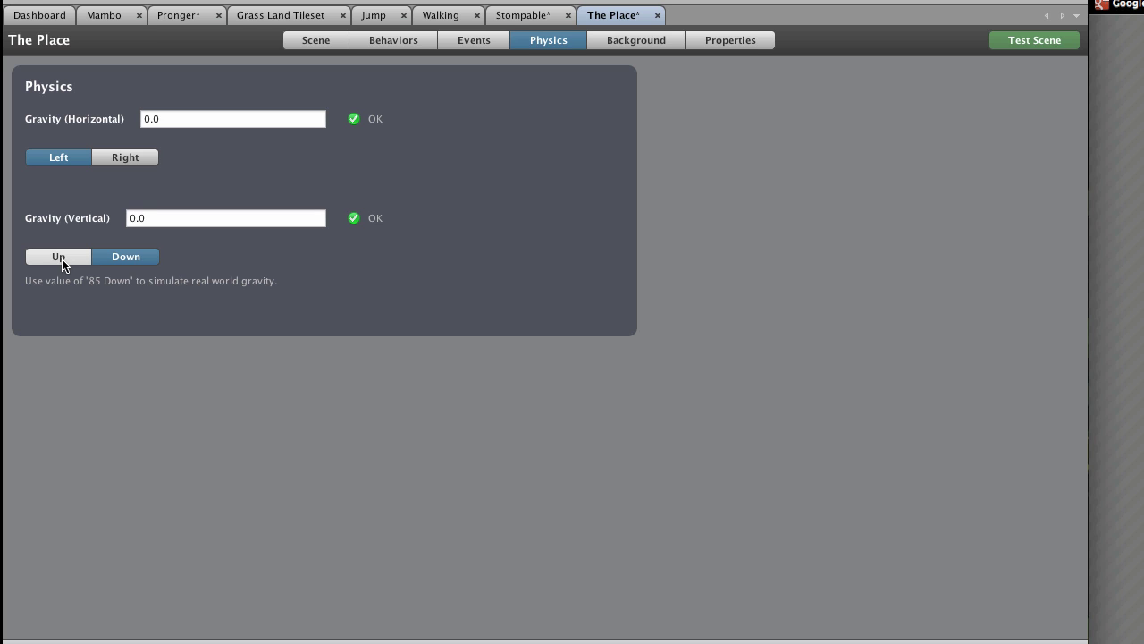
pyautogui.click(181, 220)
pyautogui.write('8')
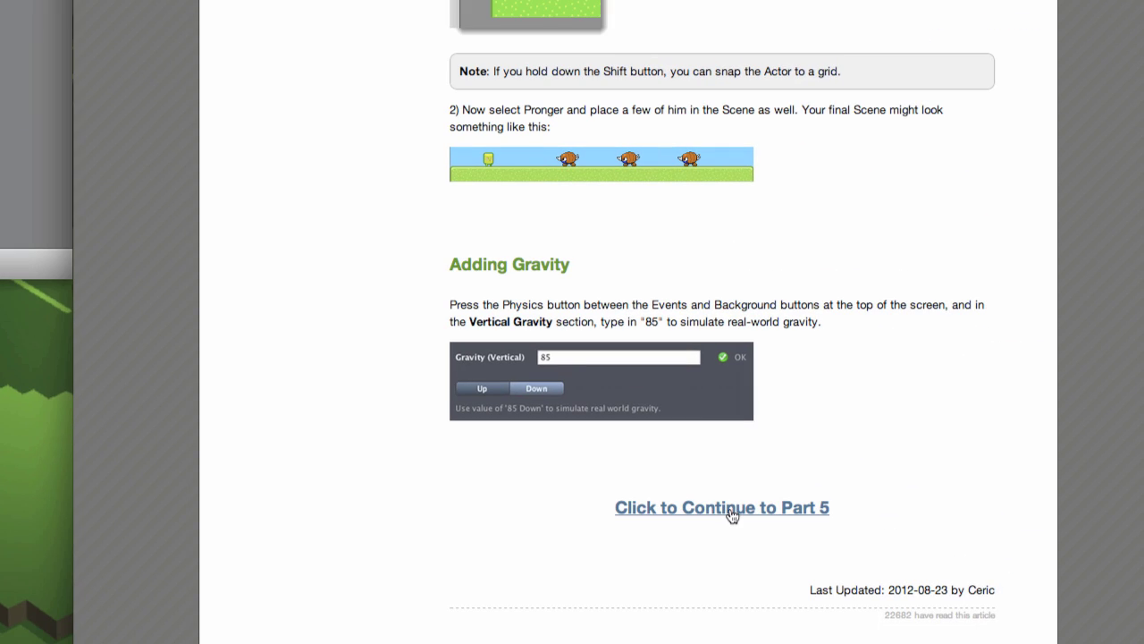
# Step: Continue the Crash Course guide in the browser to Part 5 on testing
pyautogui.click(730, 512)
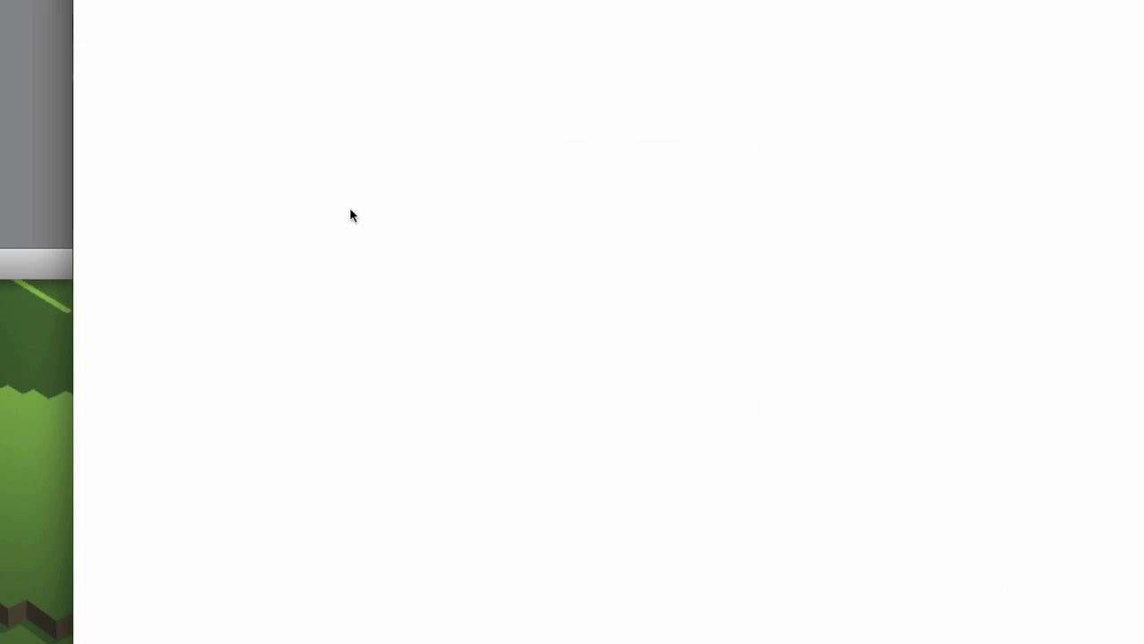
pyautogui.scroll(3, 345, 391)
pyautogui.scroll(1, 345, 391)
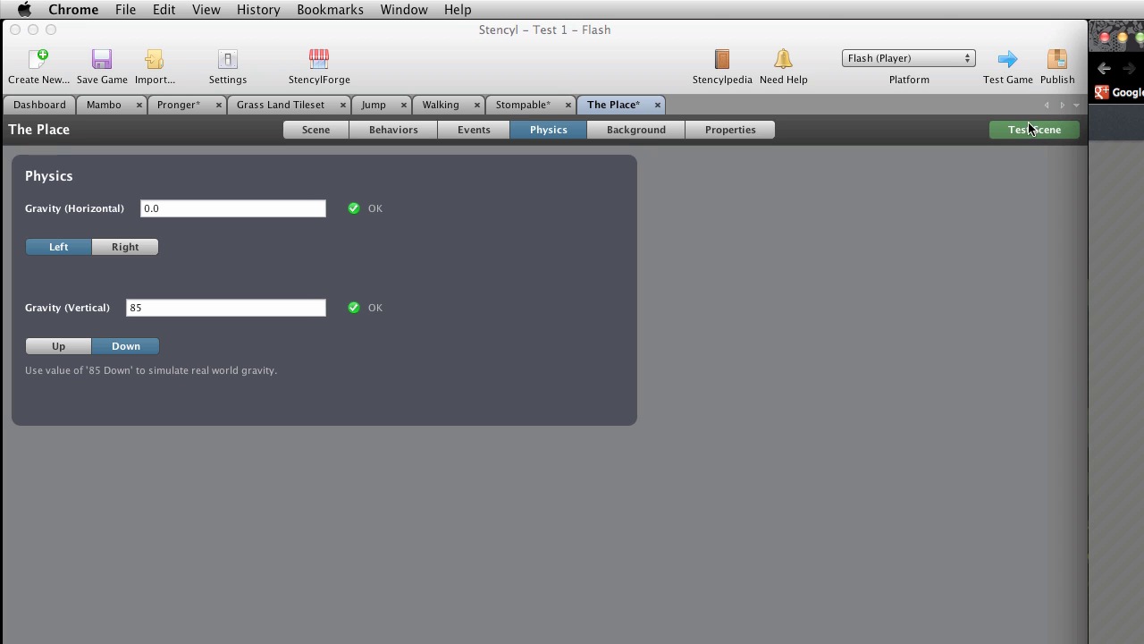
# Step: Test the game from Stencyl, walking Mambo in both directions and jumping onto the Prongers to try out stomping
pyautogui.click(1007, 63)
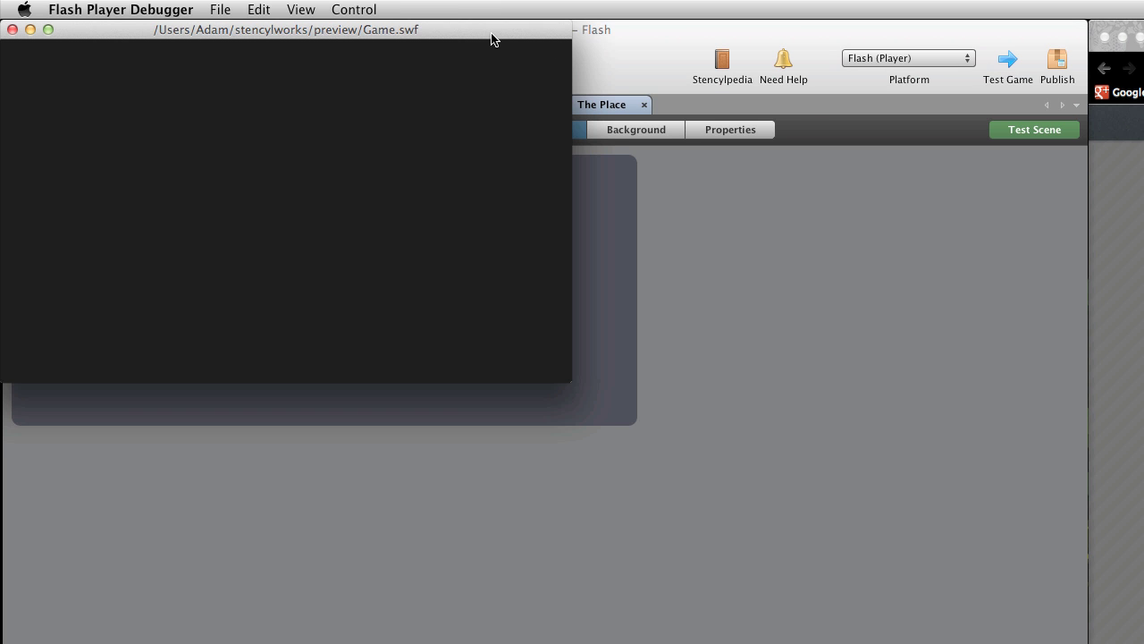
pyautogui.moveTo(490, 39); pyautogui.dragTo(858, 211)
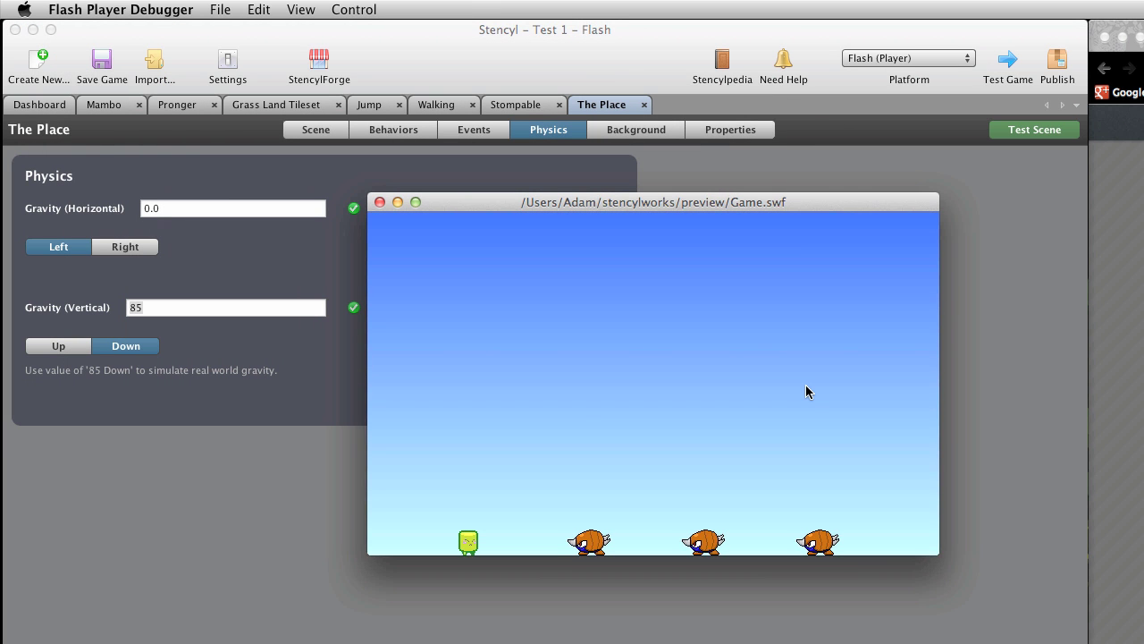
pyautogui.press('Right')
pyautogui.press('Left')
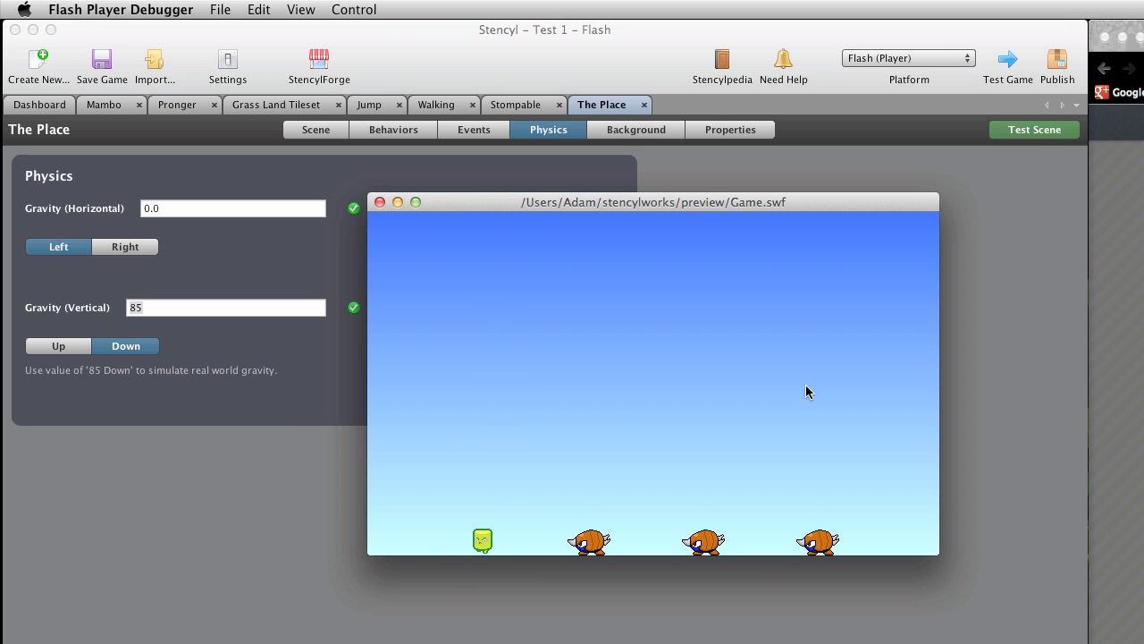
pyautogui.press('Right')
pyautogui.press('Up')
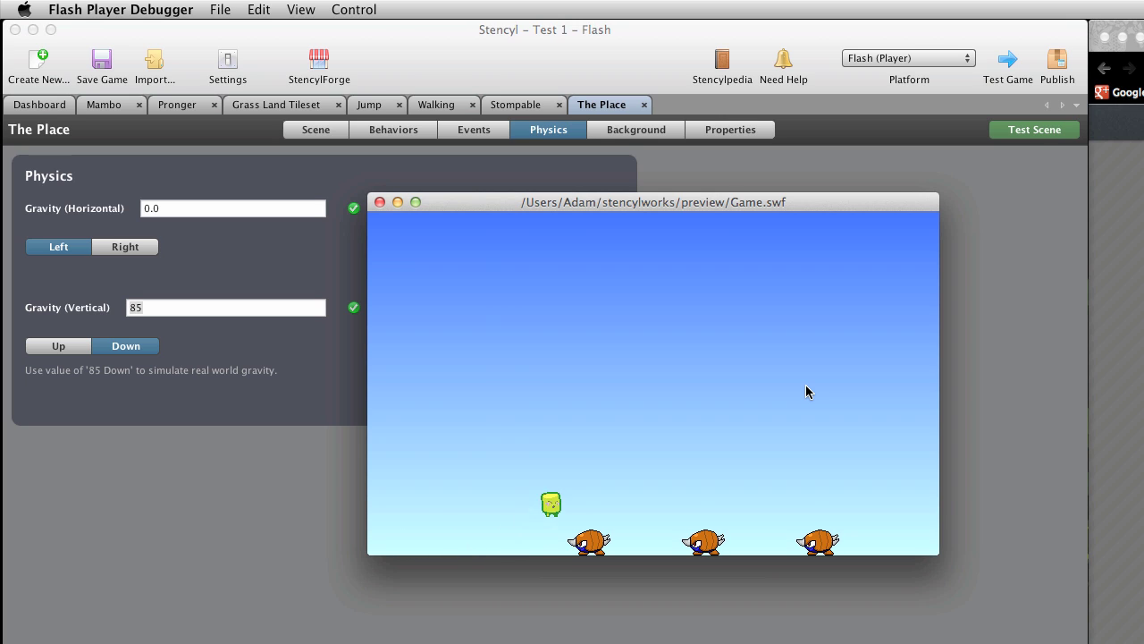
pyautogui.press('Right')
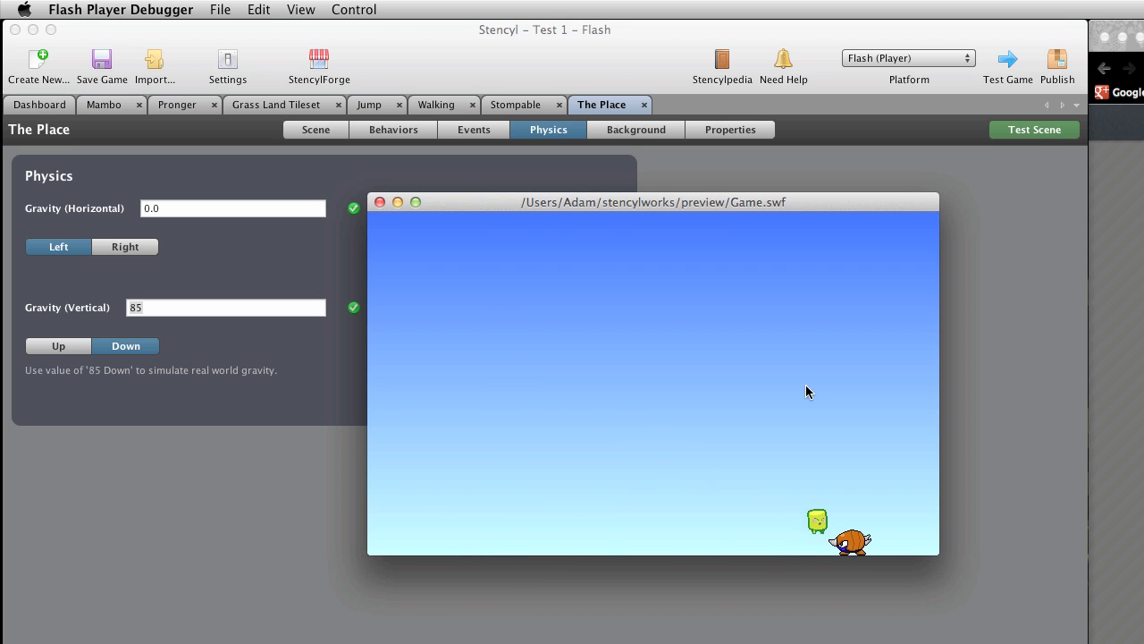
pyautogui.press('Left')
pyautogui.press('Up')
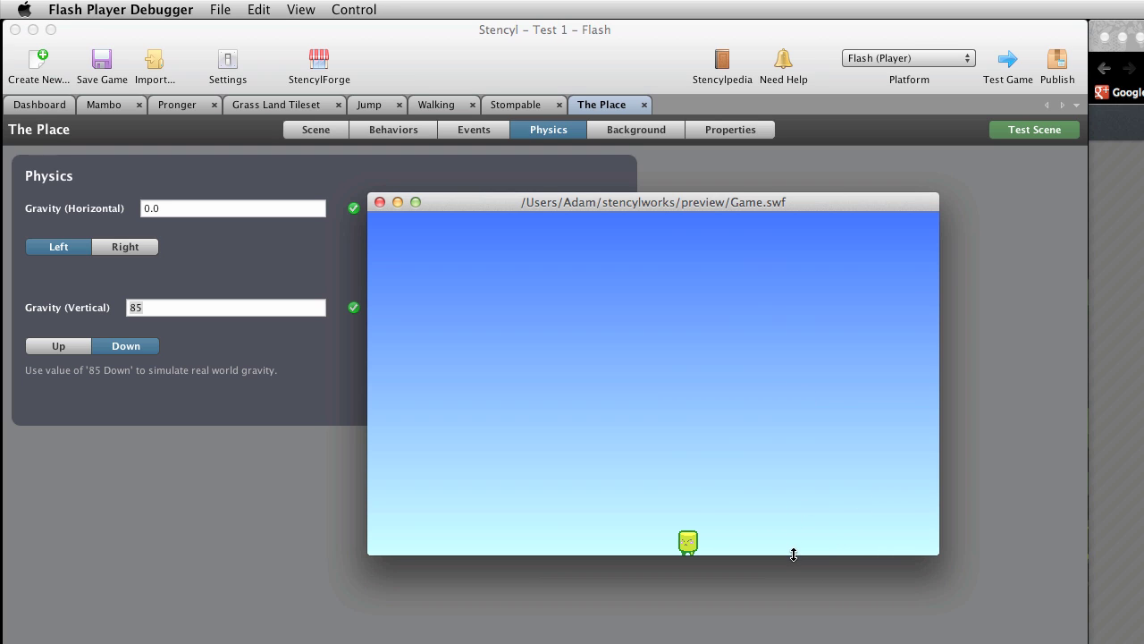
# Step: Make the game preview window taller and play on, walking and jumping Mambo onto the first Pronger
pyautogui.moveTo(794, 554); pyautogui.dragTo(789, 606)
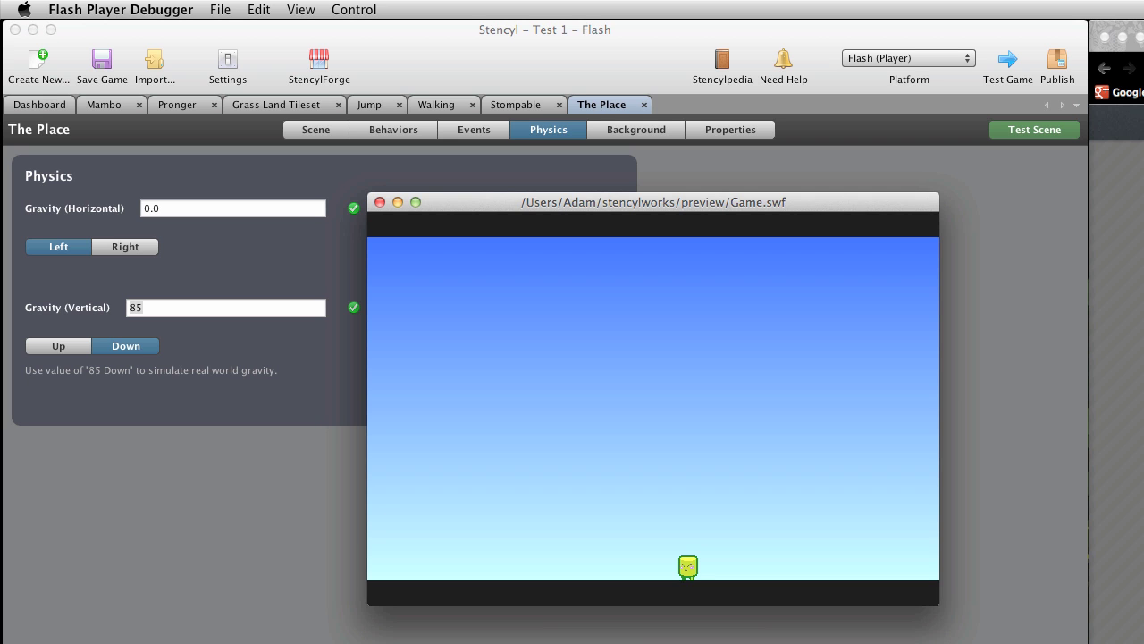
pyautogui.press('Right')
pyautogui.press('Up')
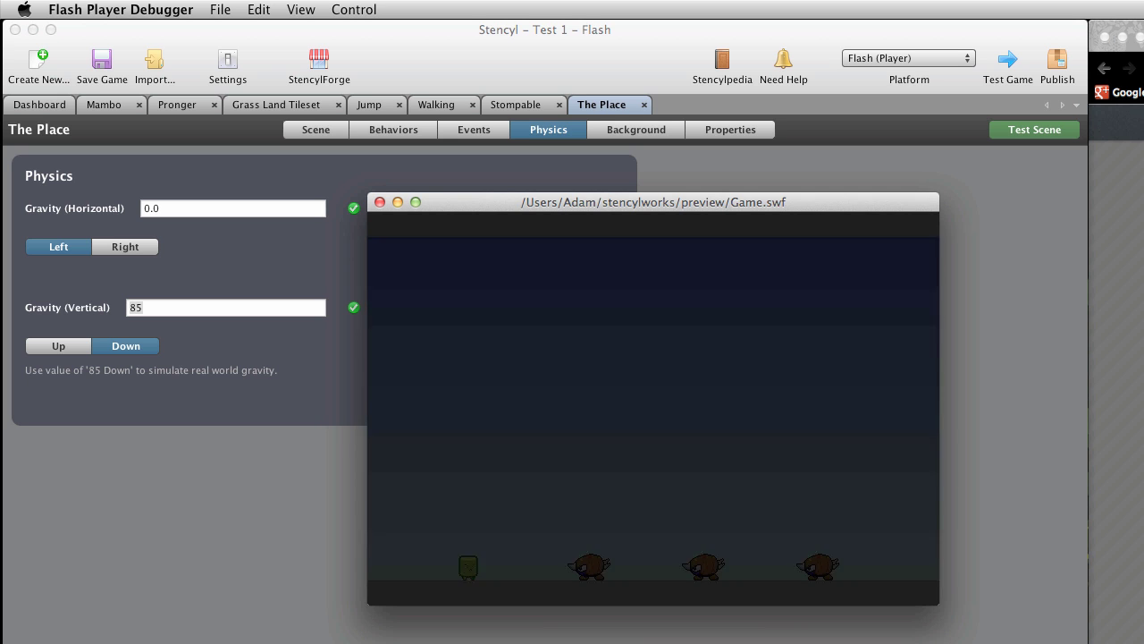
pyautogui.press('Right')
pyautogui.press('Up')
pyautogui.press('Left')
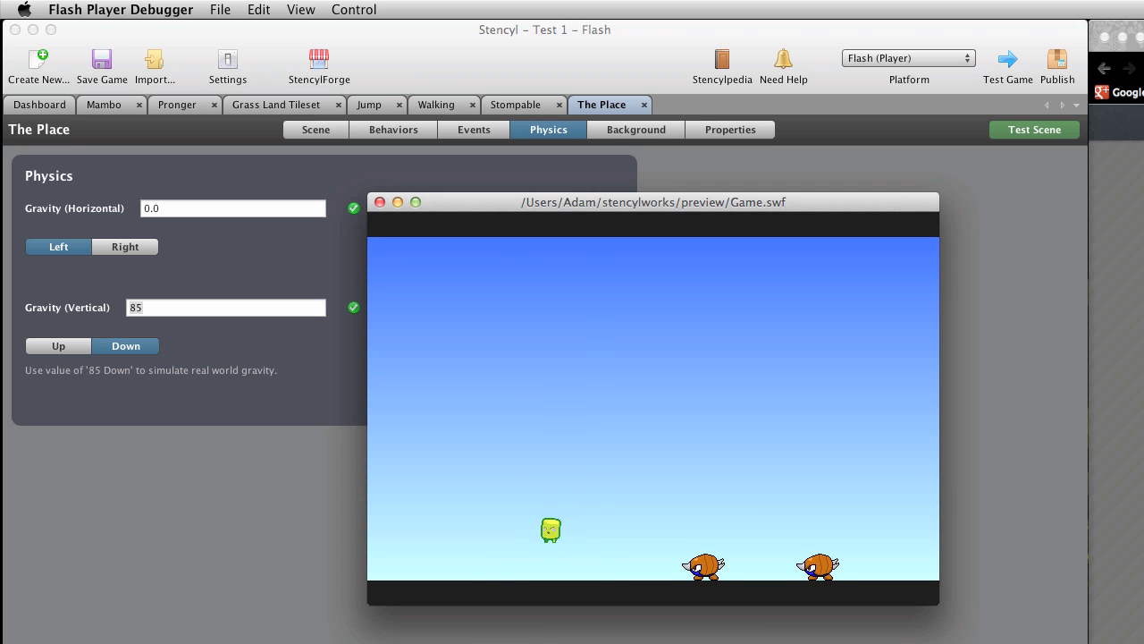
# Step: Test stomping the two remaining Prongers with Mambo, and close the game preview
pyautogui.press('Right')
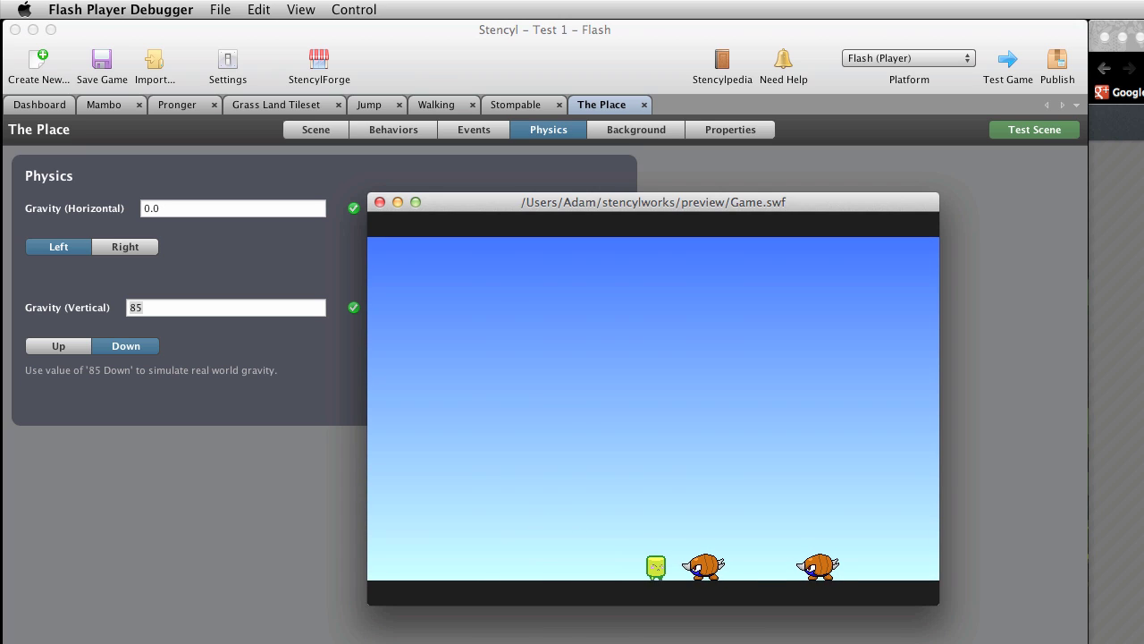
pyautogui.press('Left')
pyautogui.press('Right')
pyautogui.press('Up')
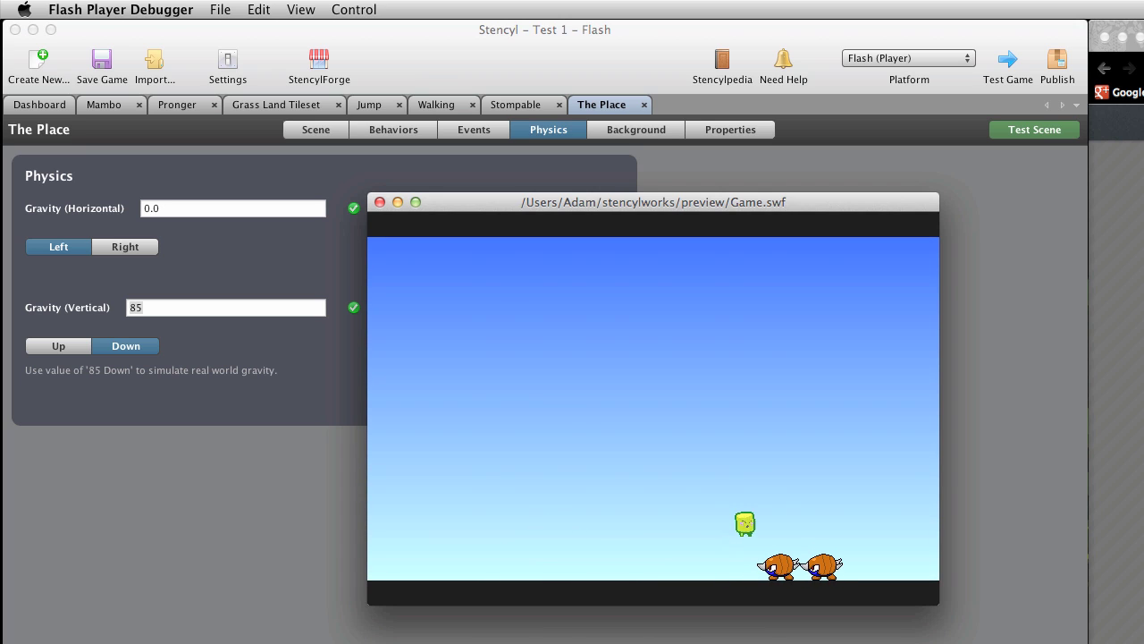
pyautogui.press('Left')
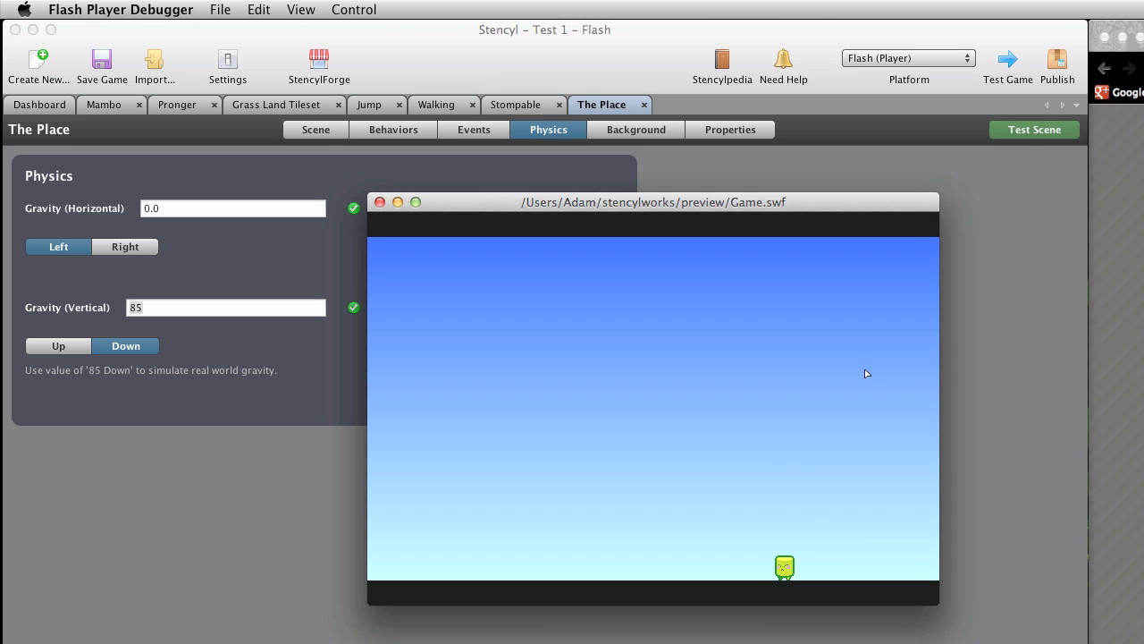
pyautogui.click(379, 203)
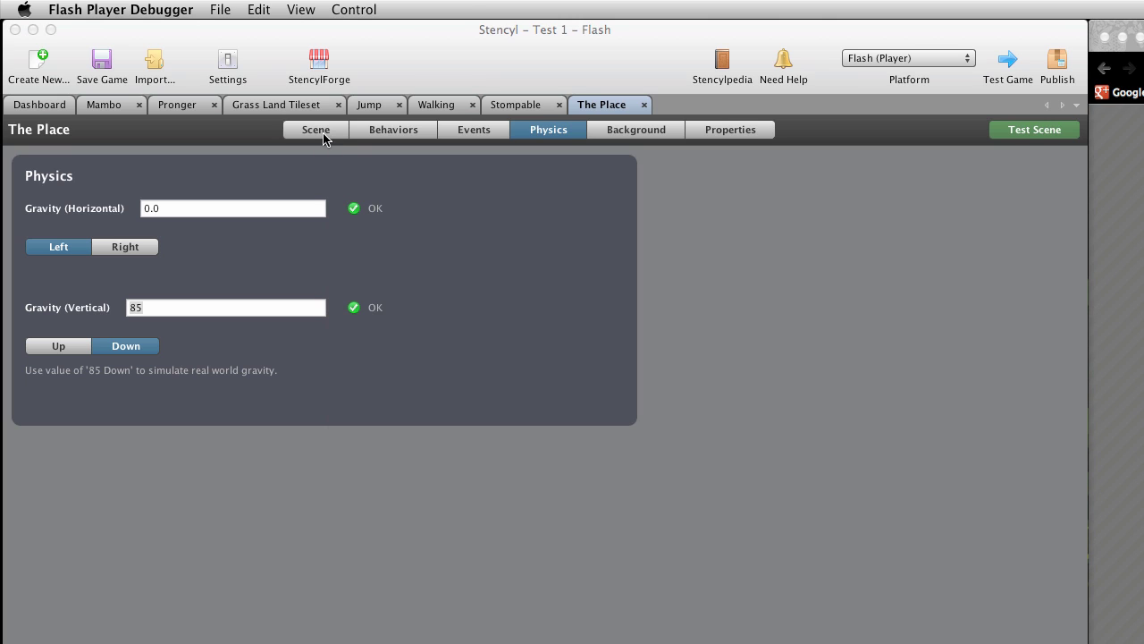
# Step: Set The Place scene's height to 12 tiles, and recheck the size in the scene properties
pyautogui.click(324, 134)
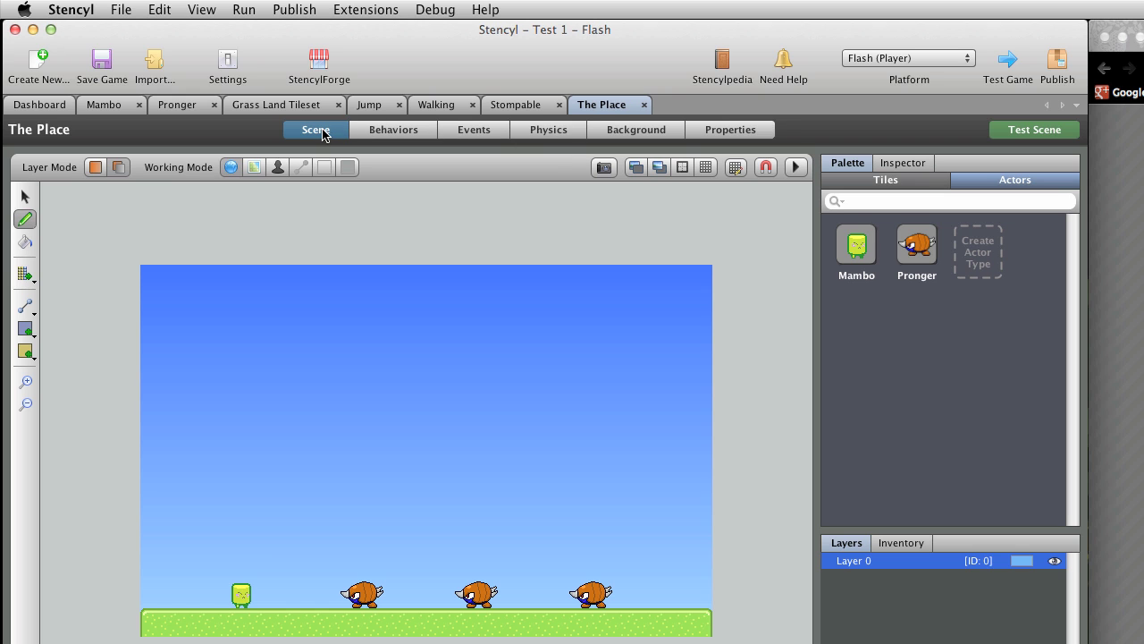
pyautogui.click(731, 128)
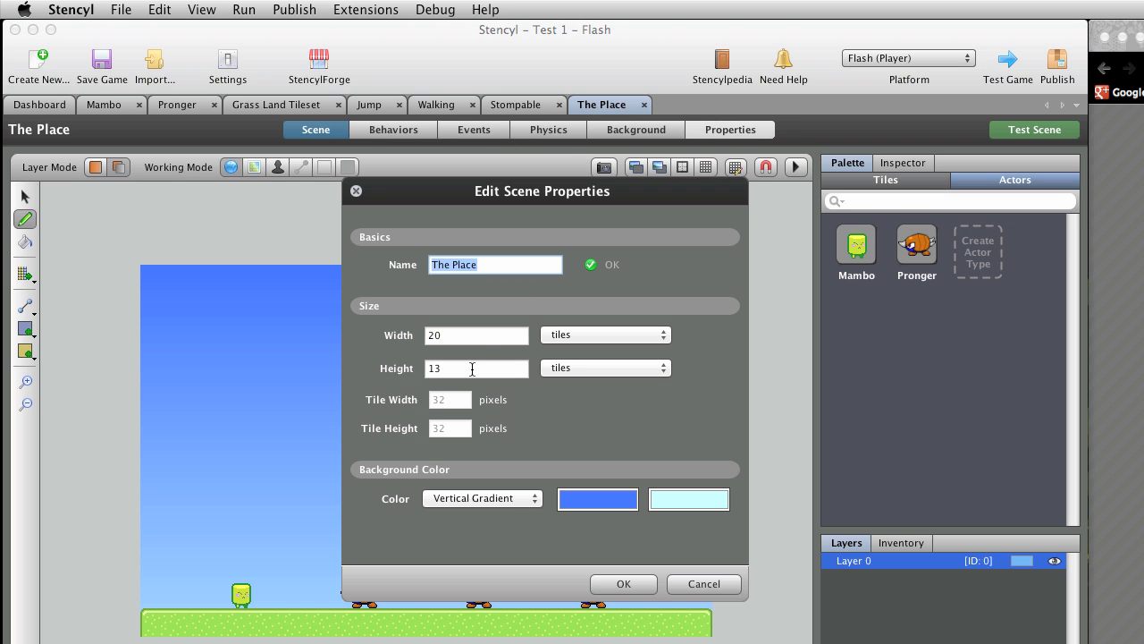
pyautogui.moveTo(468, 370); pyautogui.dragTo(393, 368)
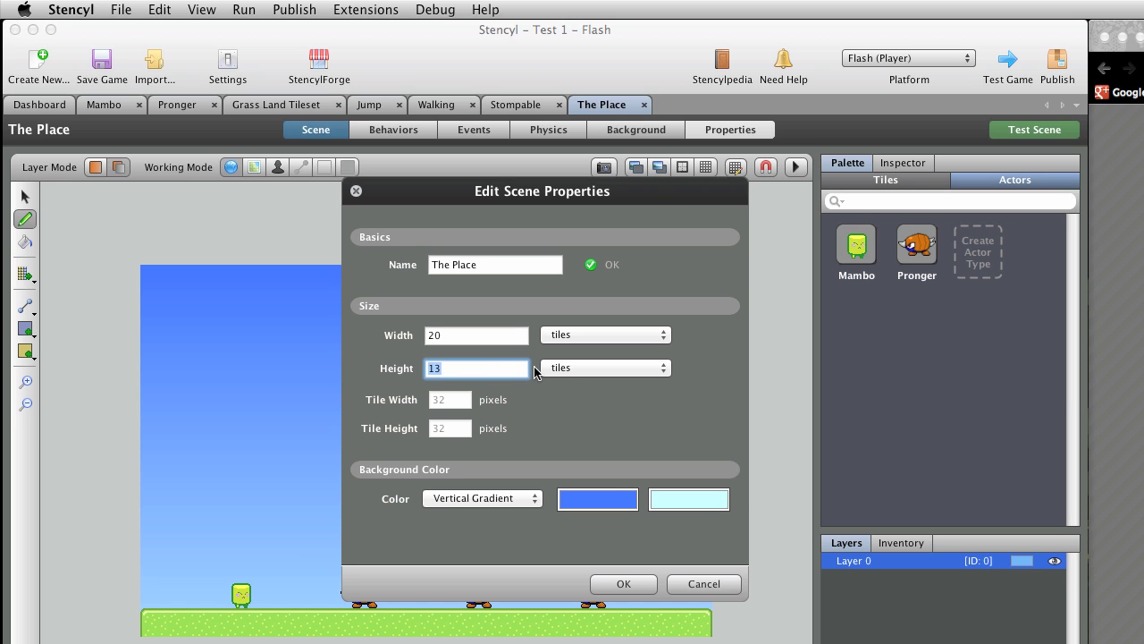
pyautogui.write('12')
pyautogui.click(617, 583)
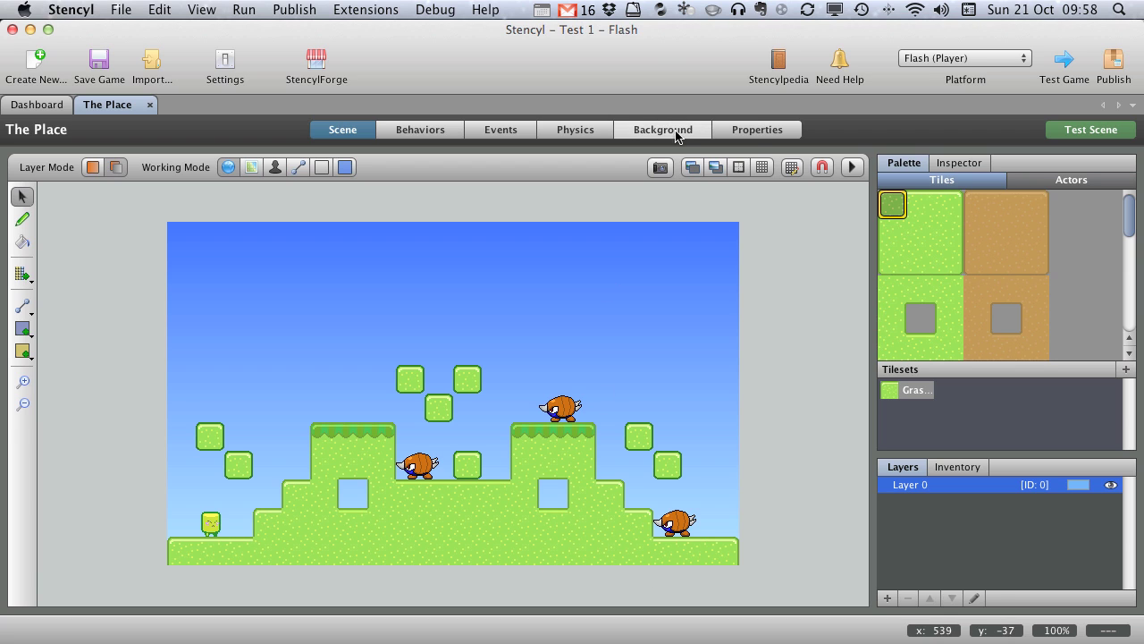
pyautogui.click(753, 134)
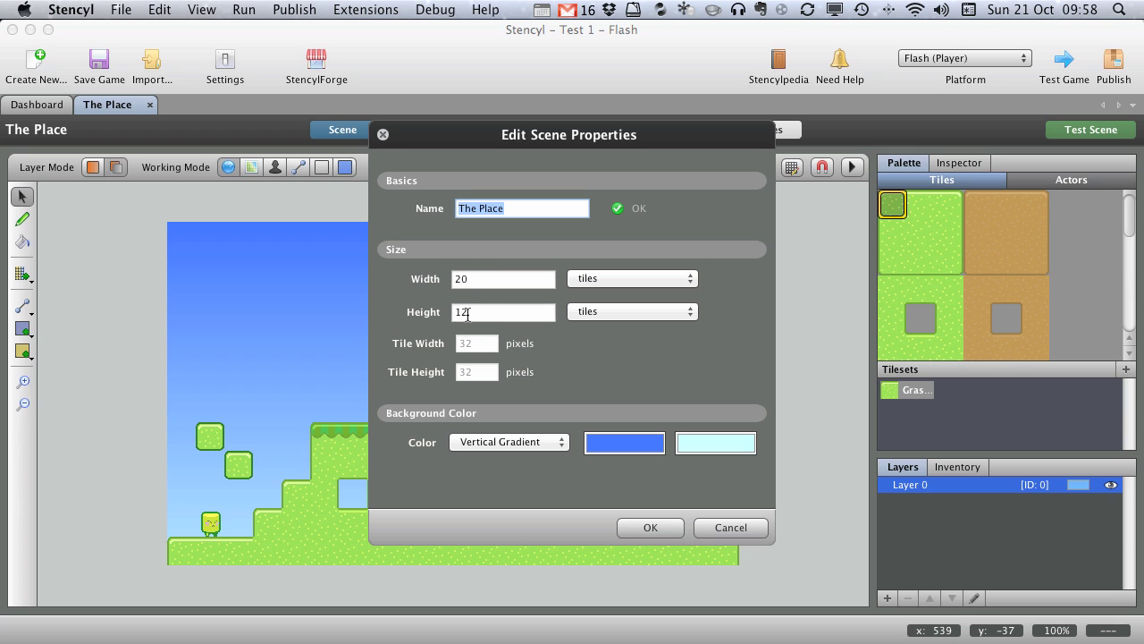
pyautogui.click(650, 527)
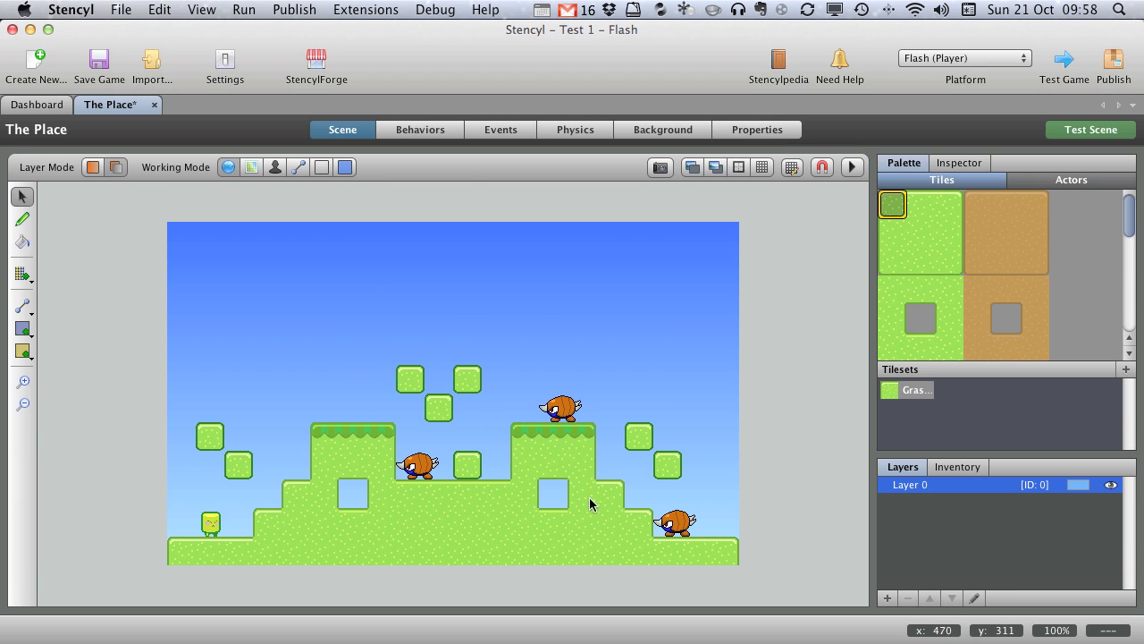
# Step: Try selecting and moving the left hill's top tiles, and choose a cream tile for drawing
pyautogui.click(897, 207)
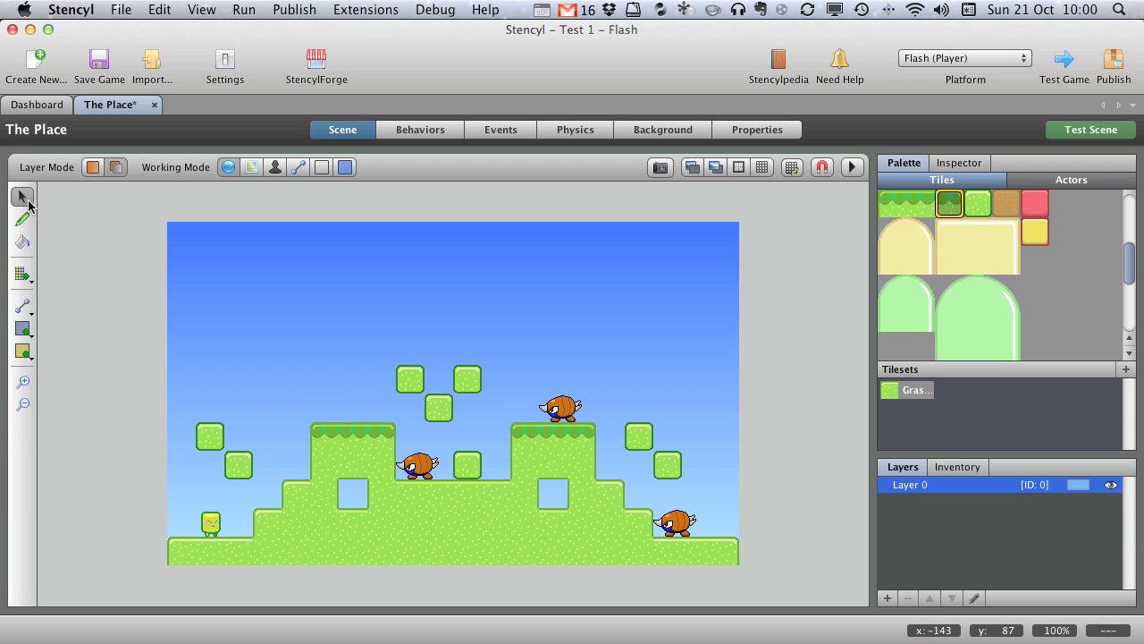
pyautogui.click(330, 431)
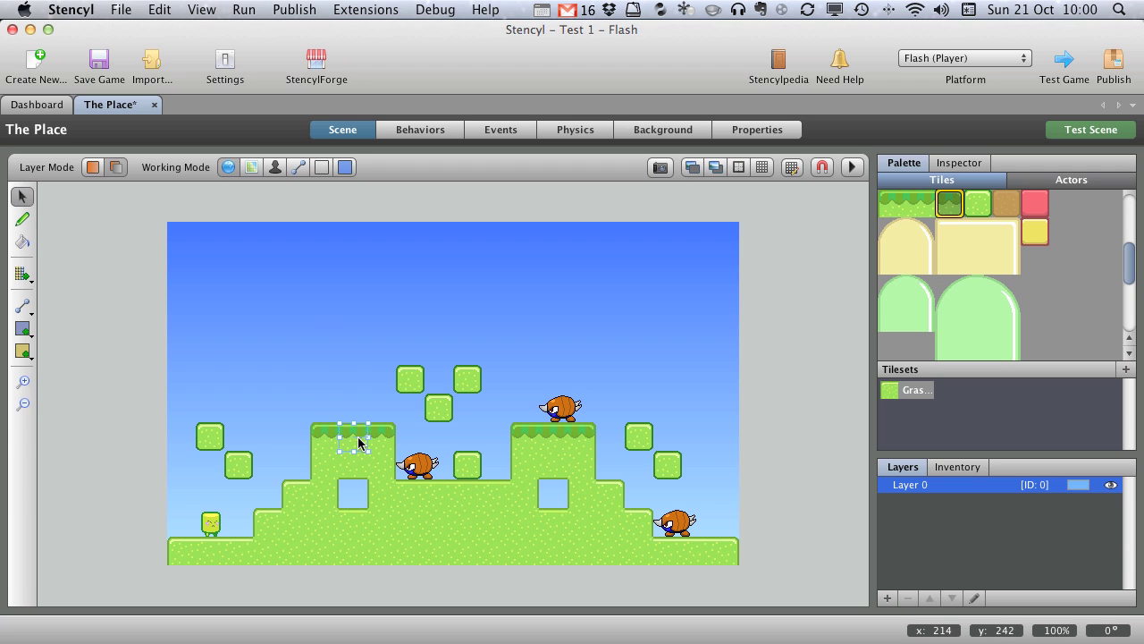
pyautogui.click(381, 444)
pyautogui.moveTo(353, 442)
pyautogui.mouseDown()
pyautogui.moveTo(346, 398)
pyautogui.moveTo(370, 404)
pyautogui.mouseUp()
pyautogui.click(22, 219)
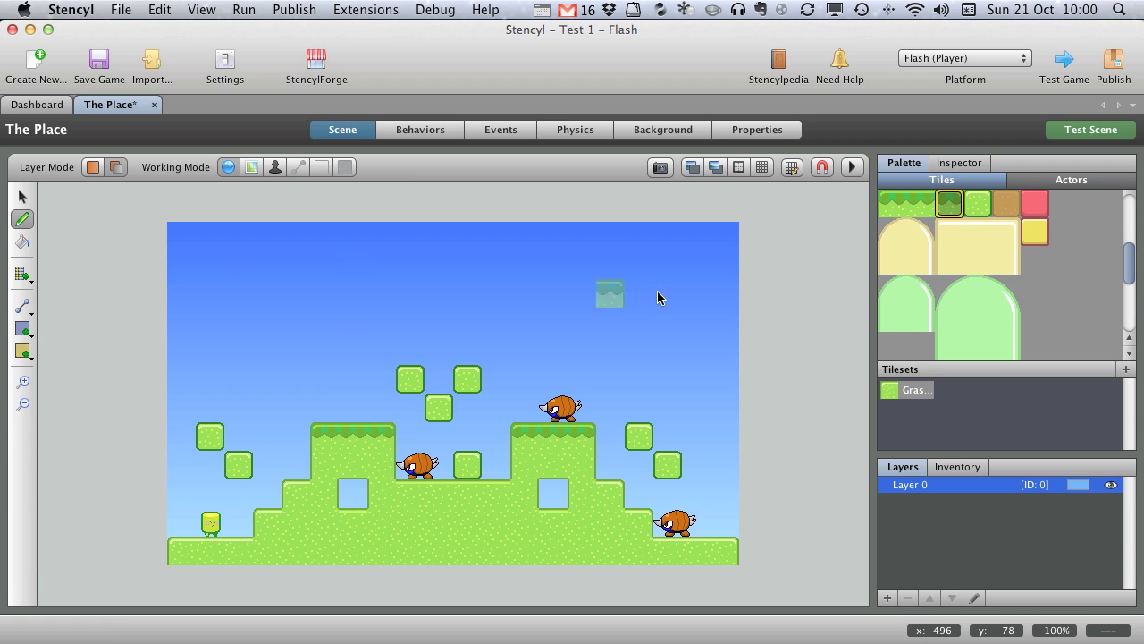
pyautogui.click(978, 260)
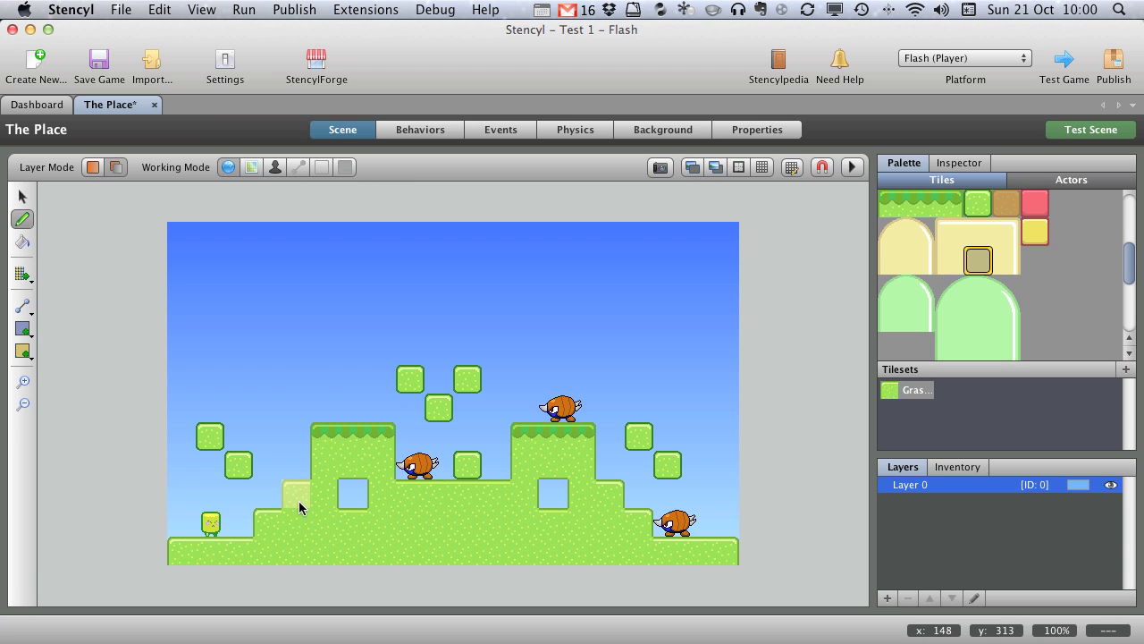
# Step: Test the game with the hilly level, walking Mambo to the steps and jumping around the floating blocks near the start
pyautogui.click(1066, 61)
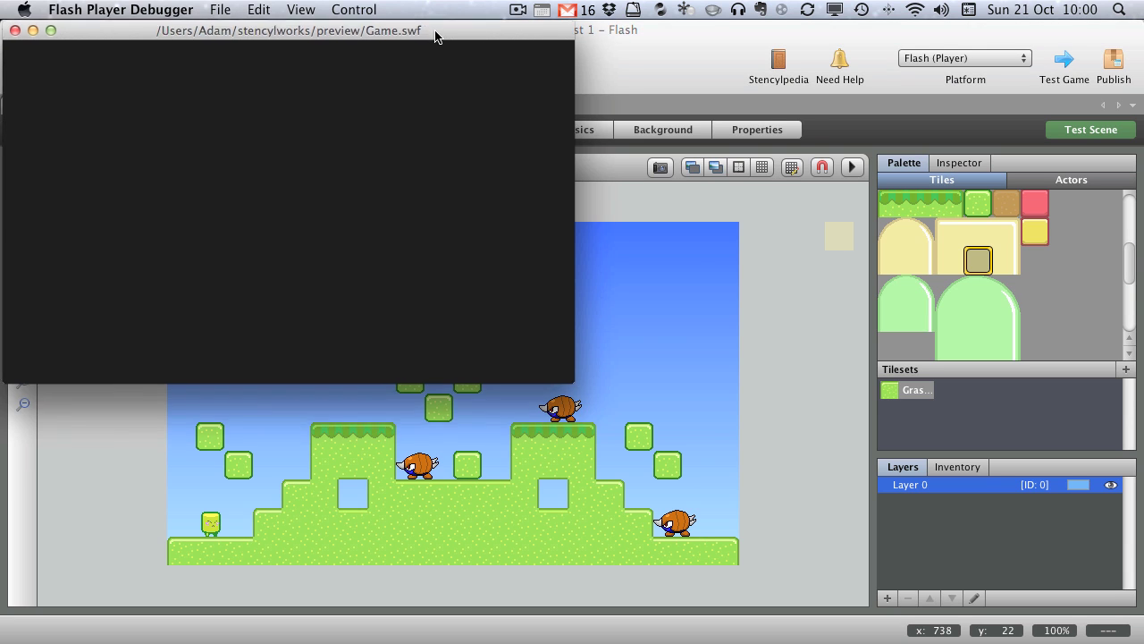
pyautogui.moveTo(430, 32); pyautogui.dragTo(655, 112)
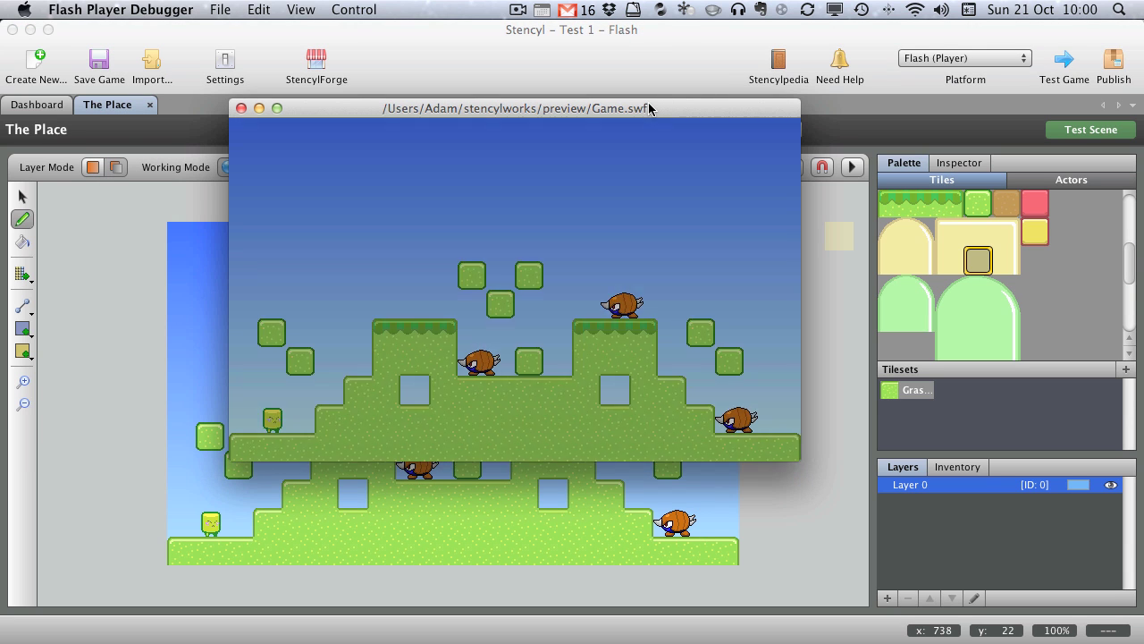
pyautogui.press('Right')
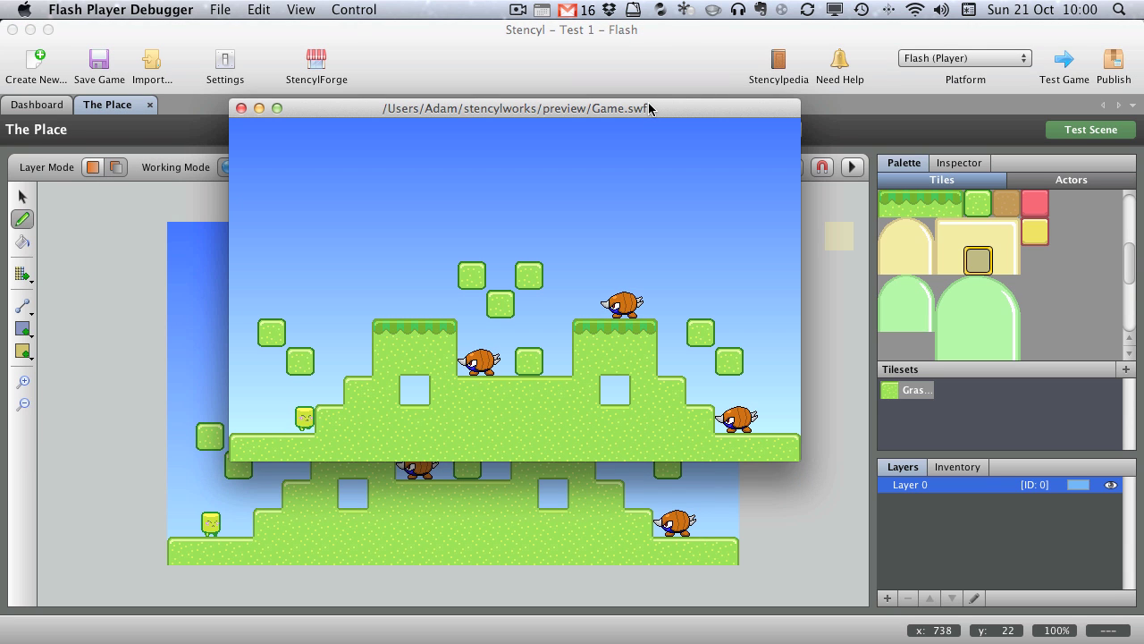
pyautogui.press('Up')
pyautogui.press('Right')
pyautogui.press('Left')
pyautogui.press('Up')
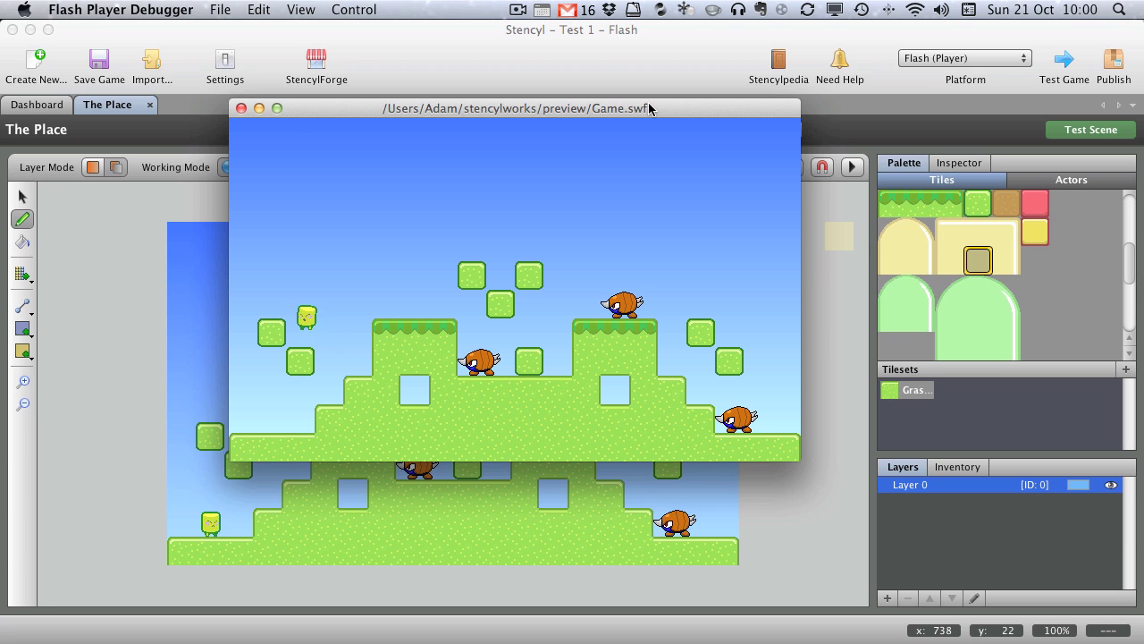
# Step: Lead Mambo over the left hill, stomp the Pronger in the dip, and jump at the one on the right hill
pyautogui.press('Right')
pyautogui.press('Up')
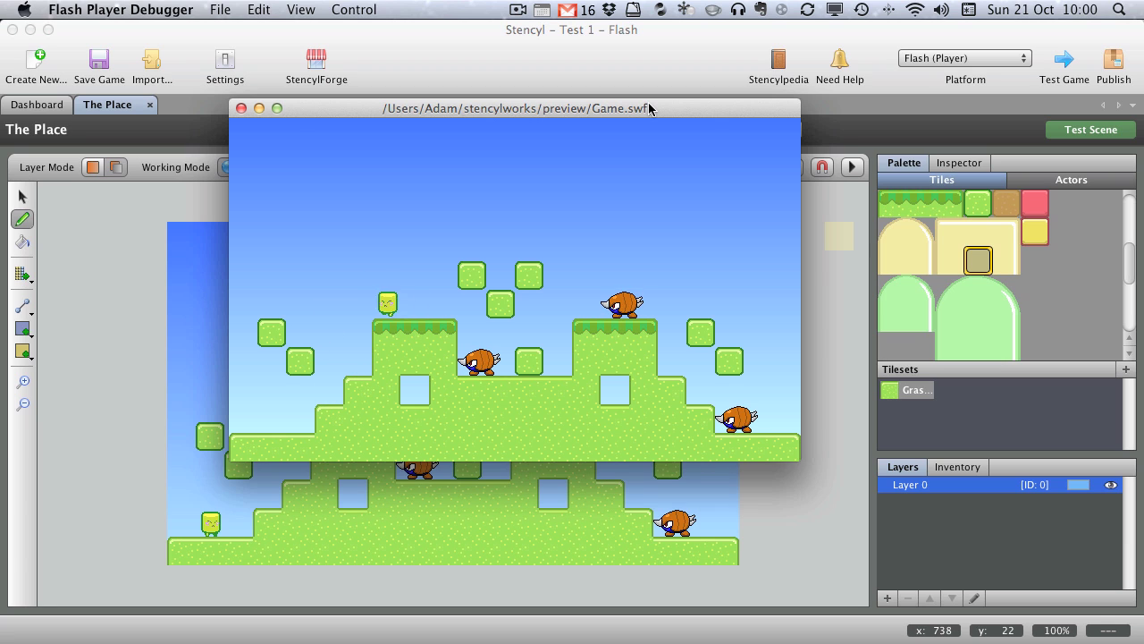
pyautogui.press('Right')
pyautogui.press('Up')
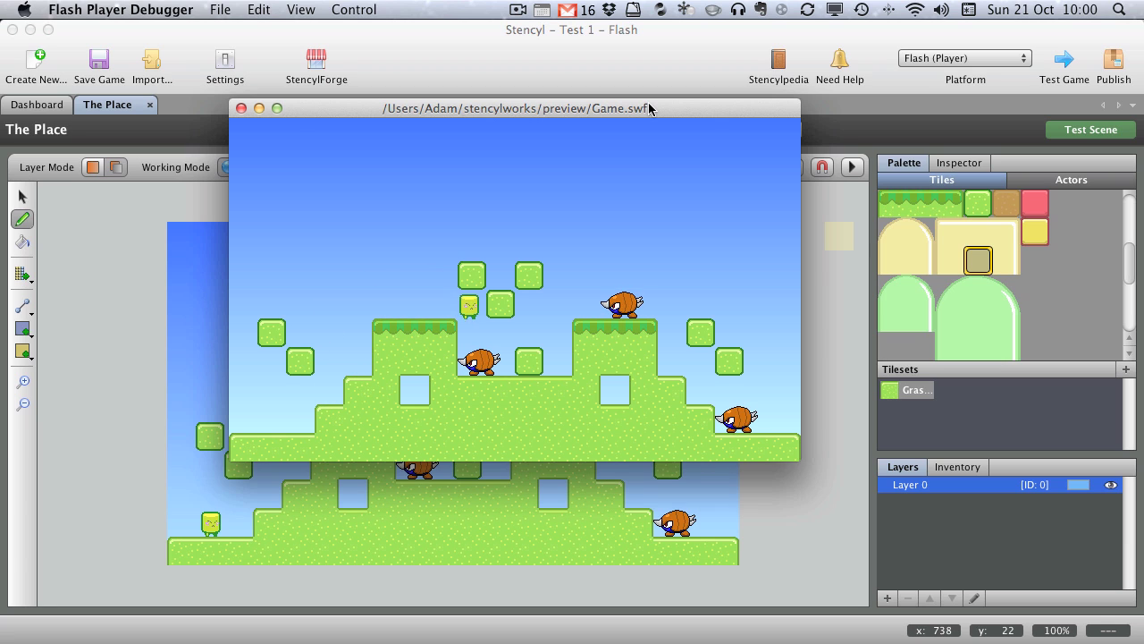
pyautogui.press('Right')
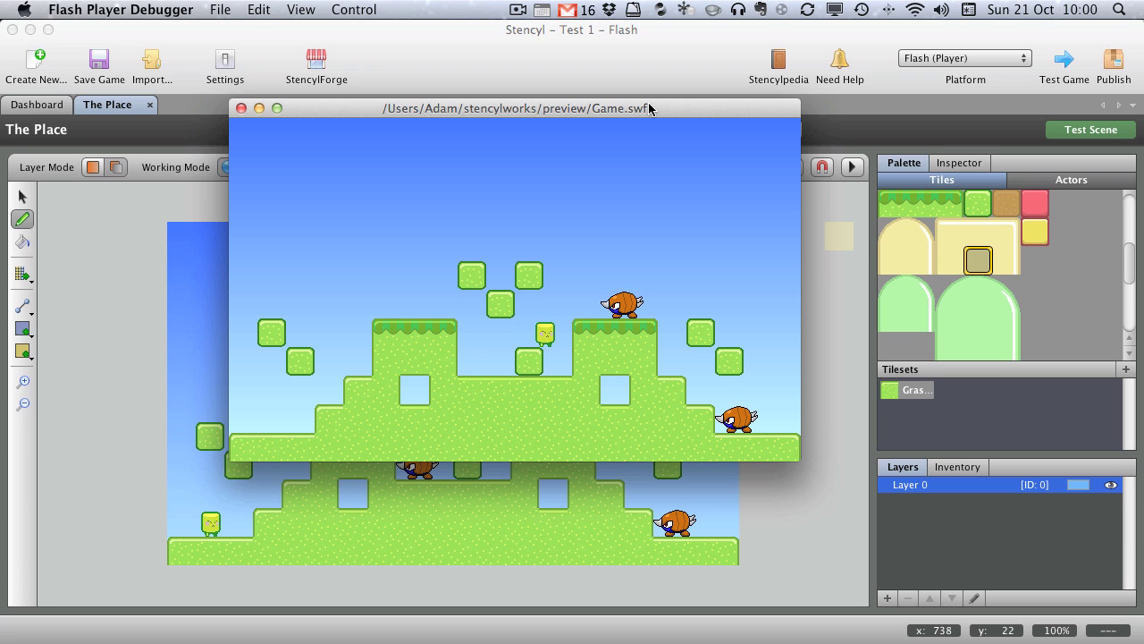
pyautogui.press('Right')
pyautogui.press('Up')
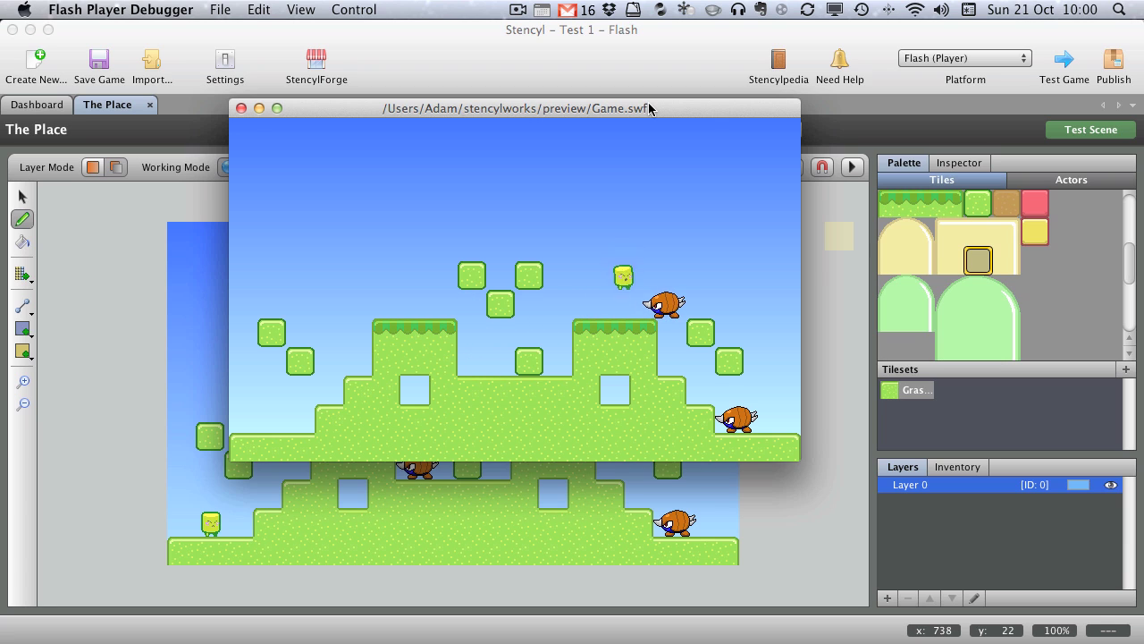
pyautogui.press('Right')
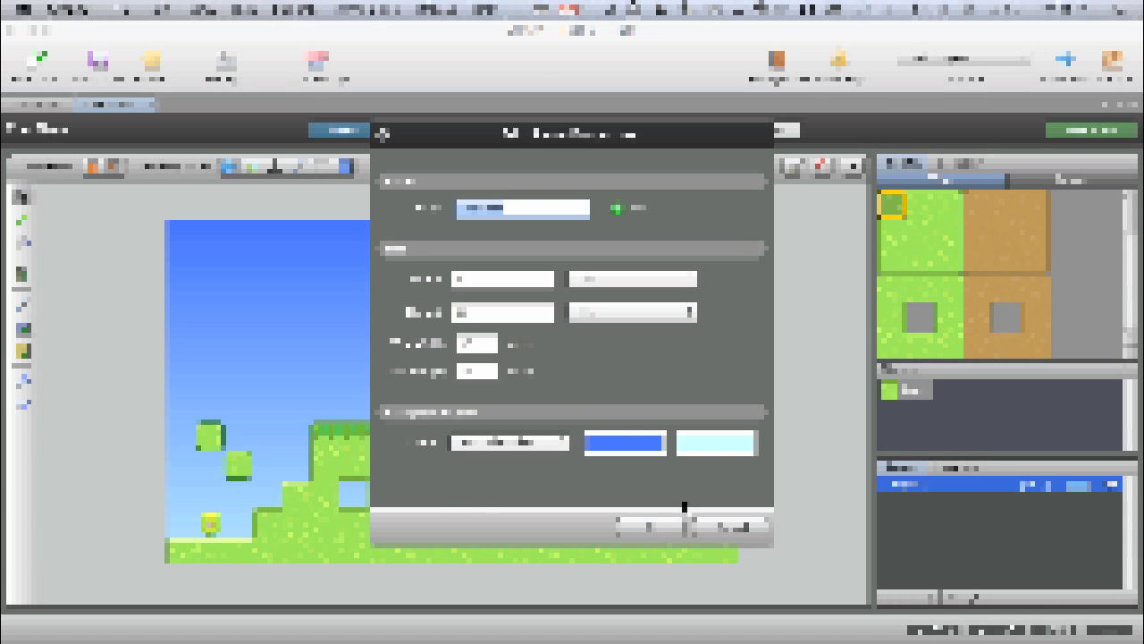
# Step: Try drawing grass tiles on top of the left hill and moving the dip's Pronger onto a floating block
pyautogui.click(731, 527)
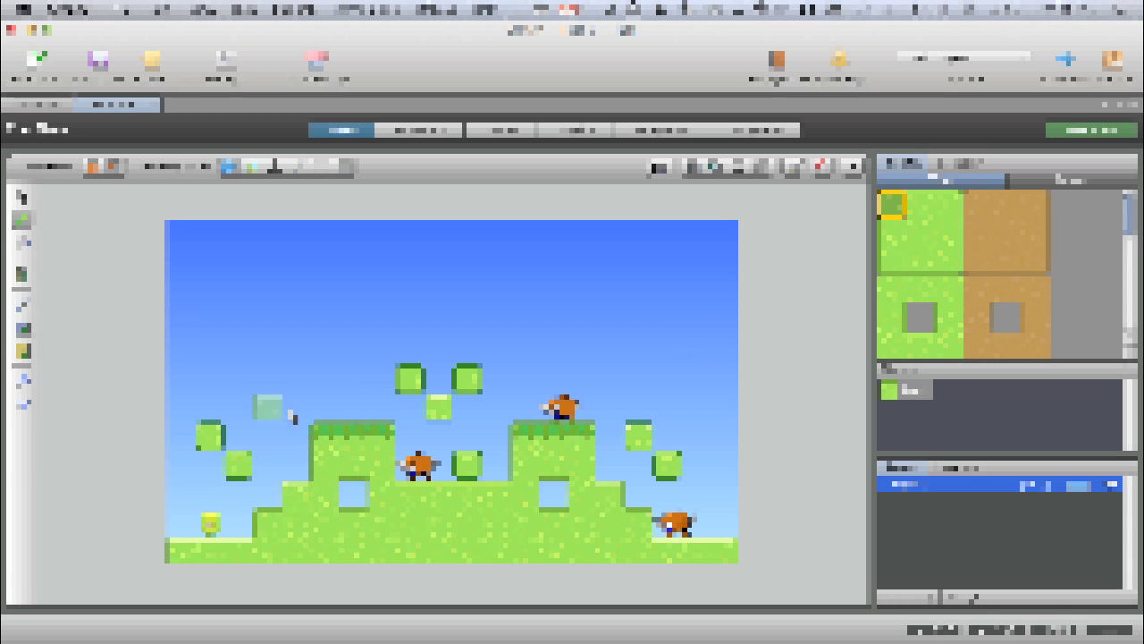
pyautogui.click(325, 406)
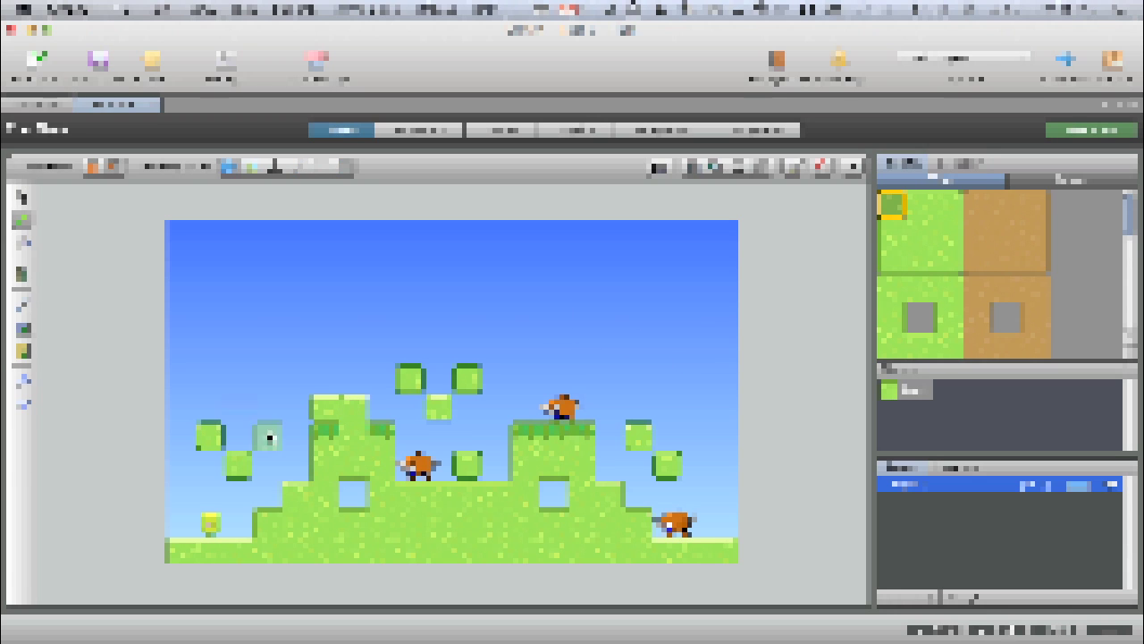
pyautogui.scroll(-3, 948, 292)
pyautogui.click(948, 204)
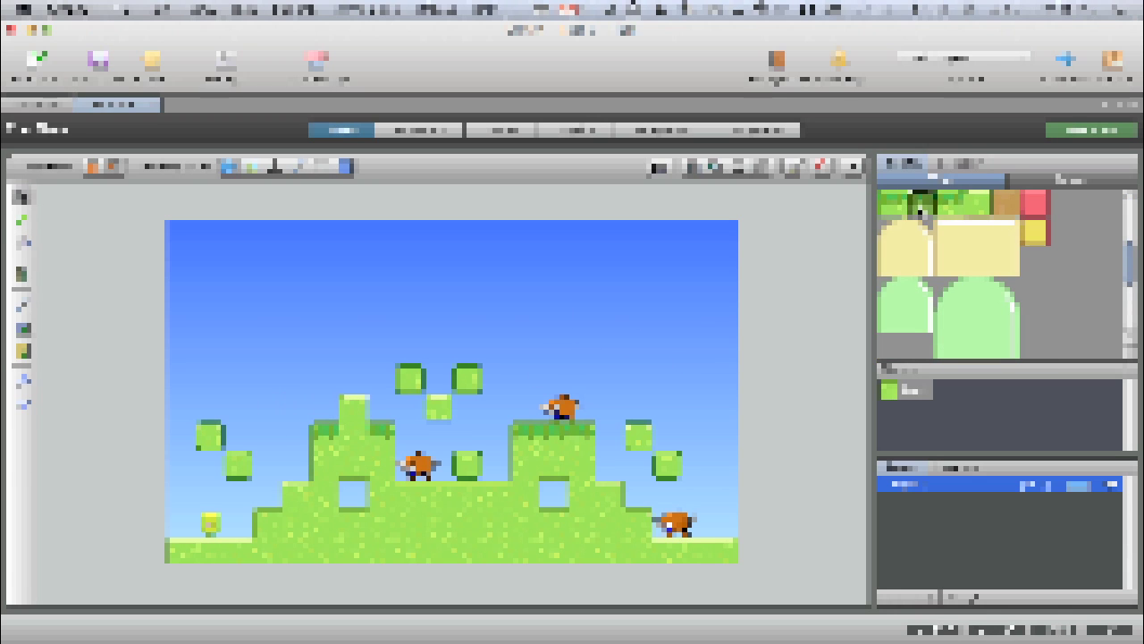
pyautogui.press('a')
pyautogui.moveTo(417, 465); pyautogui.dragTo(465, 352)
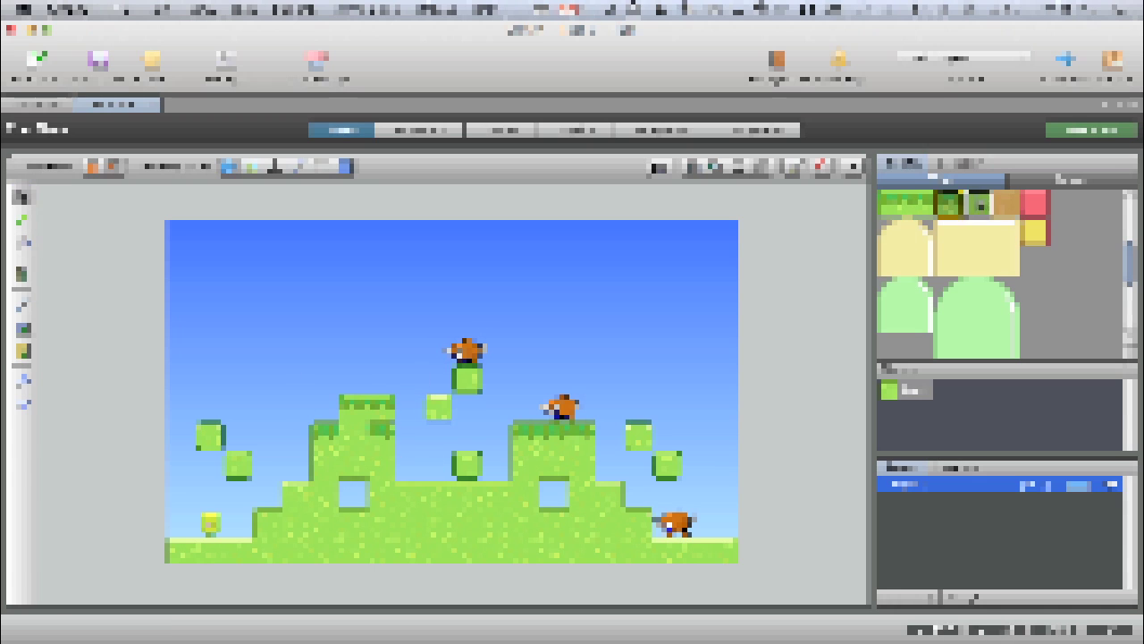
# Step: Undo the Pronger move and the tile changes on the left hill
pyautogui.press('super+z')
pyautogui.press('super+z')
pyautogui.press('super+z')
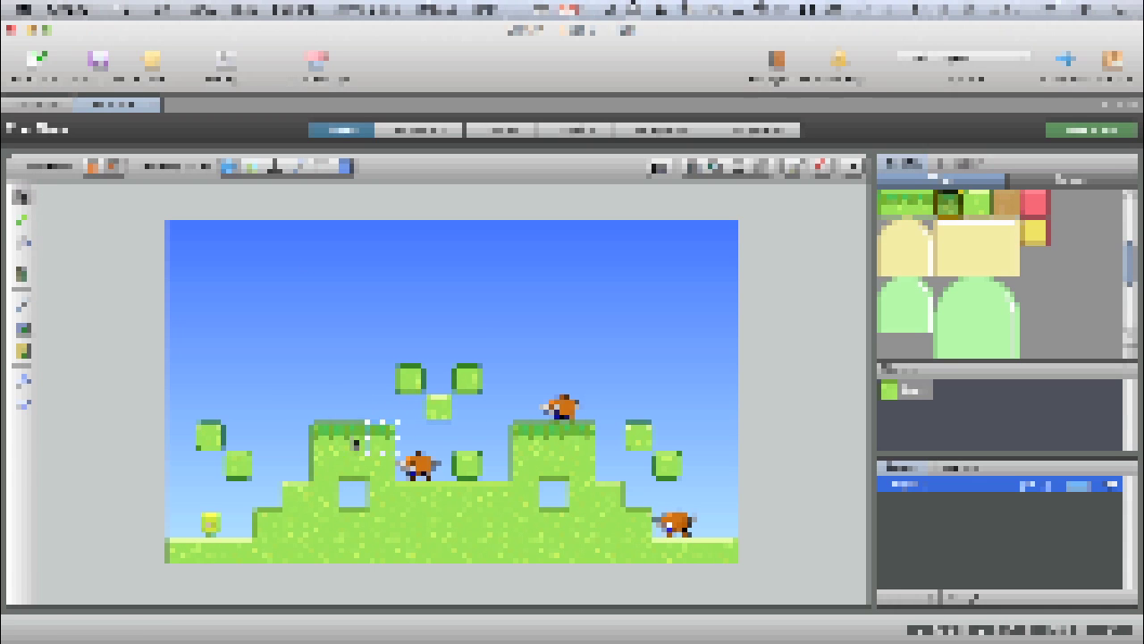
# Step: Return to the Pencil tool and test the game again, steering Mambo toward the dip between the hills
pyautogui.press('d')
pyautogui.press('super+Return')
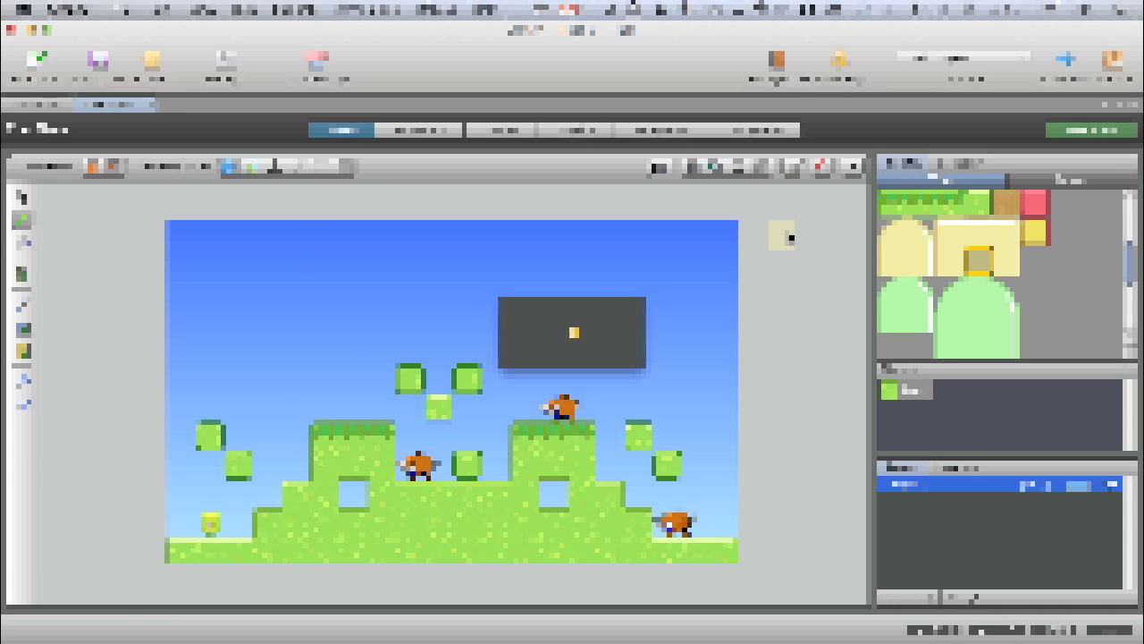
pyautogui.press('Right')
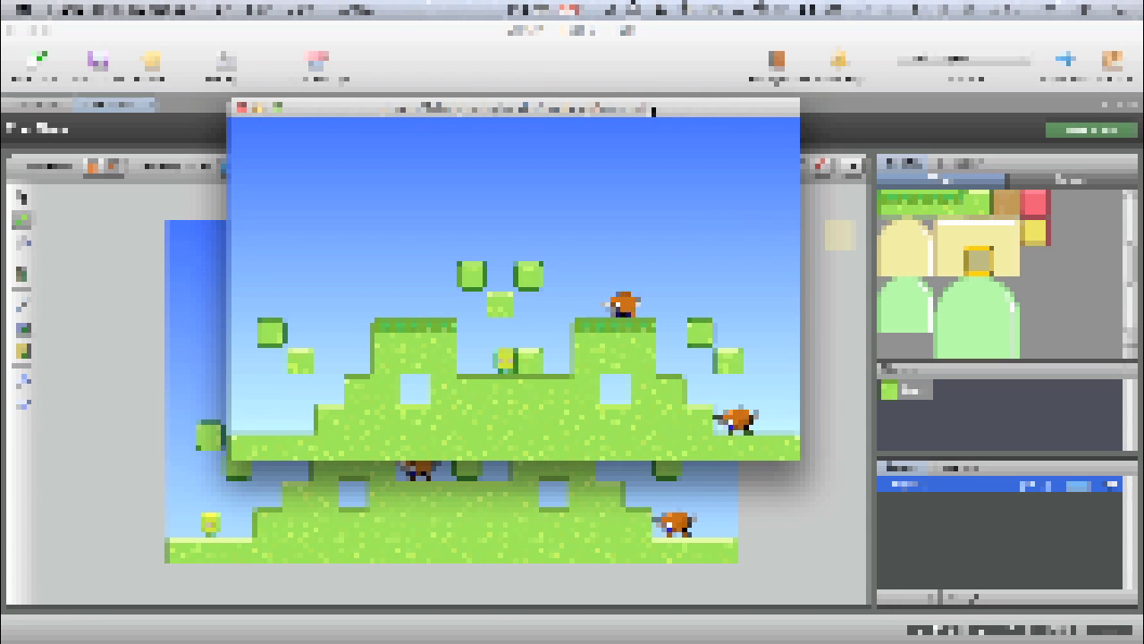